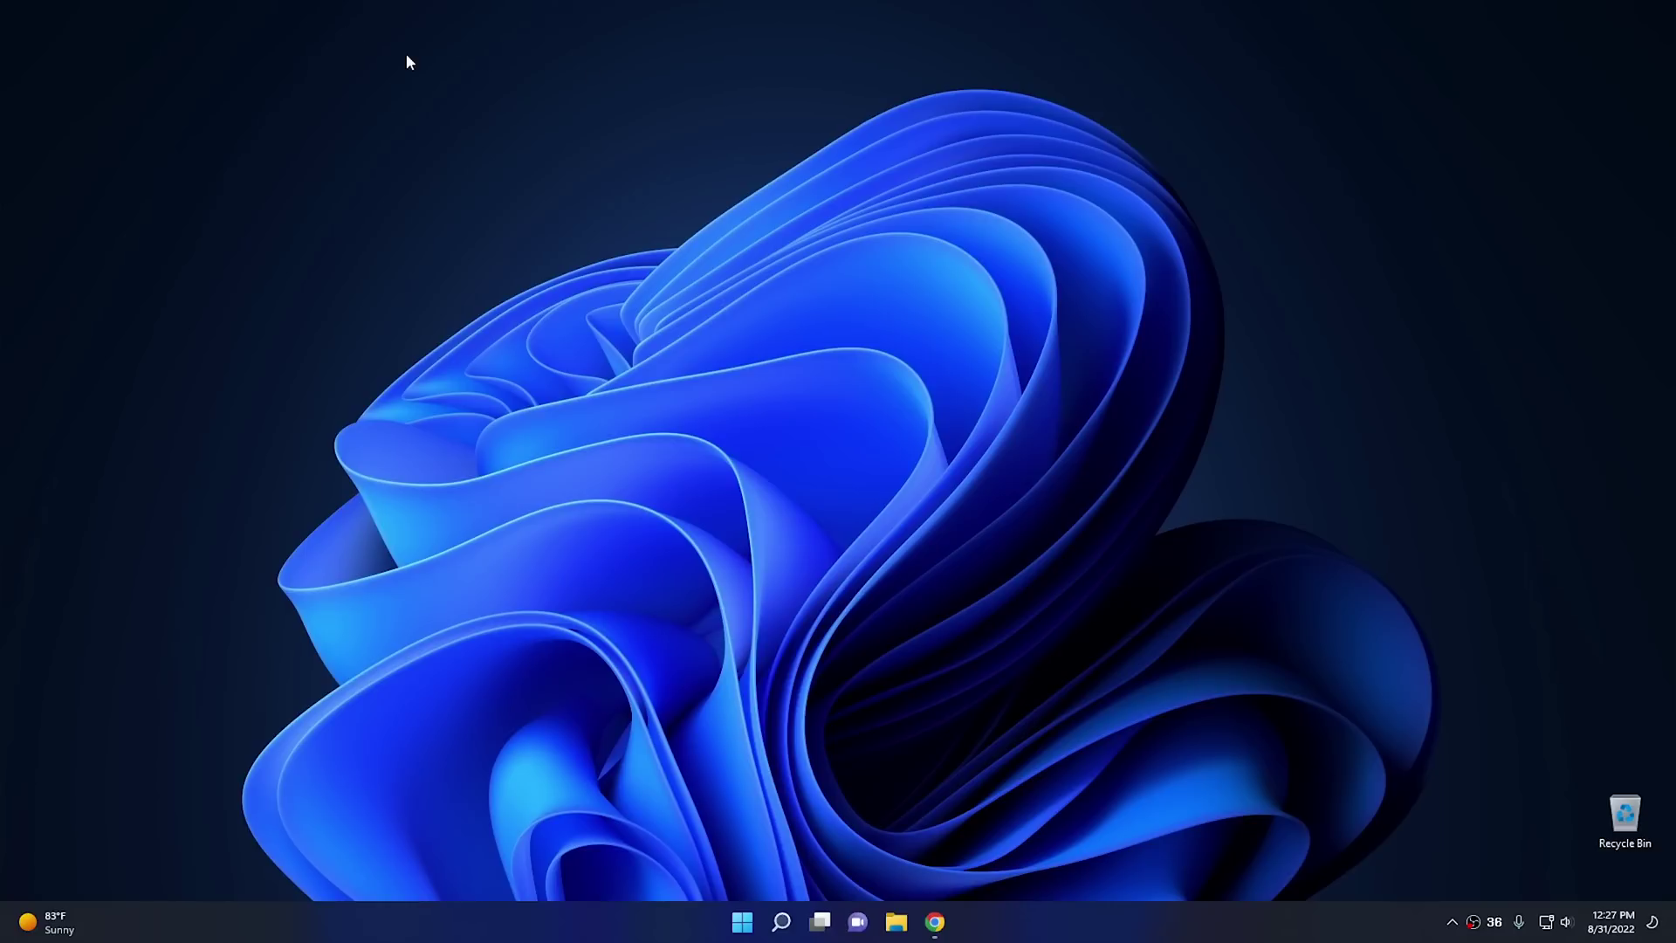
- Download the Rainmeter 4.5.13 installer, show it in the Downloads folder, and minimize Chrome
{"action": "left_click", "coordinate": [939, 922]}
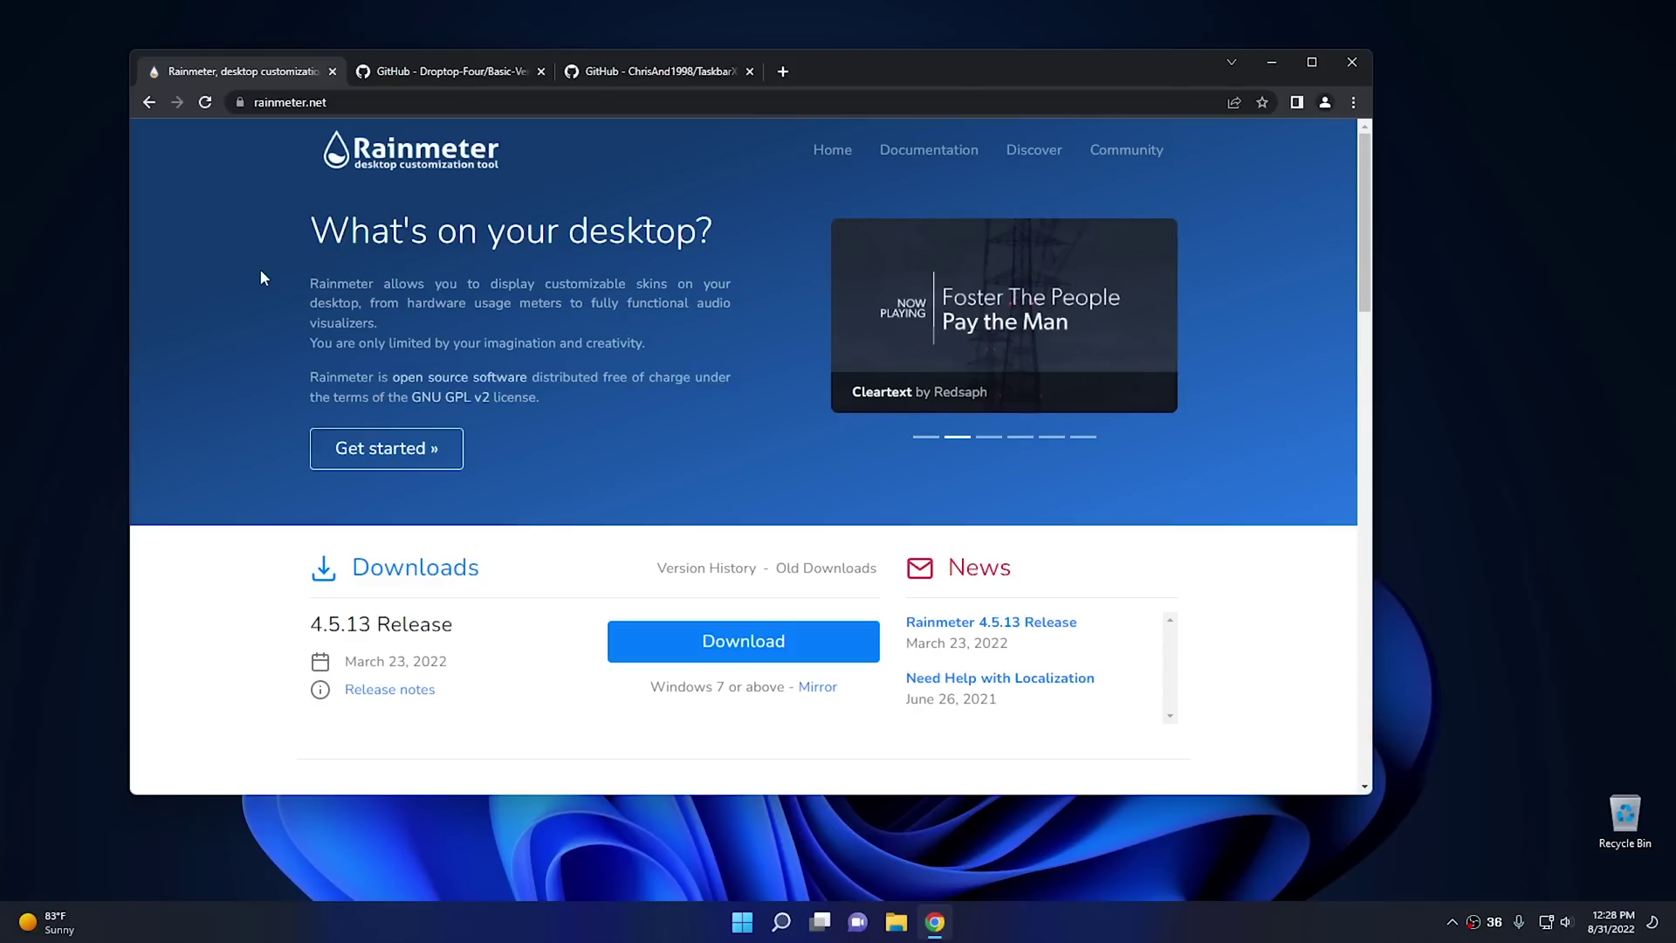
{"action": "scroll", "coordinate": [261, 272], "scroll_direction": "down", "scroll_amount": 4}
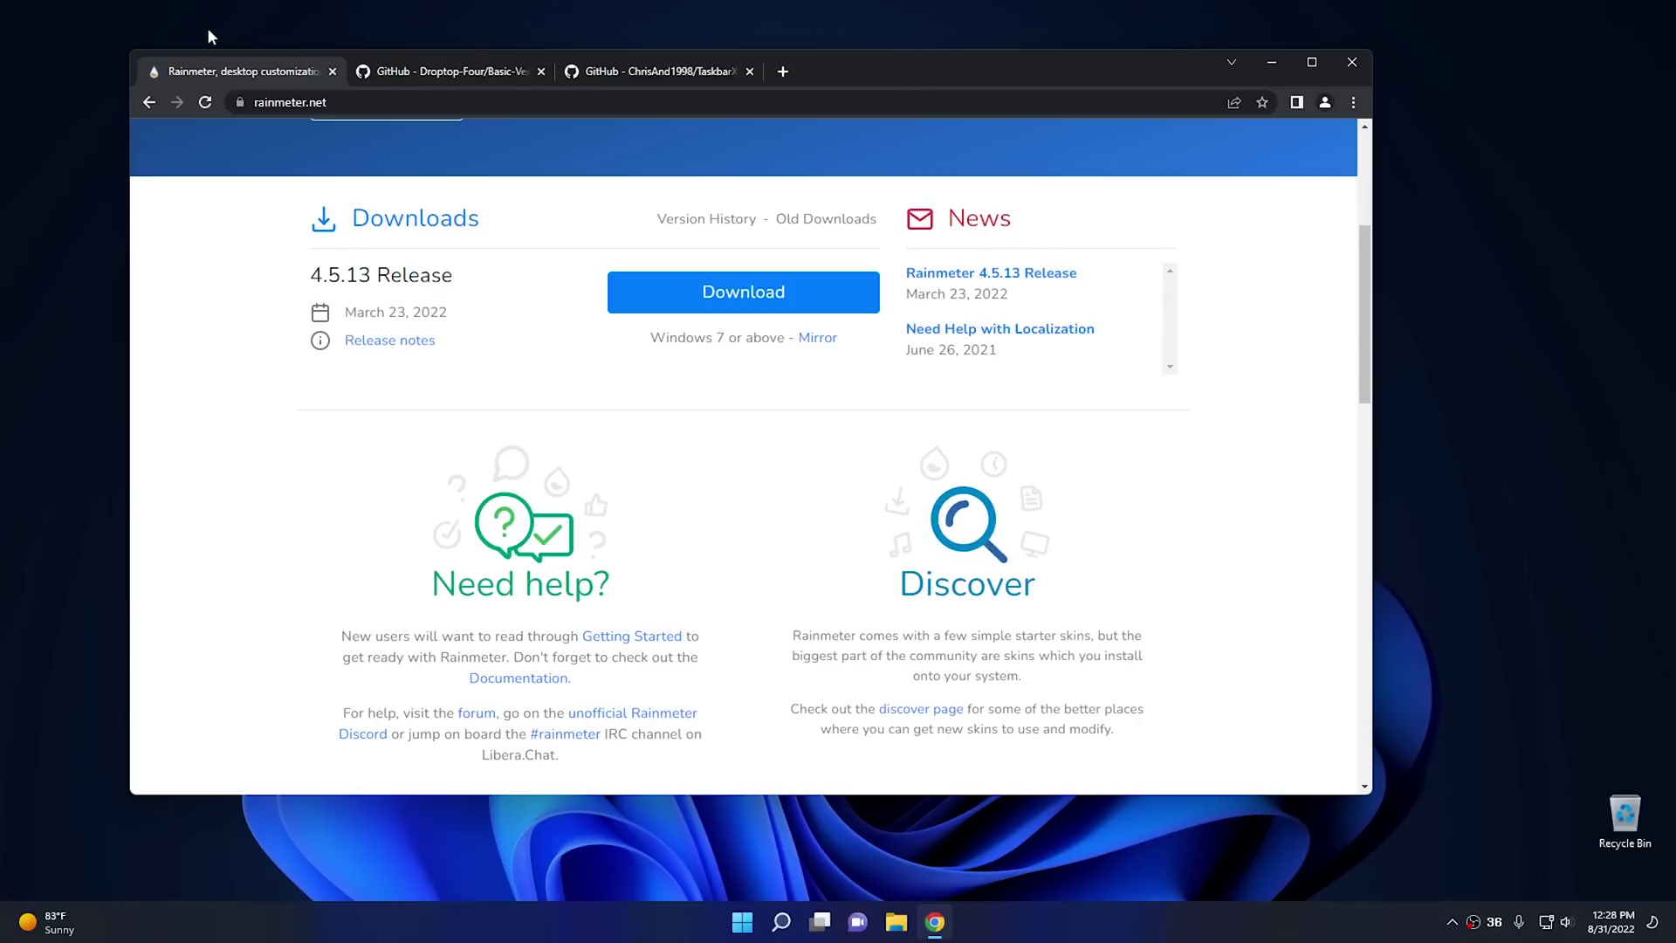
{"action": "left_click", "coordinate": [721, 295]}
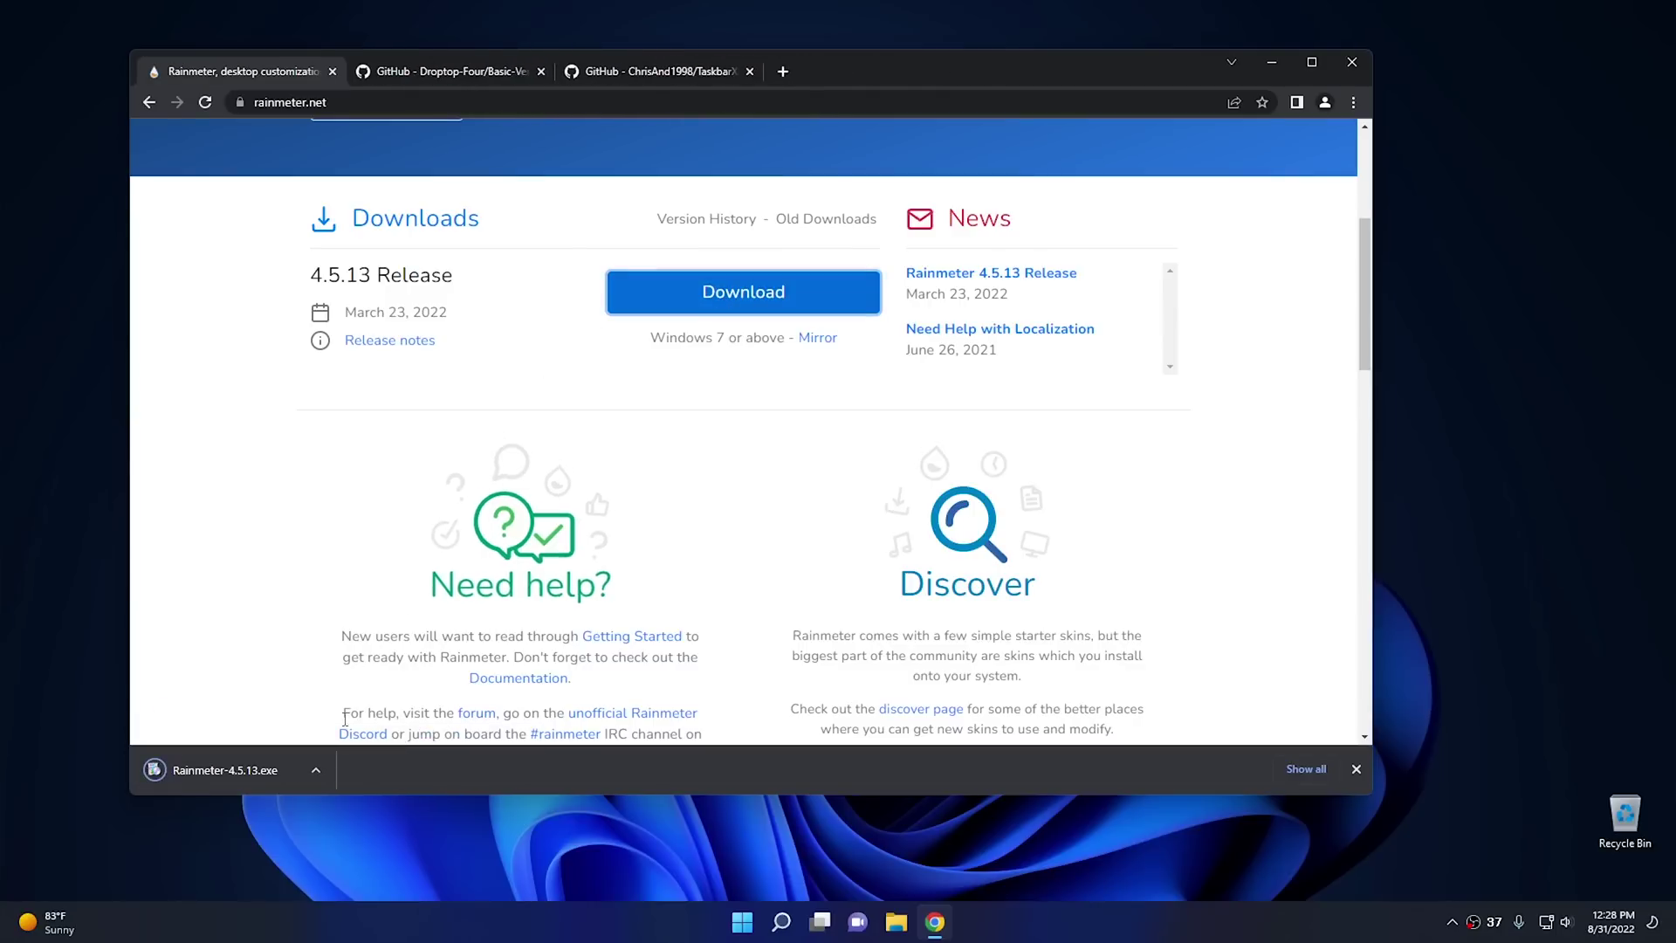
{"action": "left_click", "coordinate": [316, 774]}
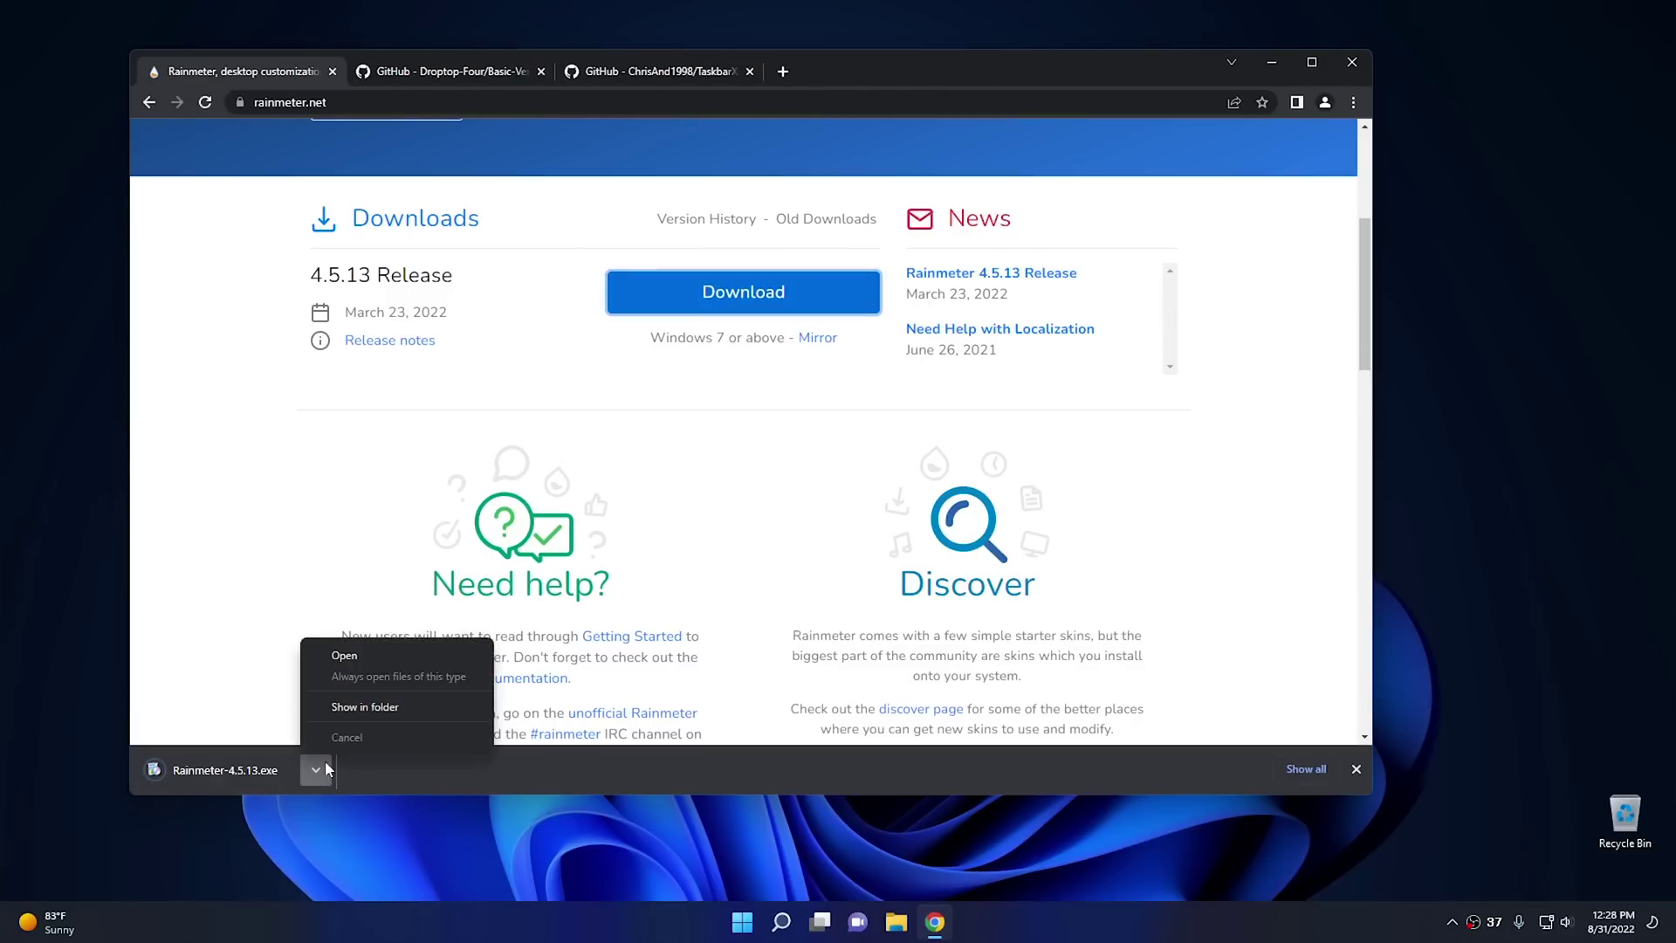
{"action": "left_click", "coordinate": [375, 709]}
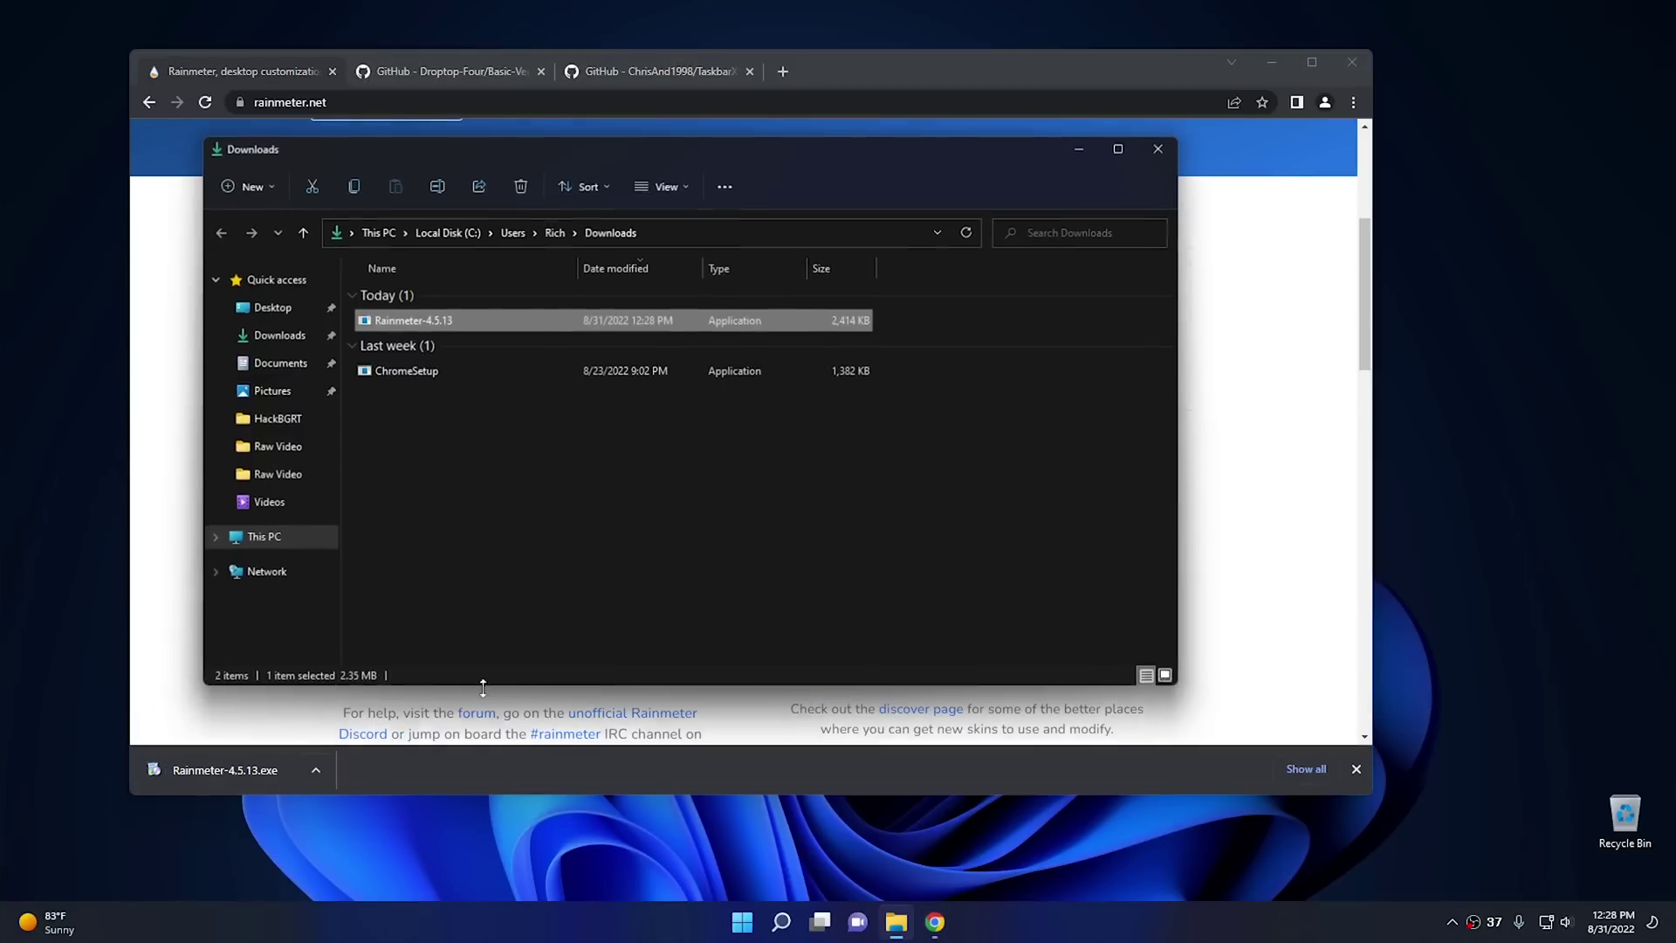
{"action": "left_click", "coordinate": [1272, 63]}
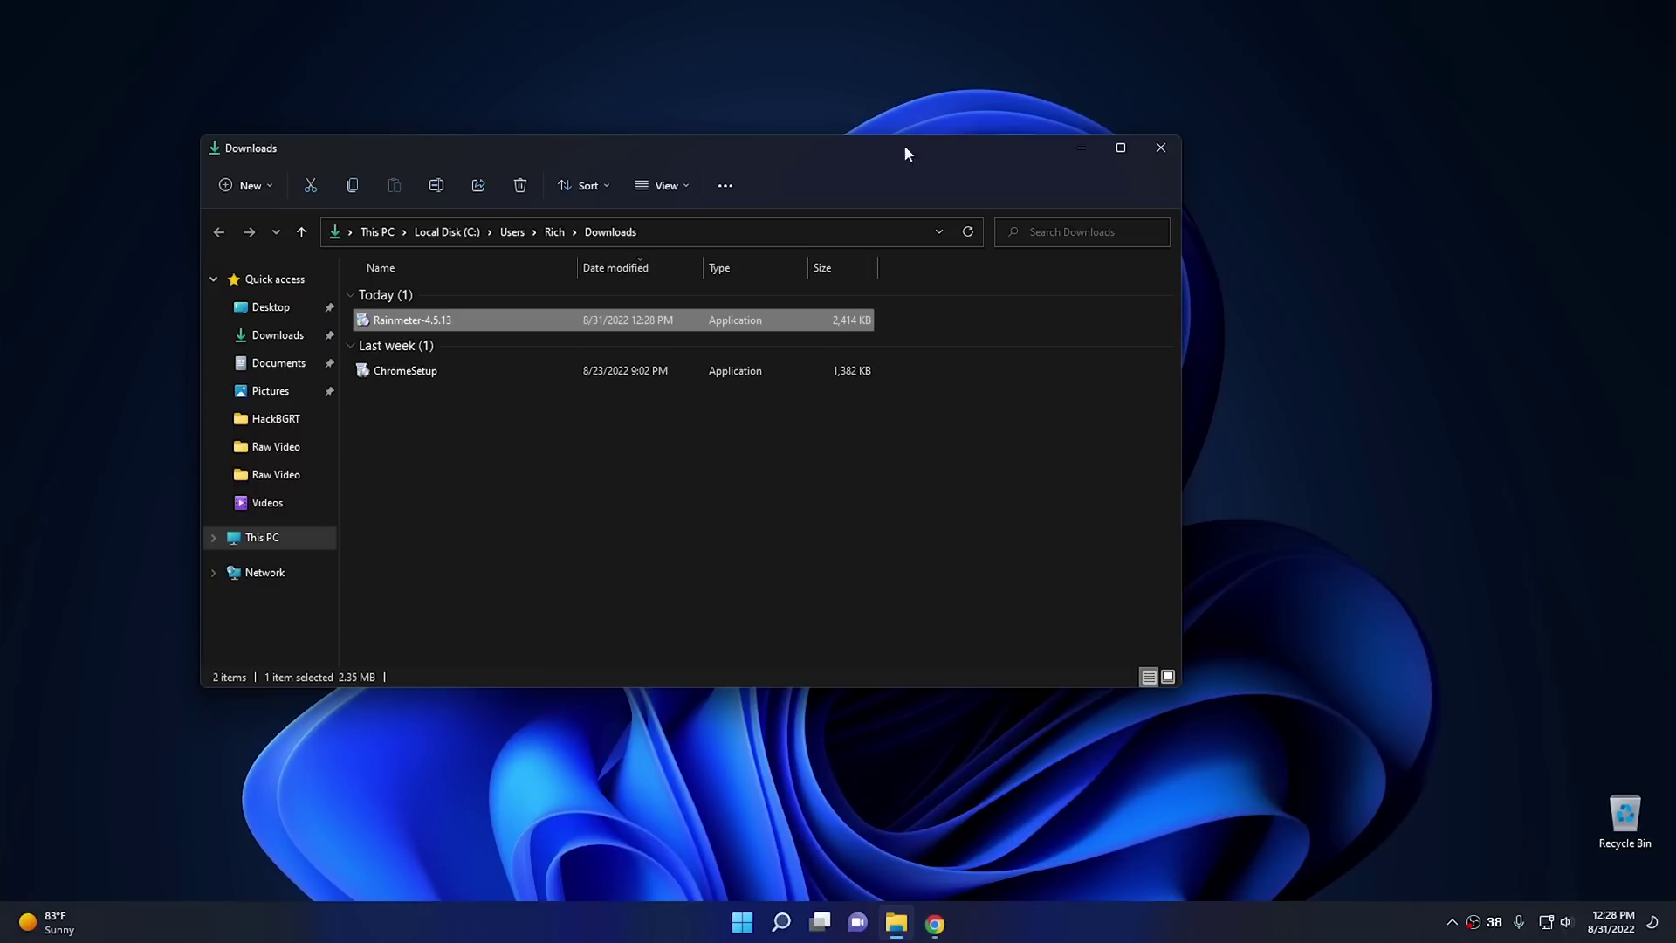
- Install Rainmeter with English and the standard installation, approving the admin prompt
{"action": "double_click", "coordinate": [416, 323]}
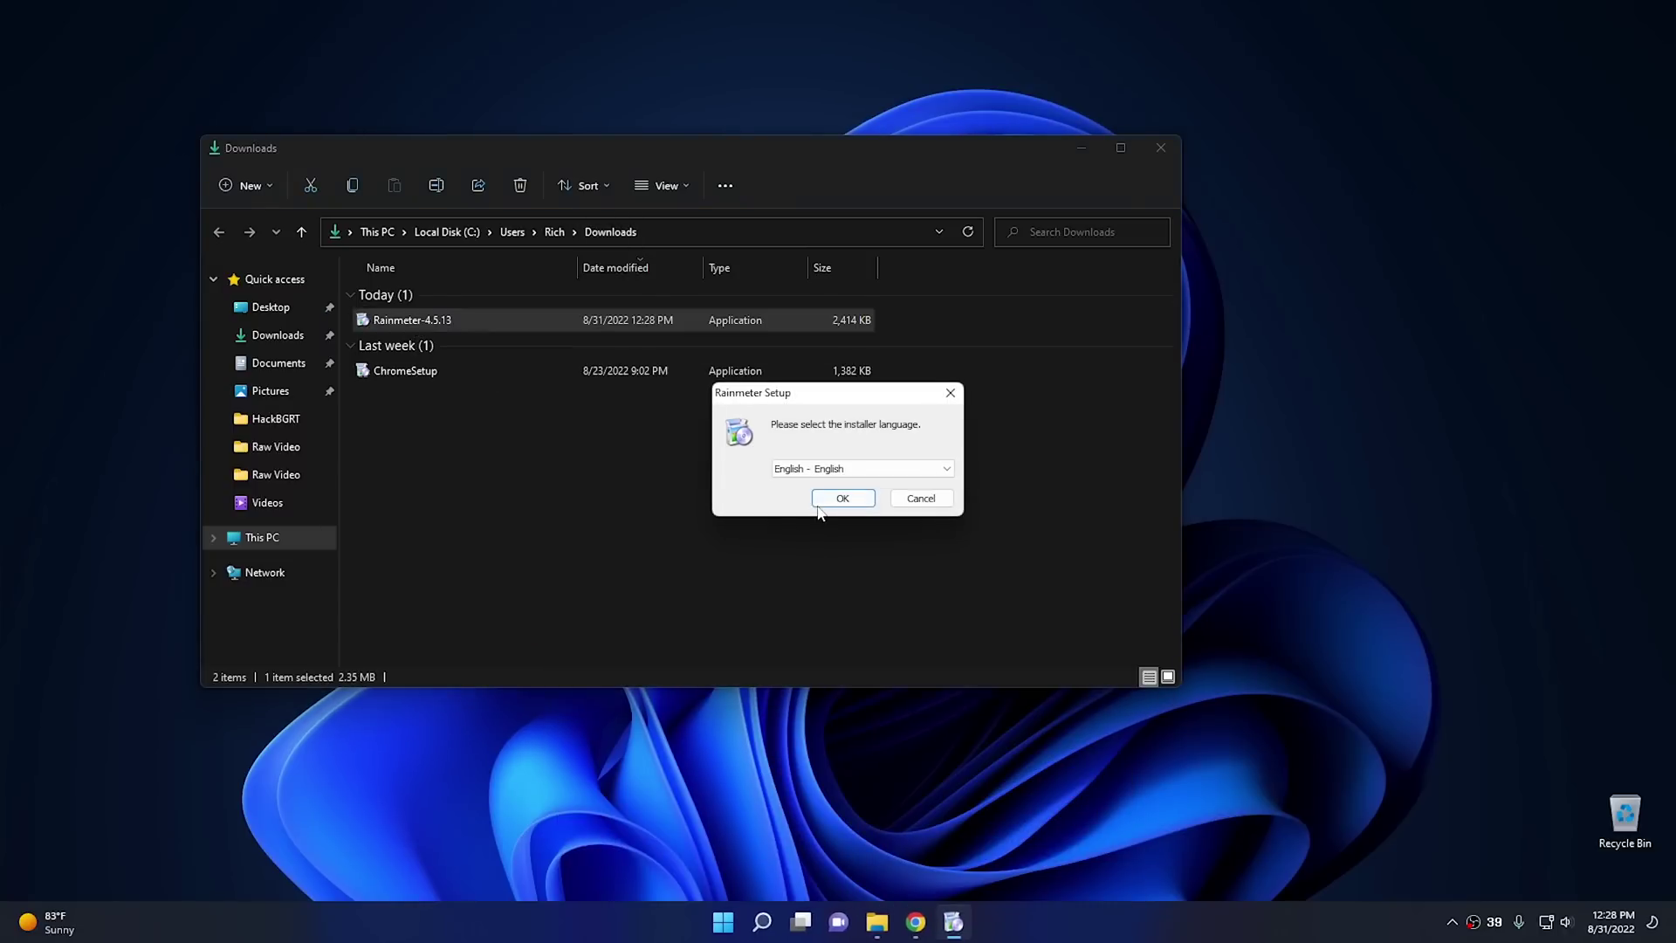
{"action": "left_click", "coordinate": [839, 499]}
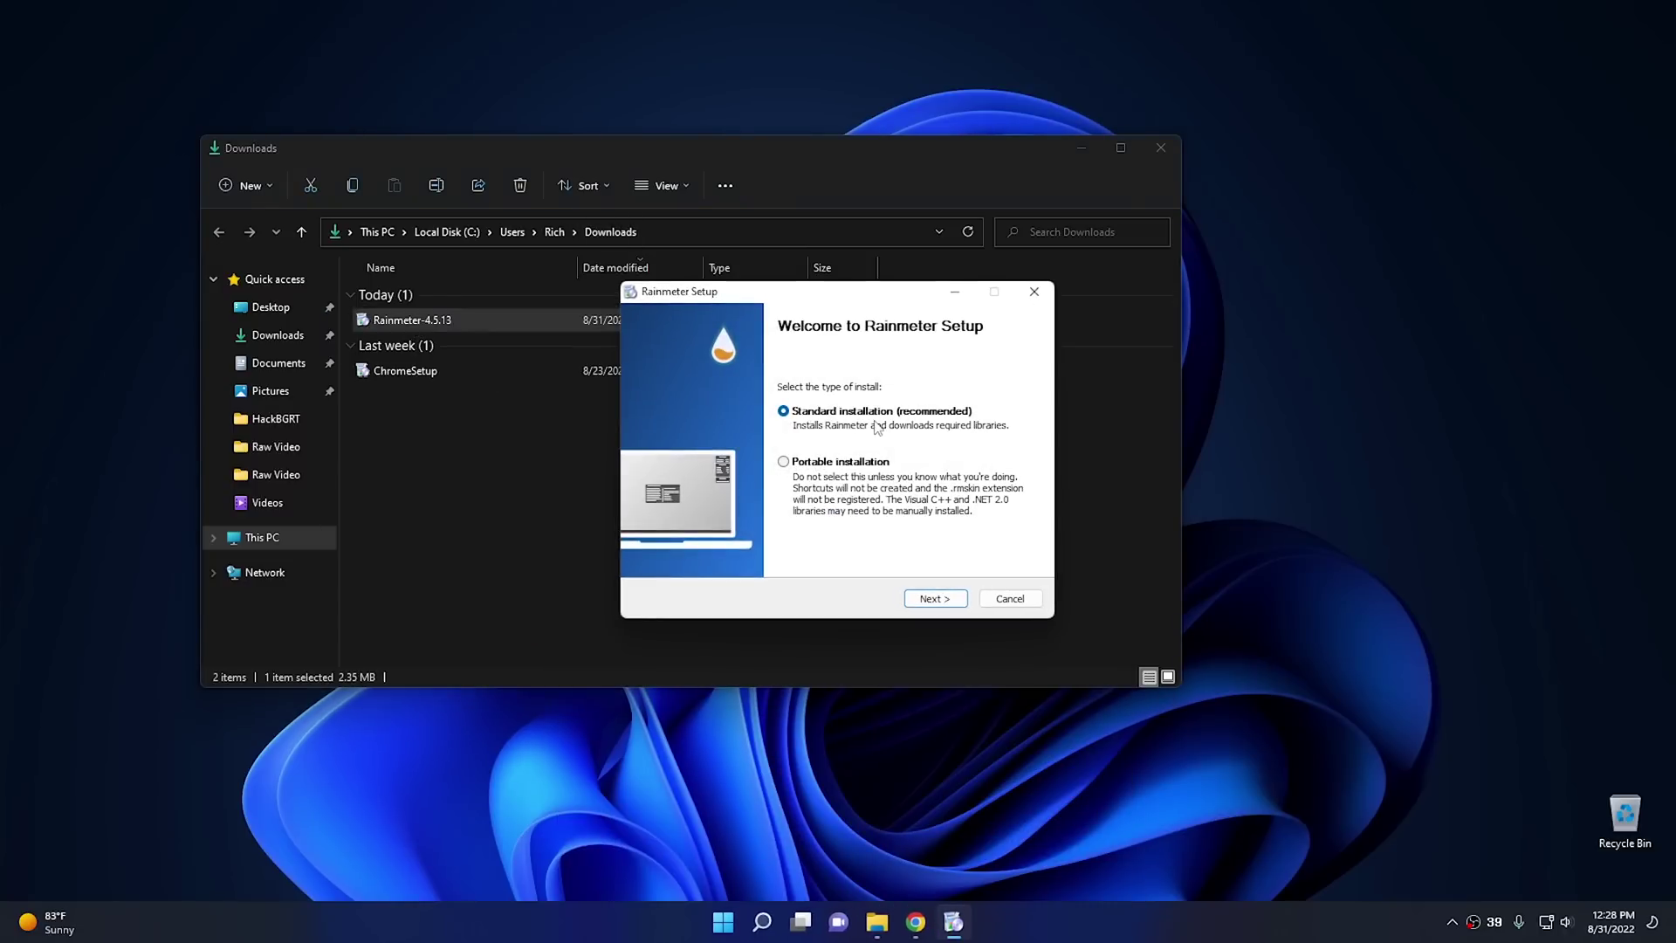
{"action": "left_click", "coordinate": [935, 603]}
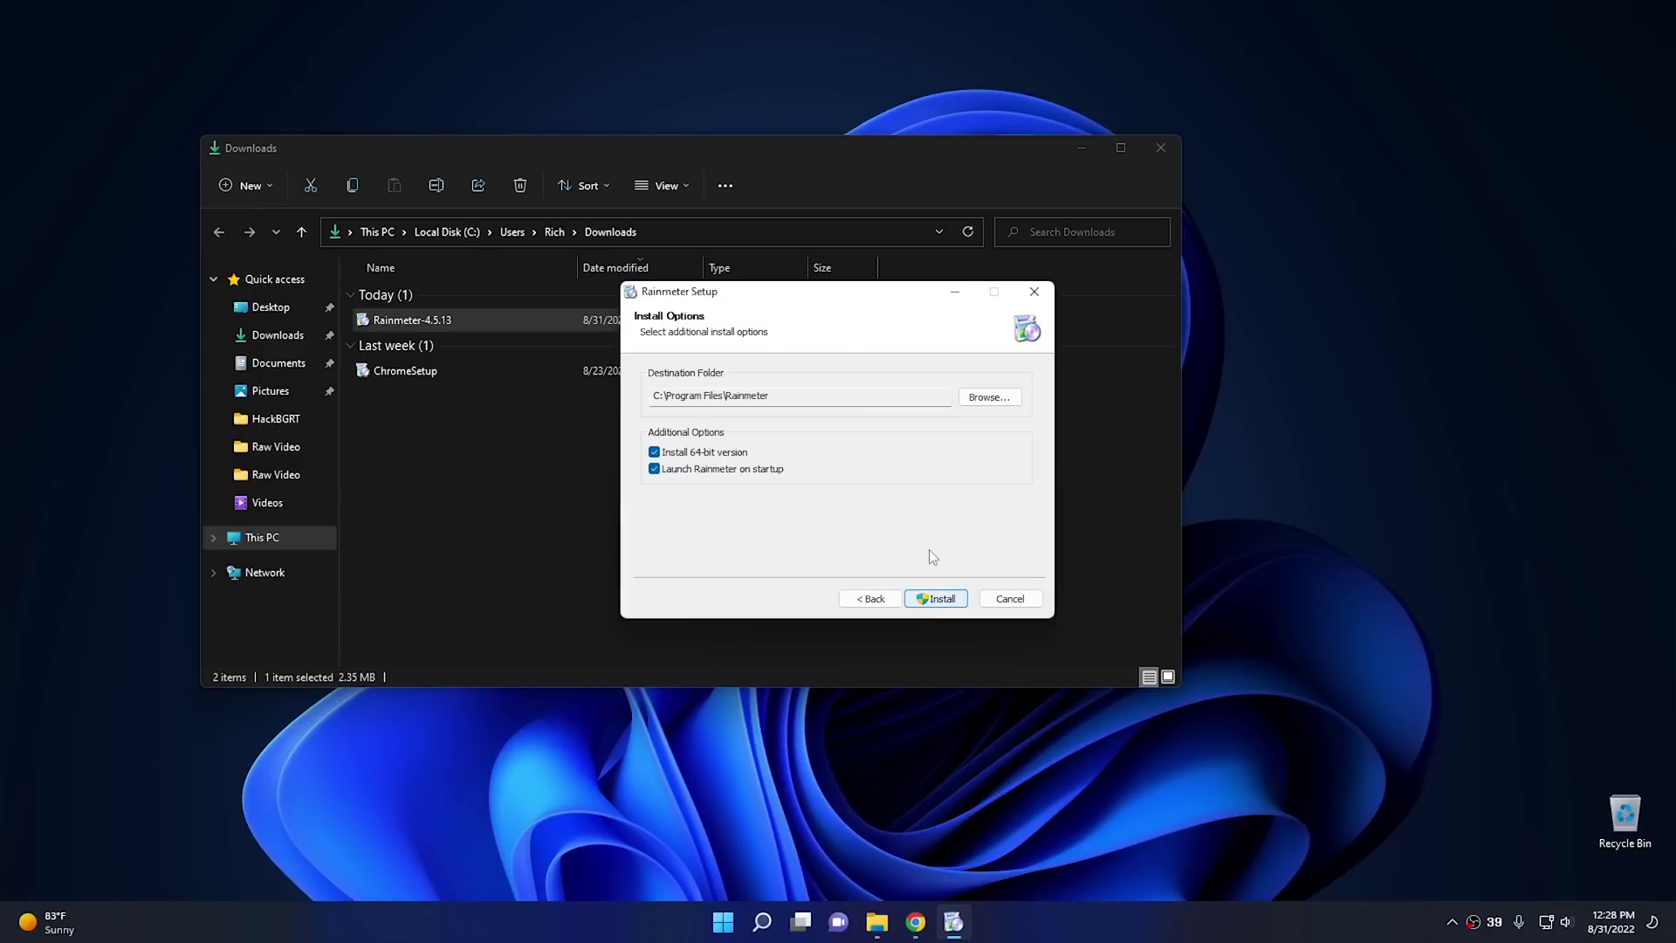
{"action": "left_click", "coordinate": [936, 599]}
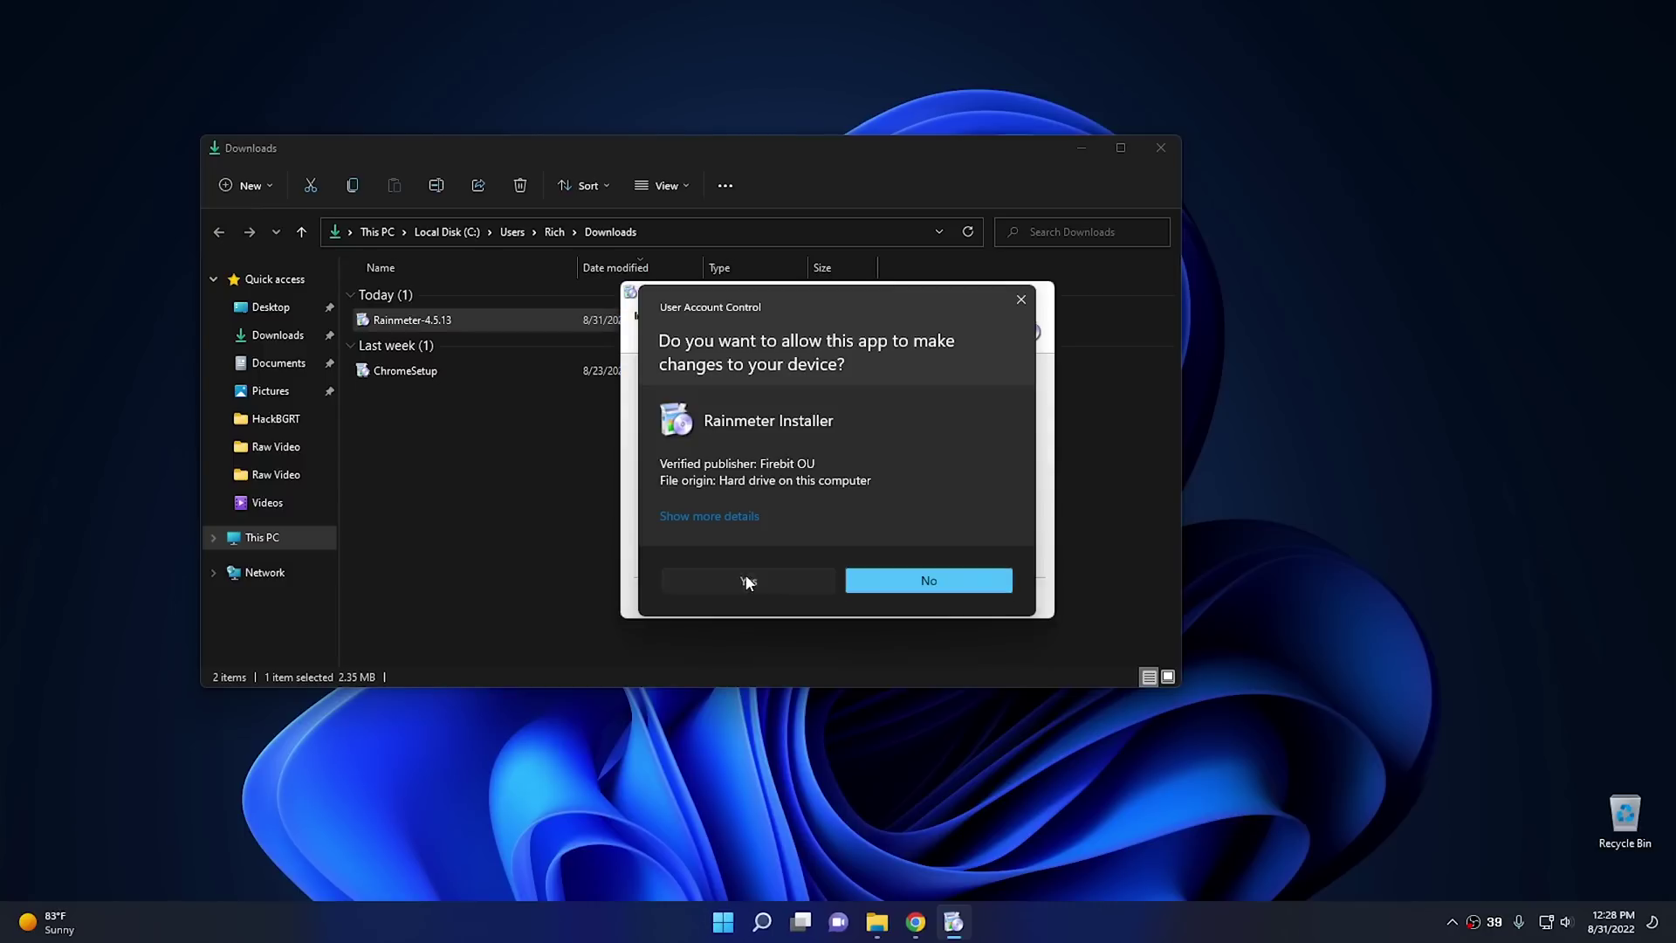
{"action": "left_click", "coordinate": [748, 583]}
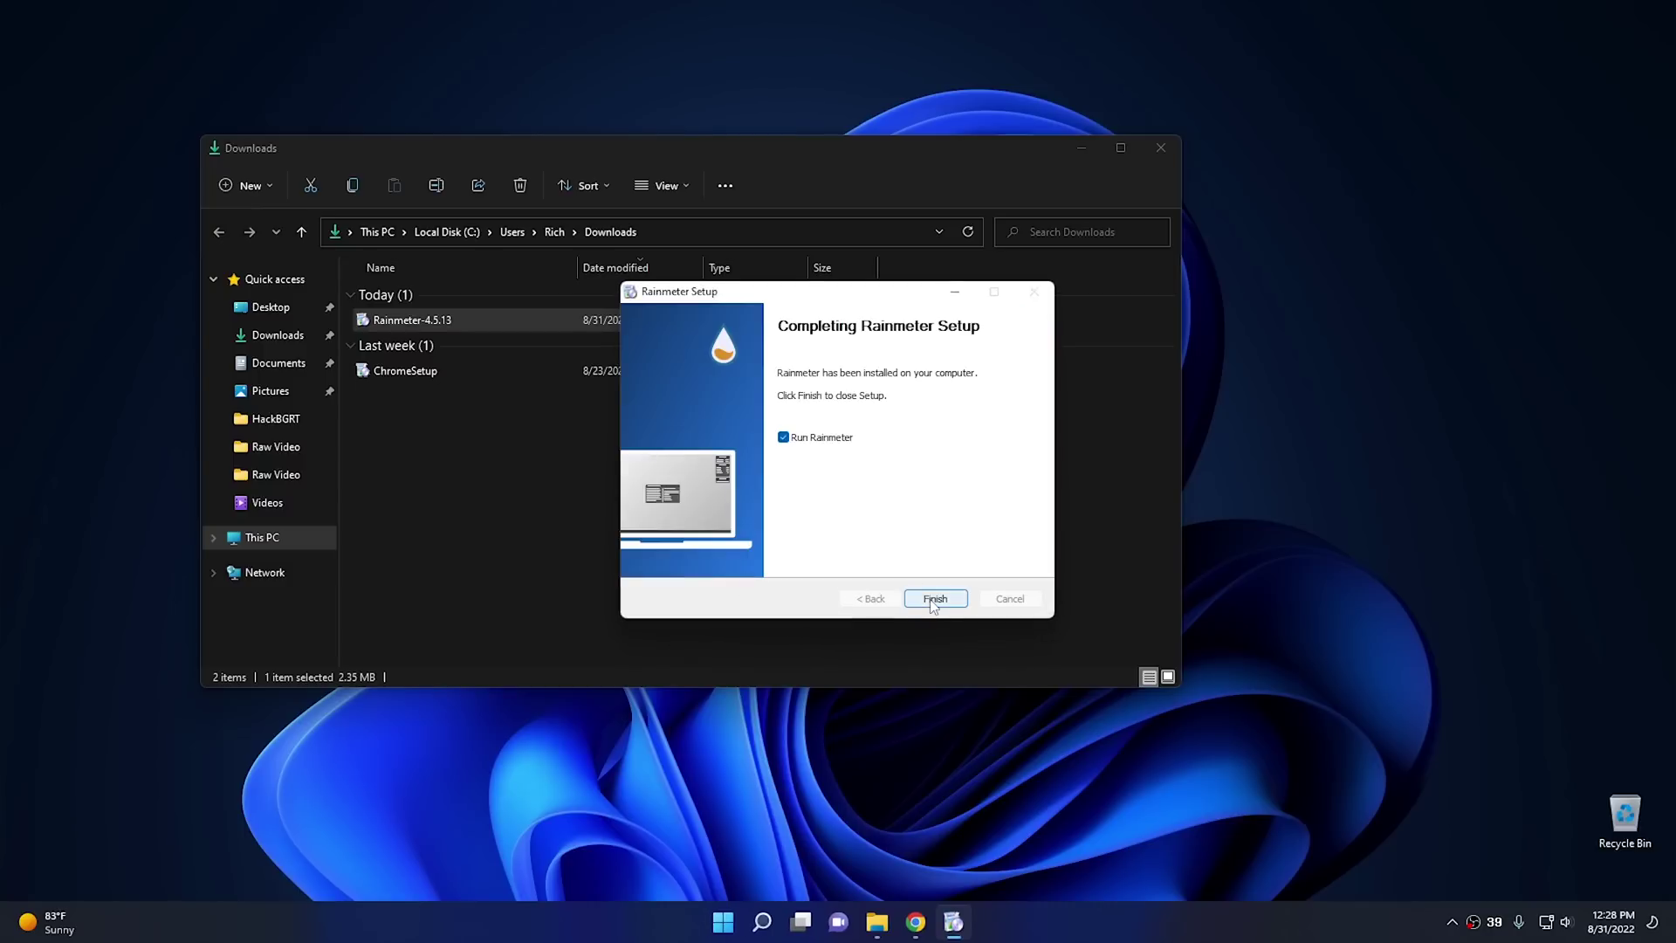
{"action": "left_click", "coordinate": [932, 599]}
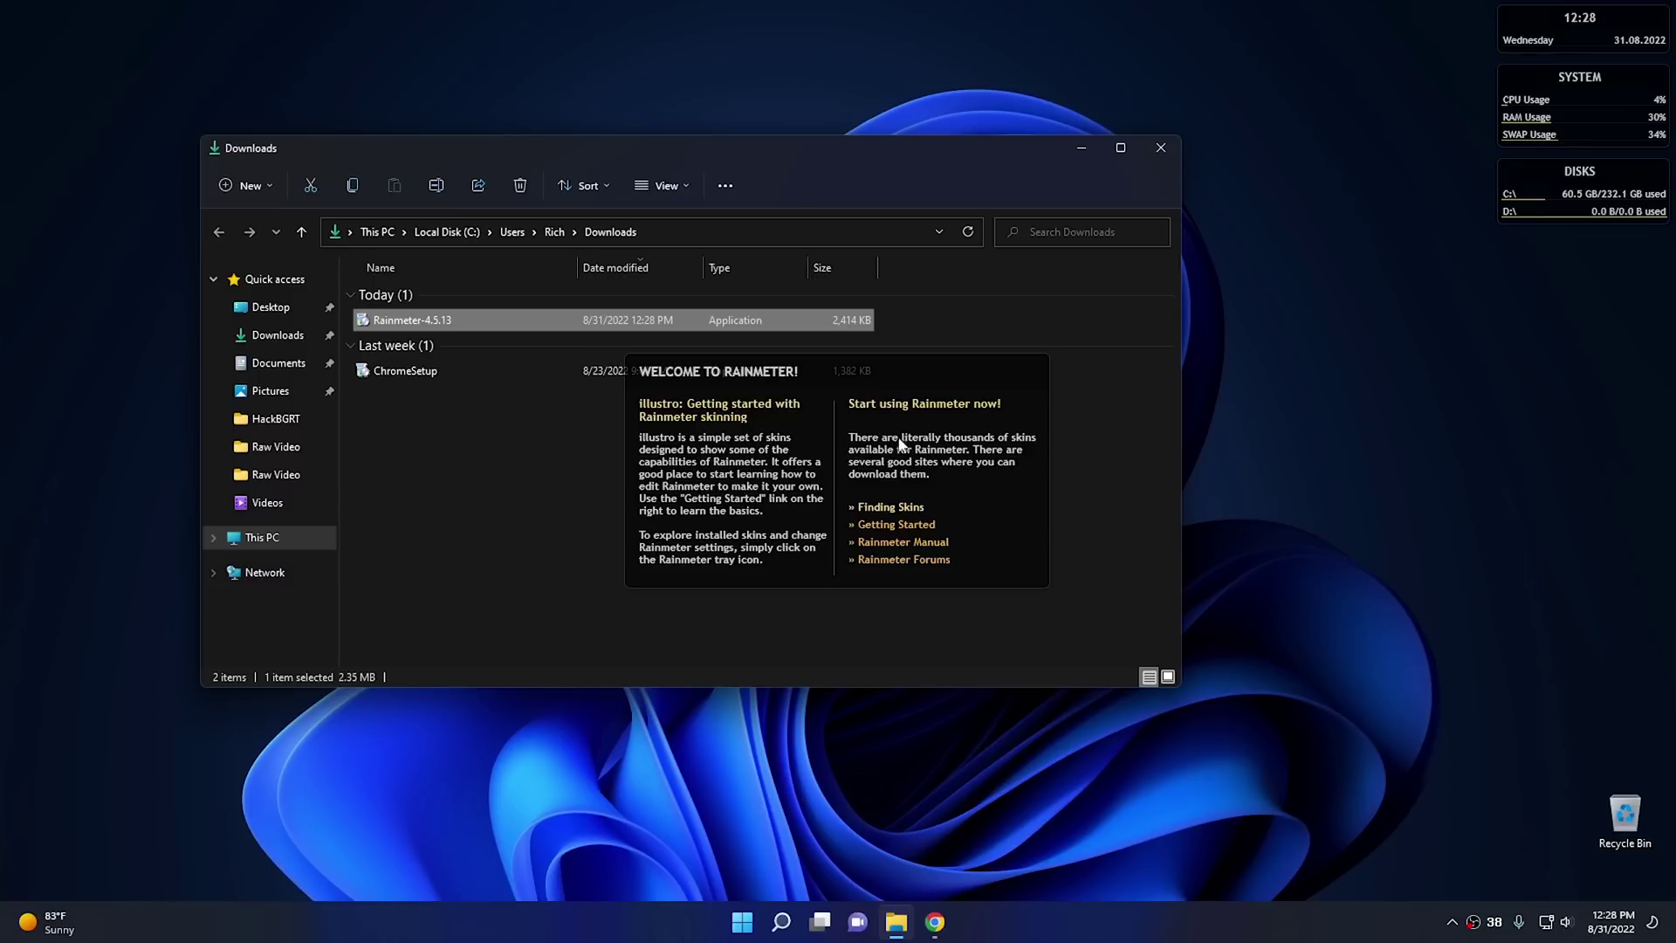
- Unload the illustro Welcome, Disks, System and Clock skins from the desktop
{"action": "right_click", "coordinate": [804, 437]}
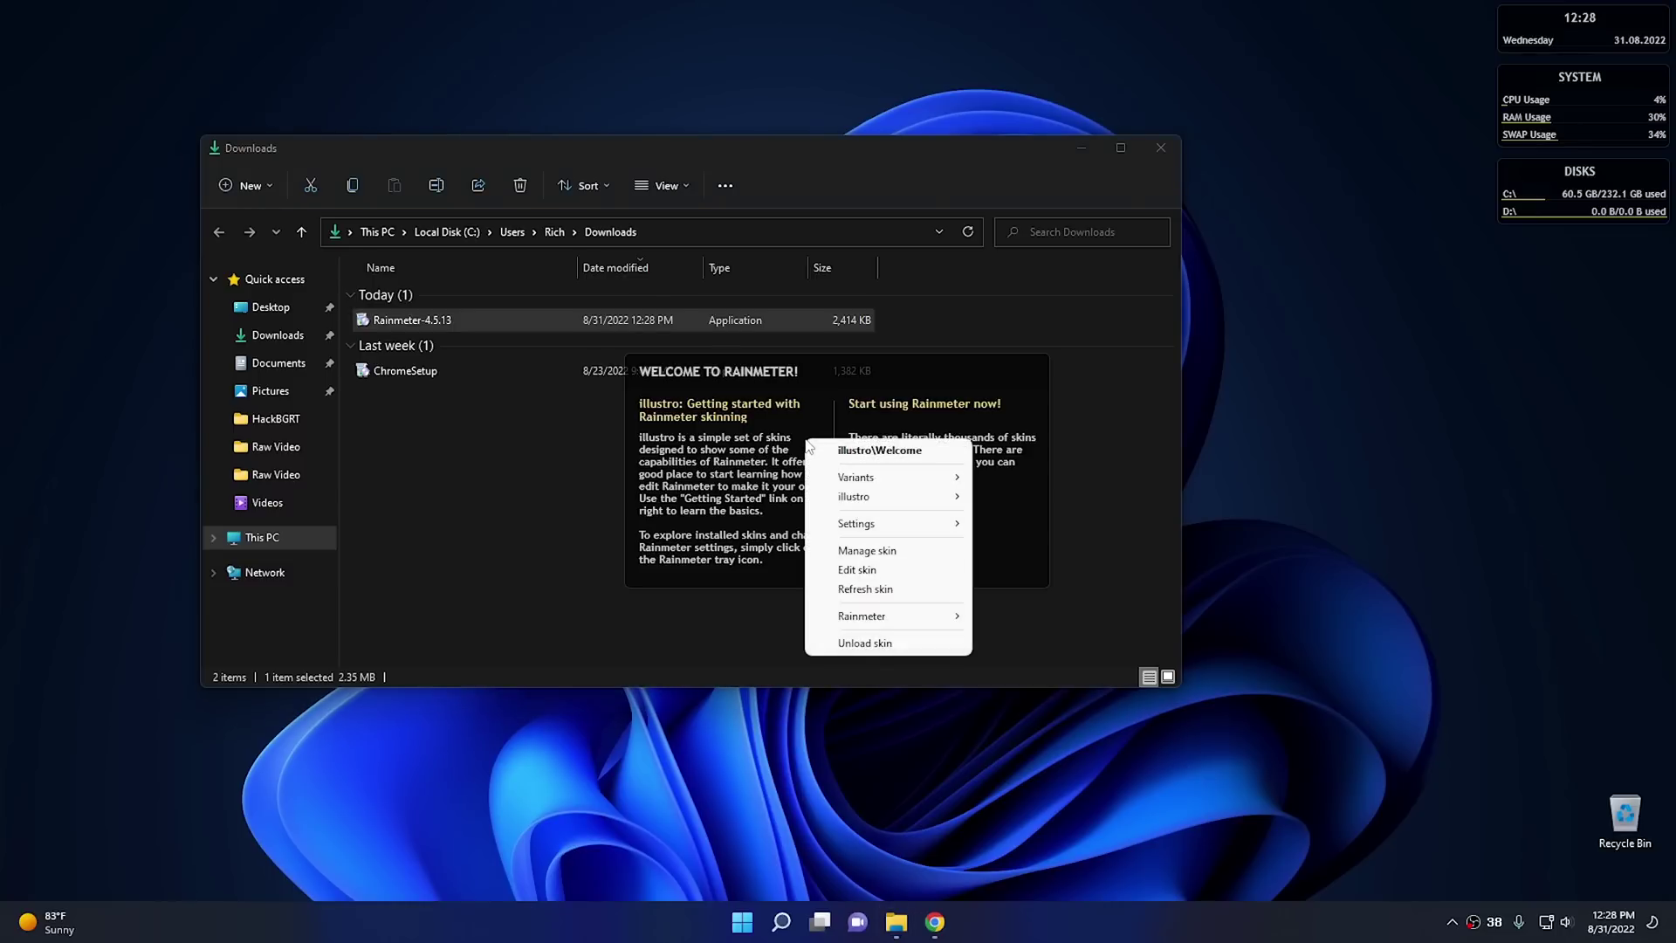
{"action": "left_click", "coordinate": [844, 647]}
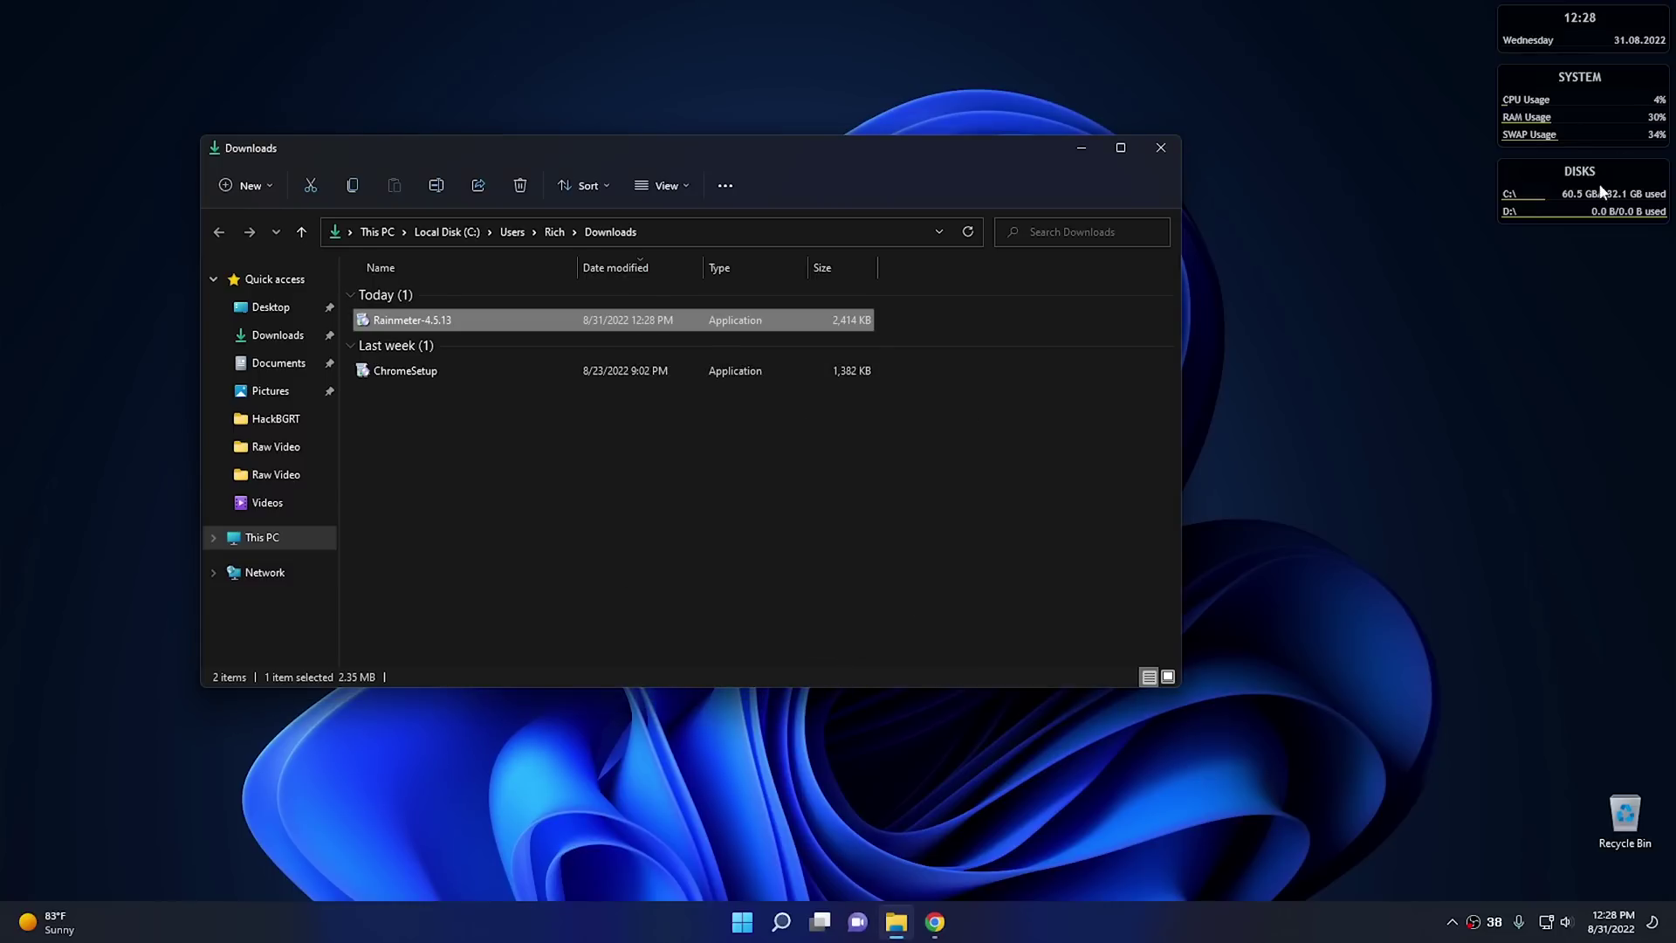
{"action": "right_click", "coordinate": [1560, 192]}
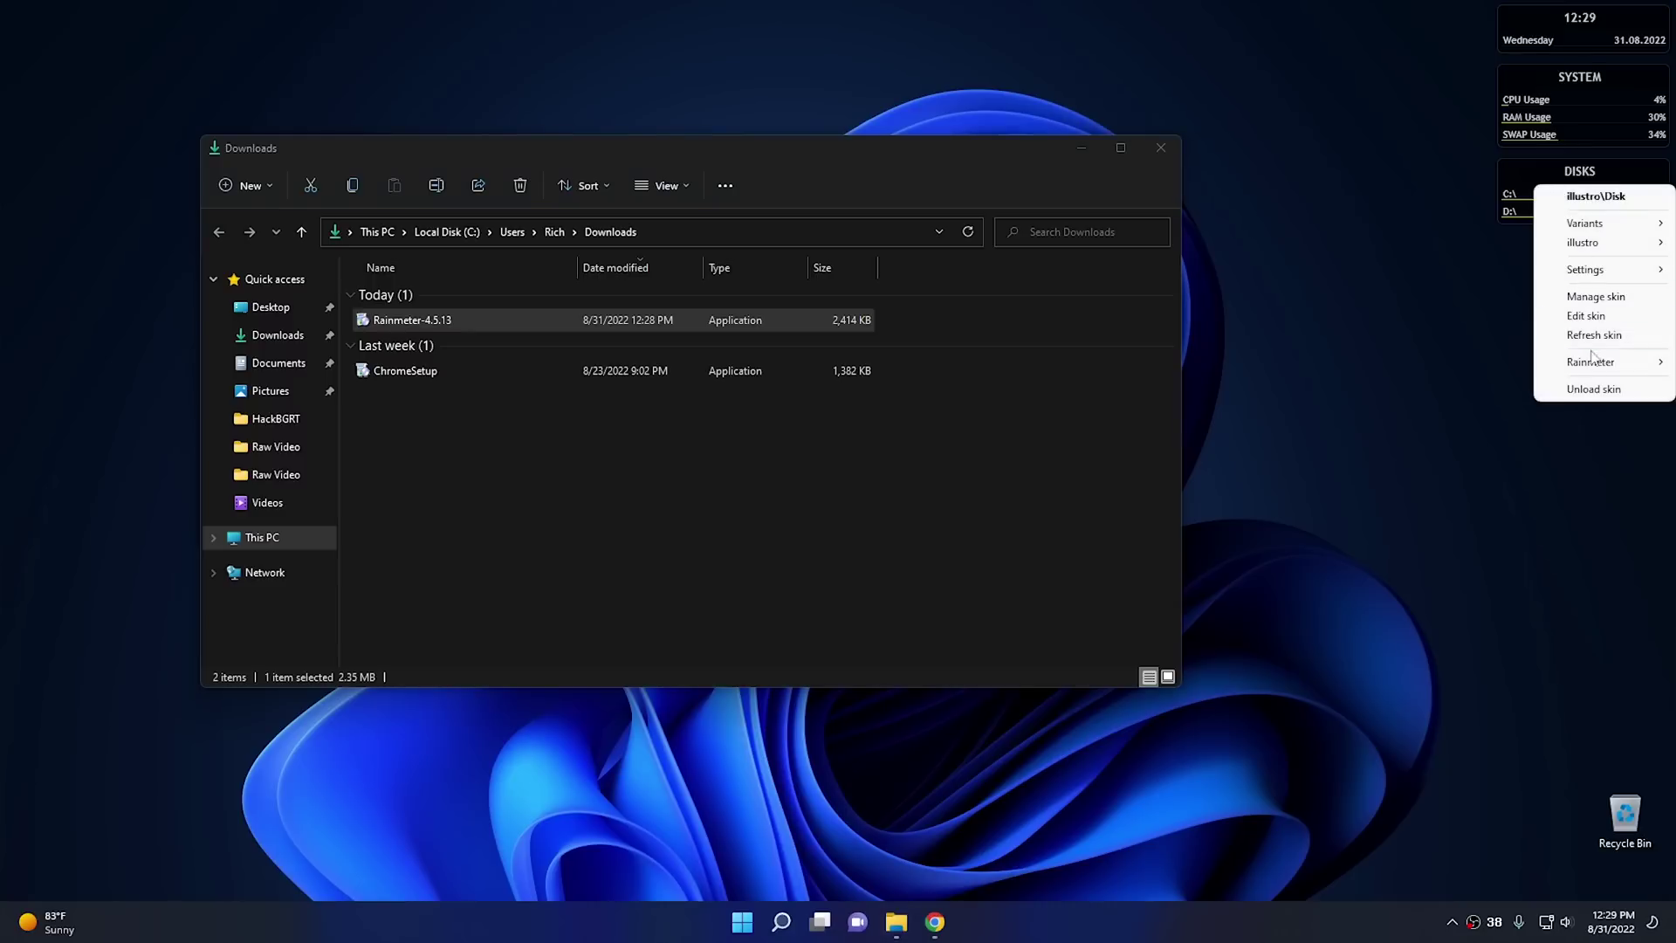
{"action": "left_click", "coordinate": [1594, 388]}
{"action": "right_click", "coordinate": [1572, 115]}
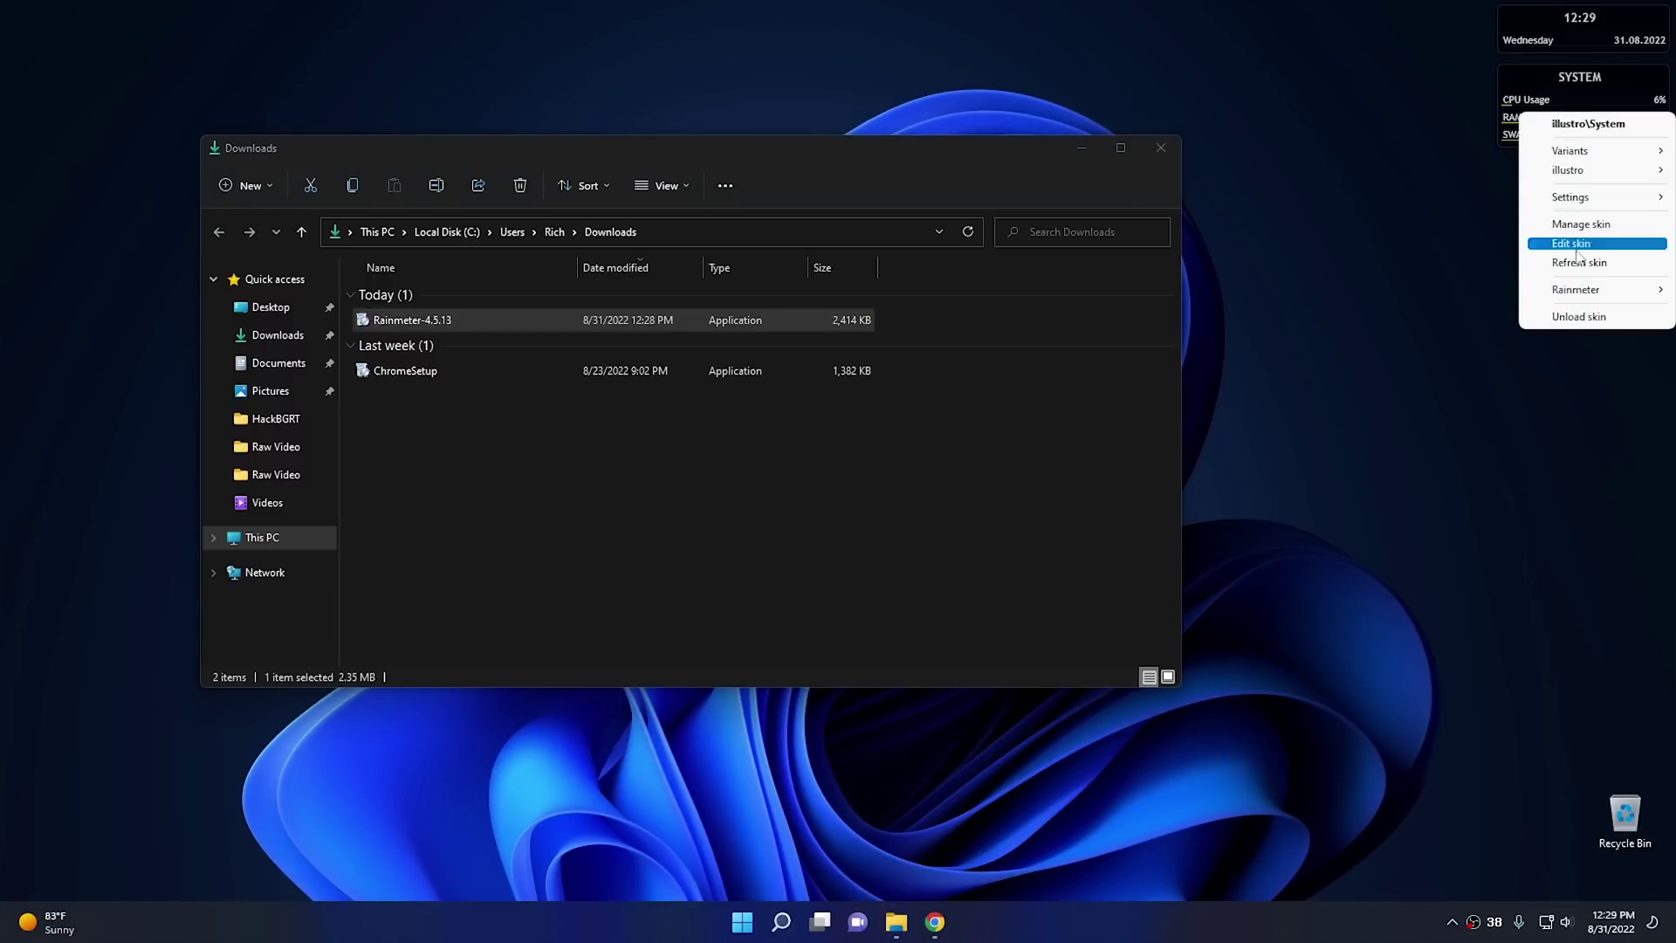
{"action": "left_click", "coordinate": [1579, 316]}
{"action": "right_click", "coordinate": [1597, 35]}
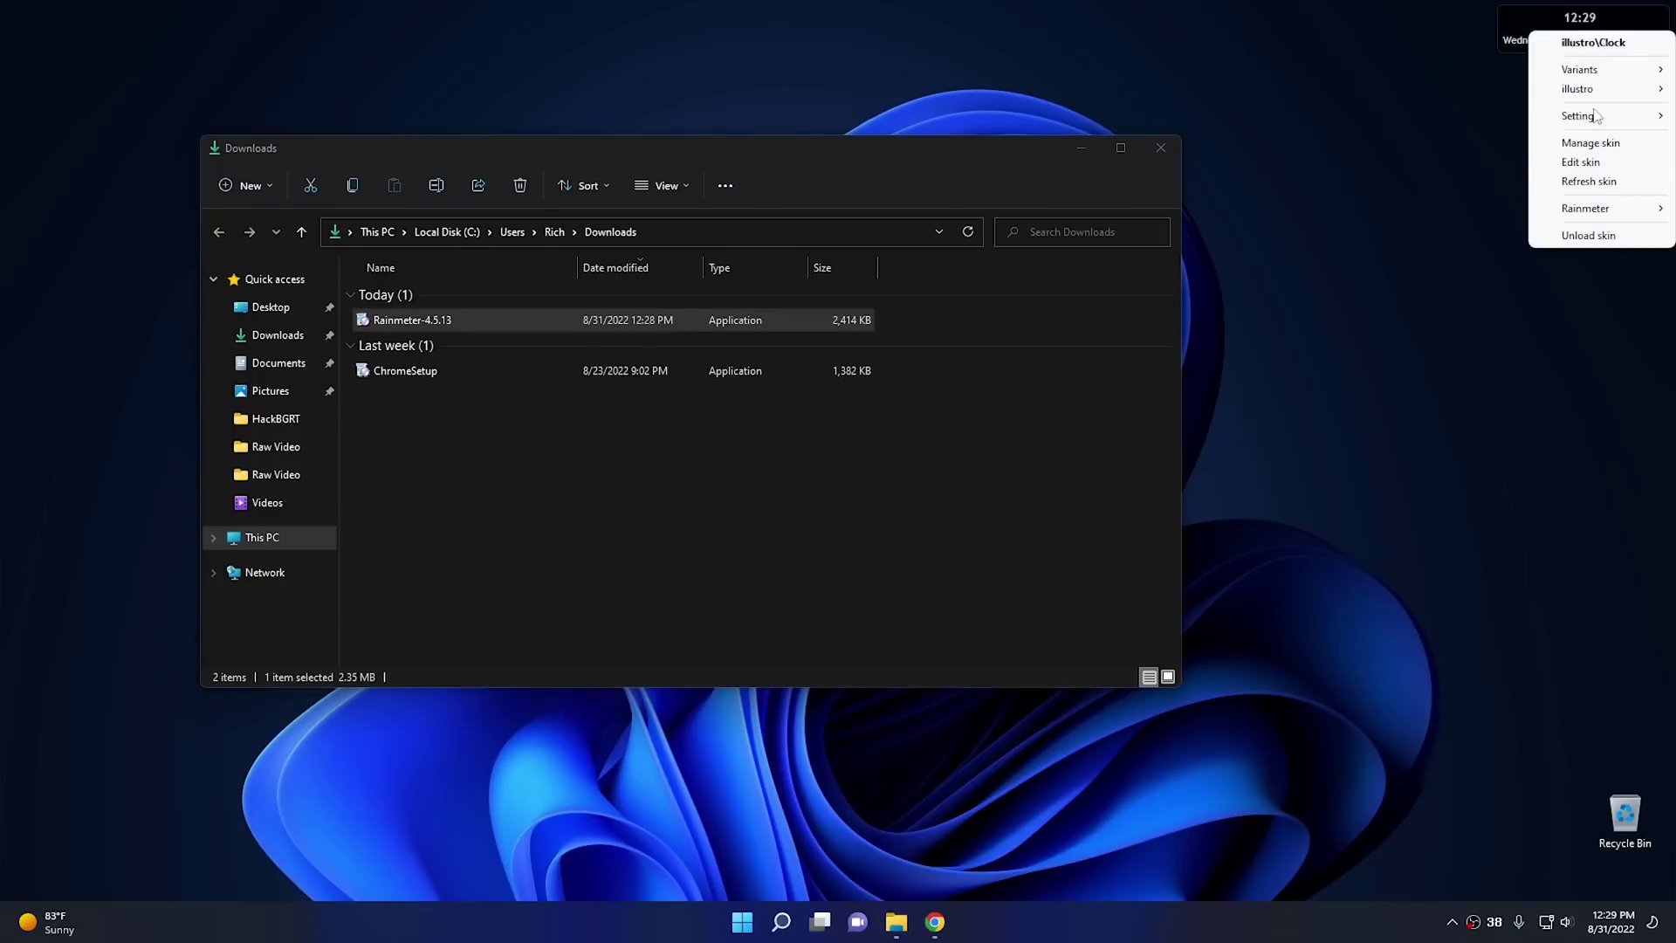
{"action": "left_click", "coordinate": [1589, 235]}
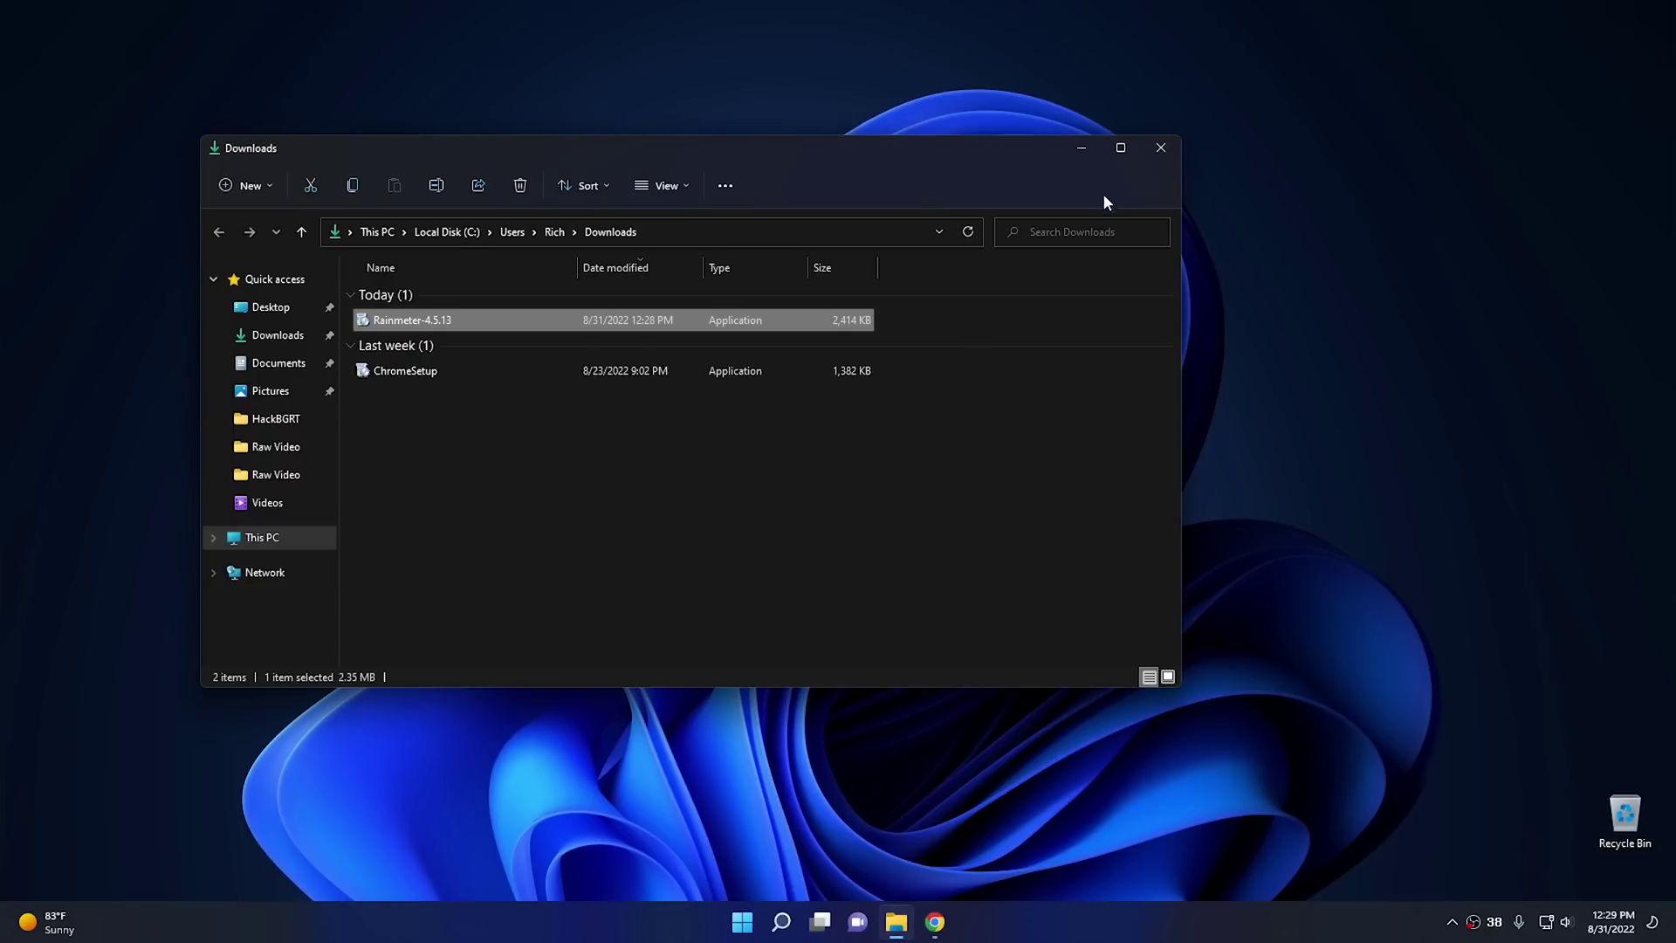
- Open the latest Droptop-Four Basic Version release on GitHub in Chrome
{"action": "left_click", "coordinate": [935, 921]}
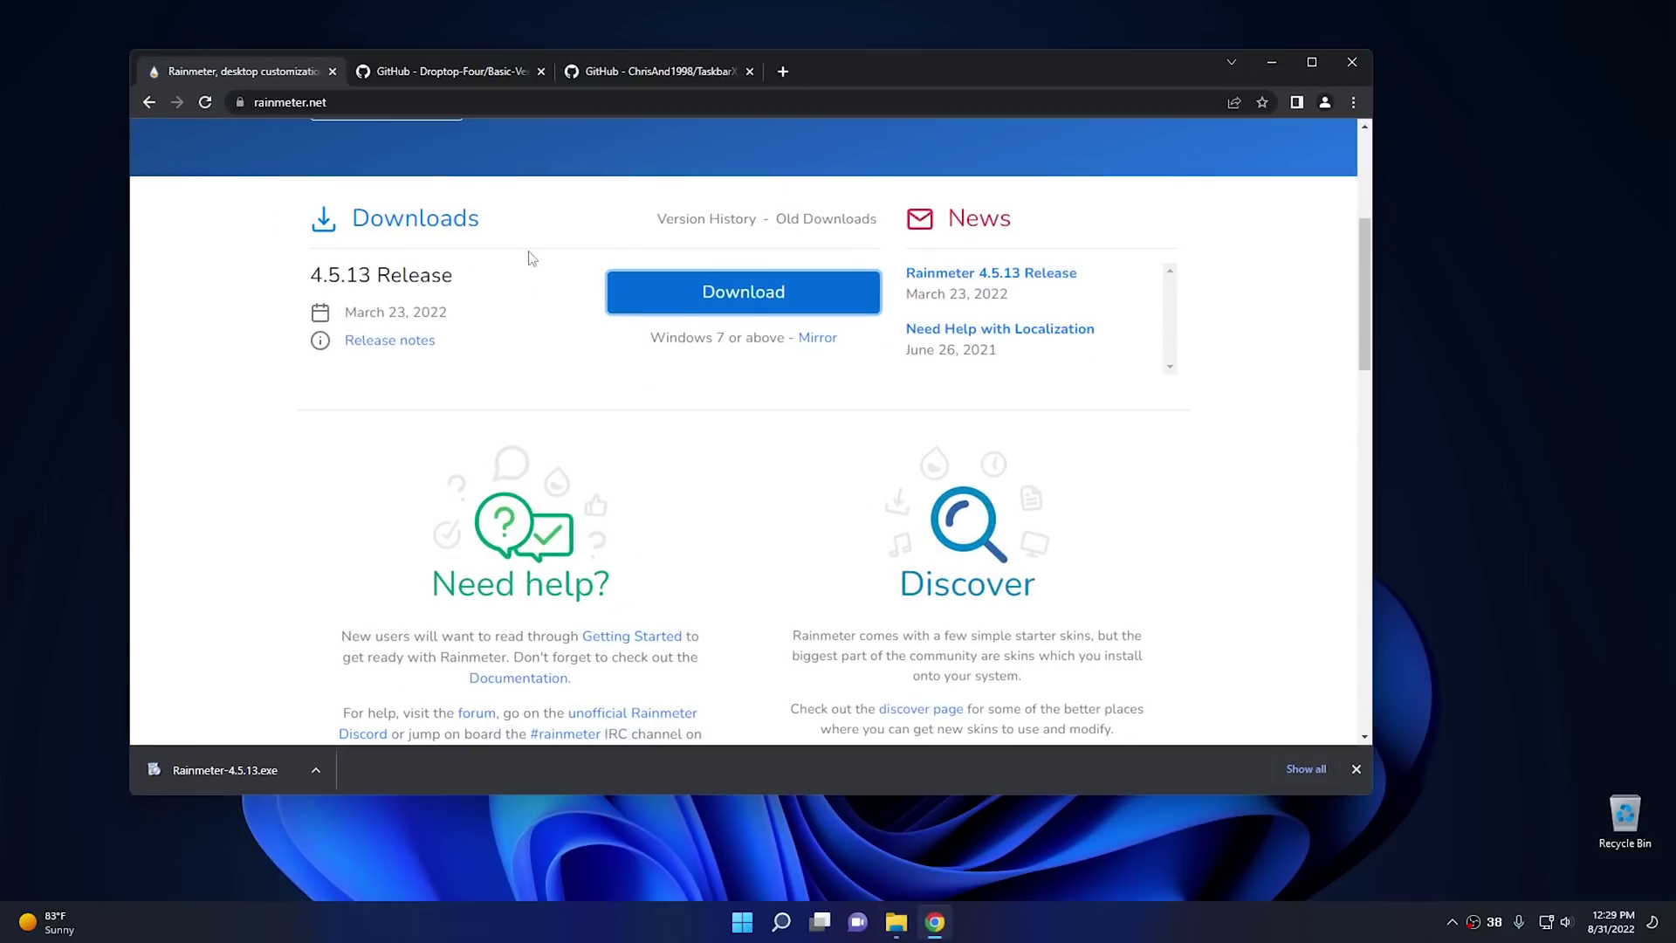
{"action": "left_click", "coordinate": [453, 70]}
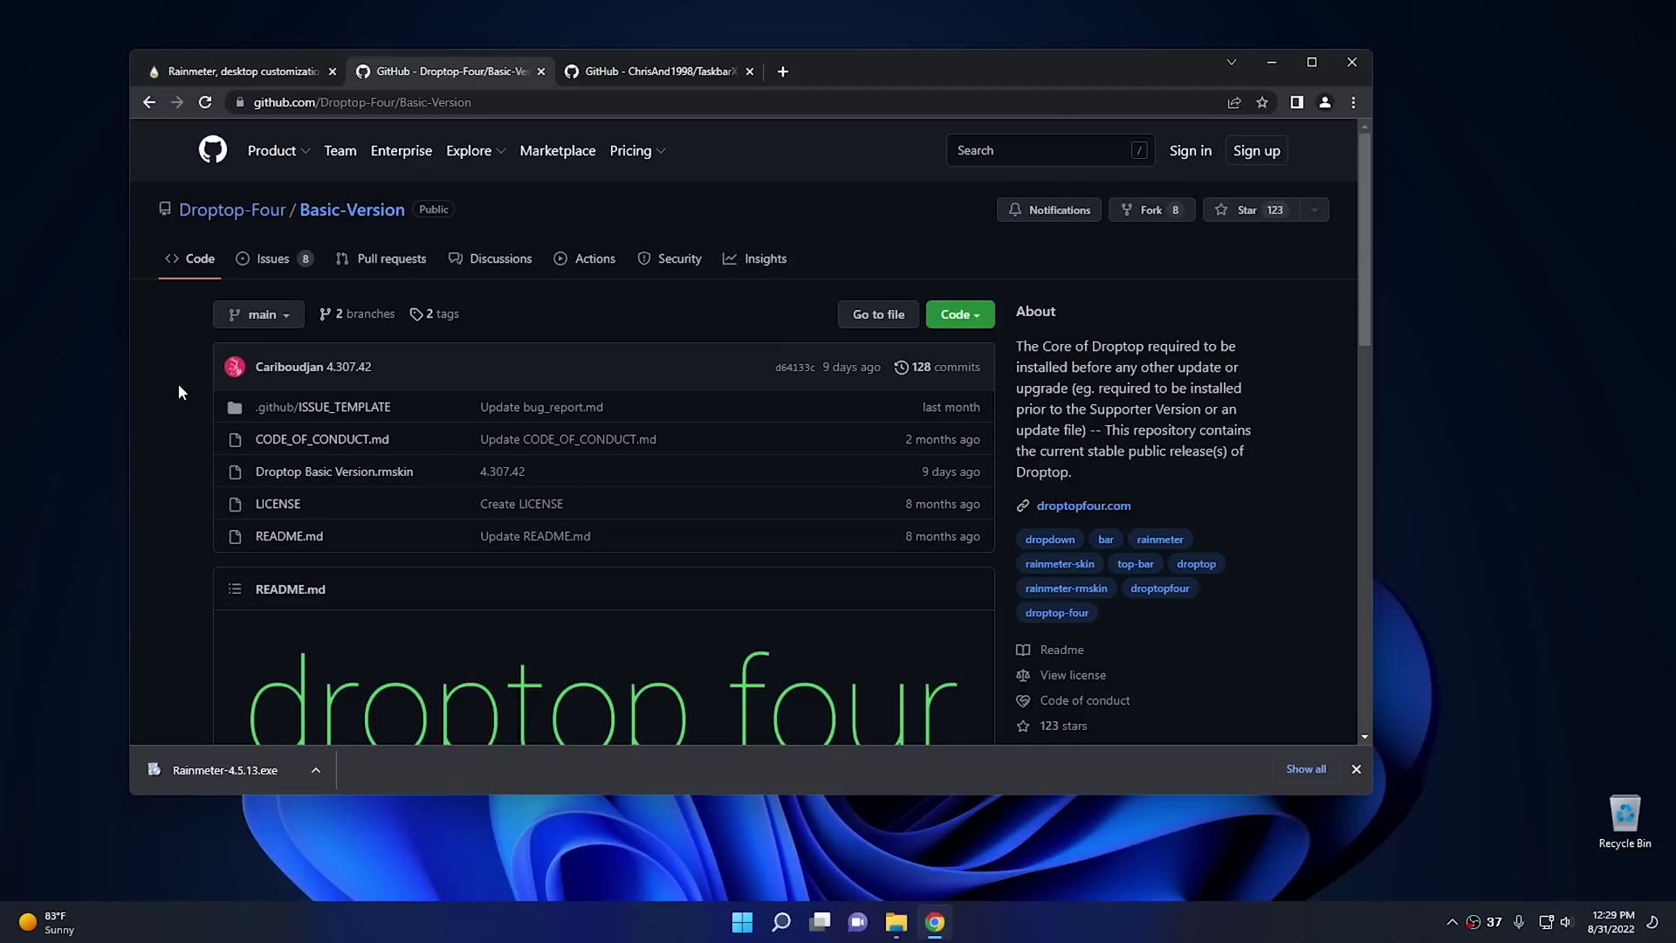
{"action": "scroll", "coordinate": [178, 384], "scroll_direction": "down", "scroll_amount": 4}
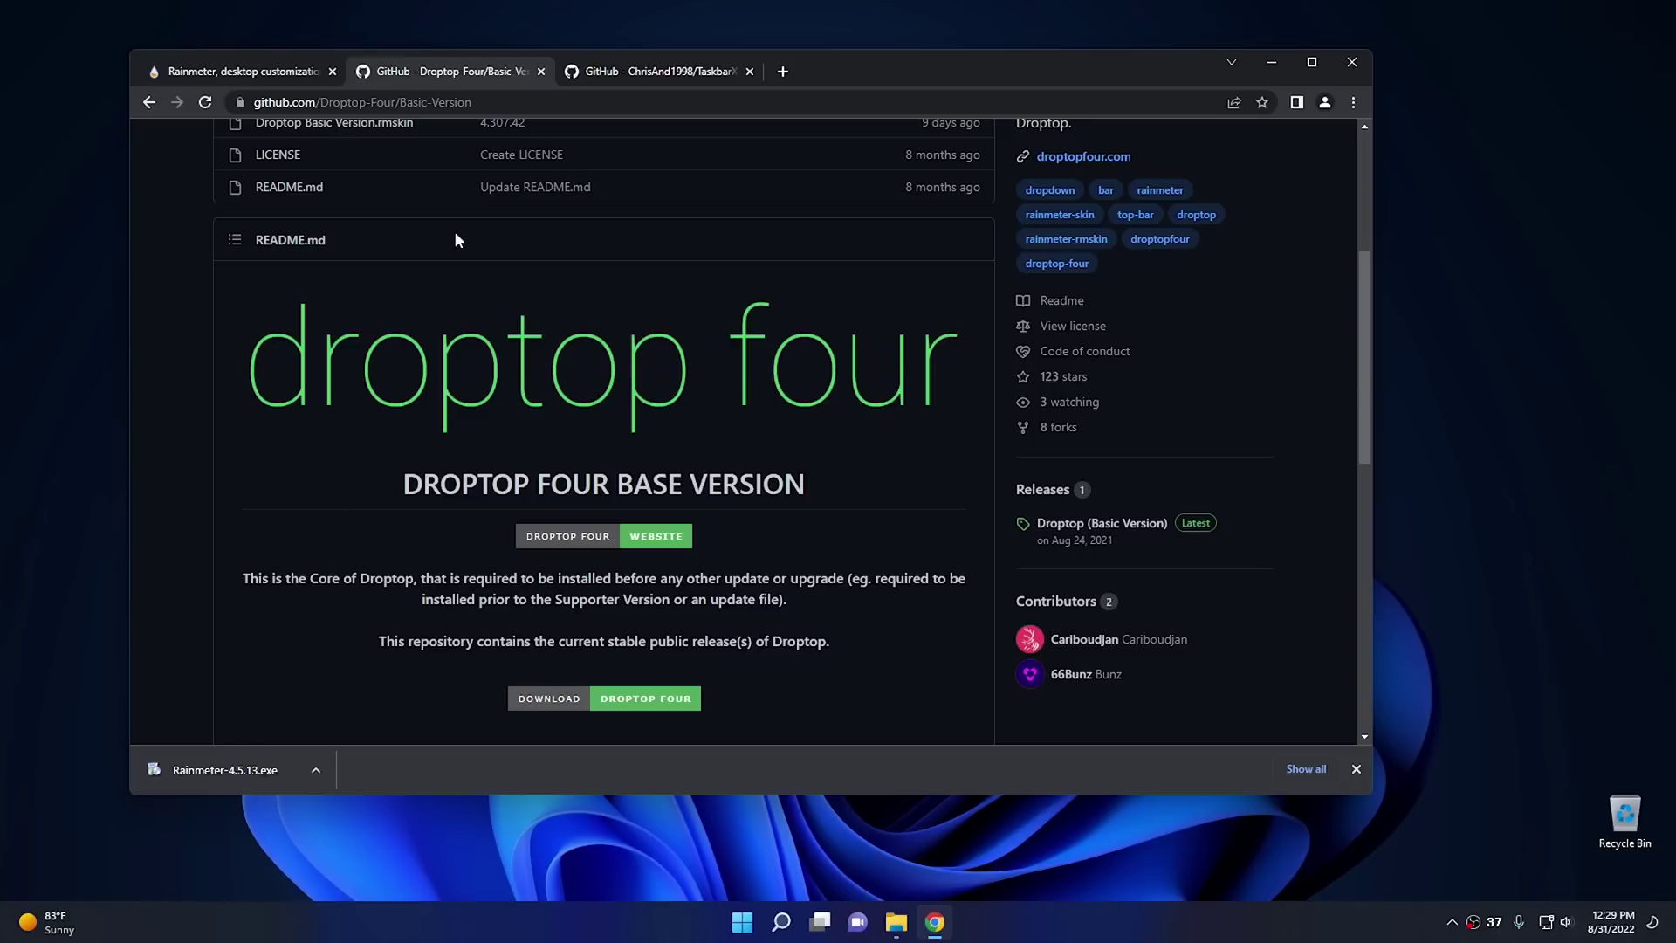
{"action": "left_click", "coordinate": [1193, 525]}
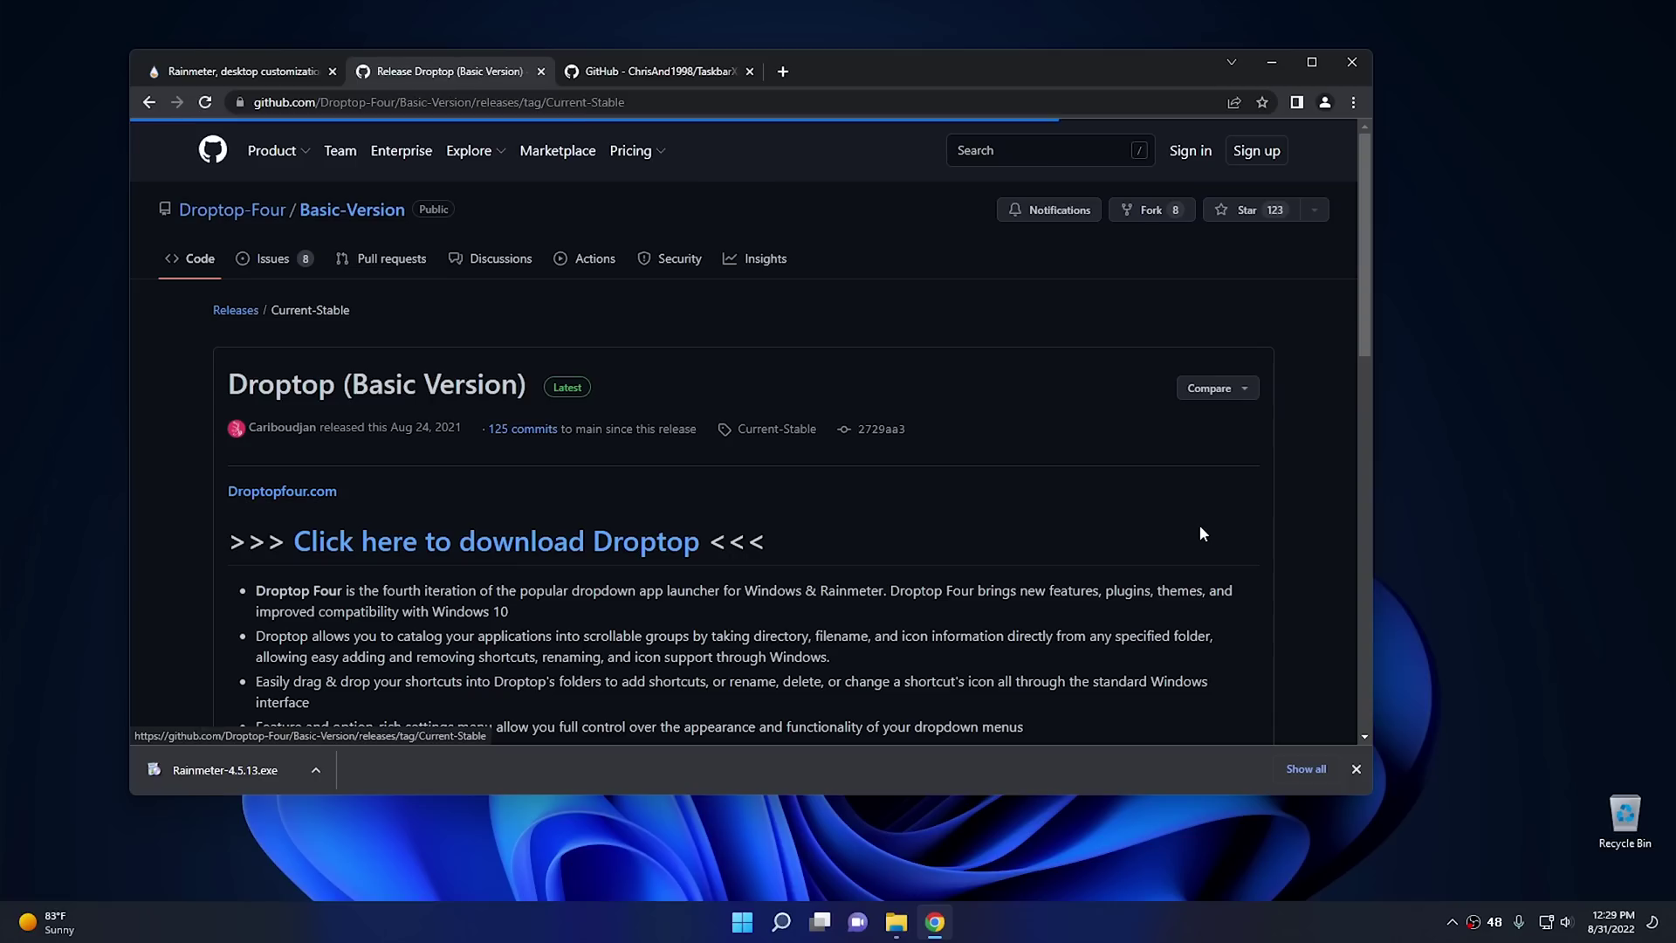
- Download Droptop Basic Version.rmskin, show it in Downloads, and minimize Chrome
{"action": "scroll", "coordinate": [794, 430], "scroll_direction": "down", "scroll_amount": 1}
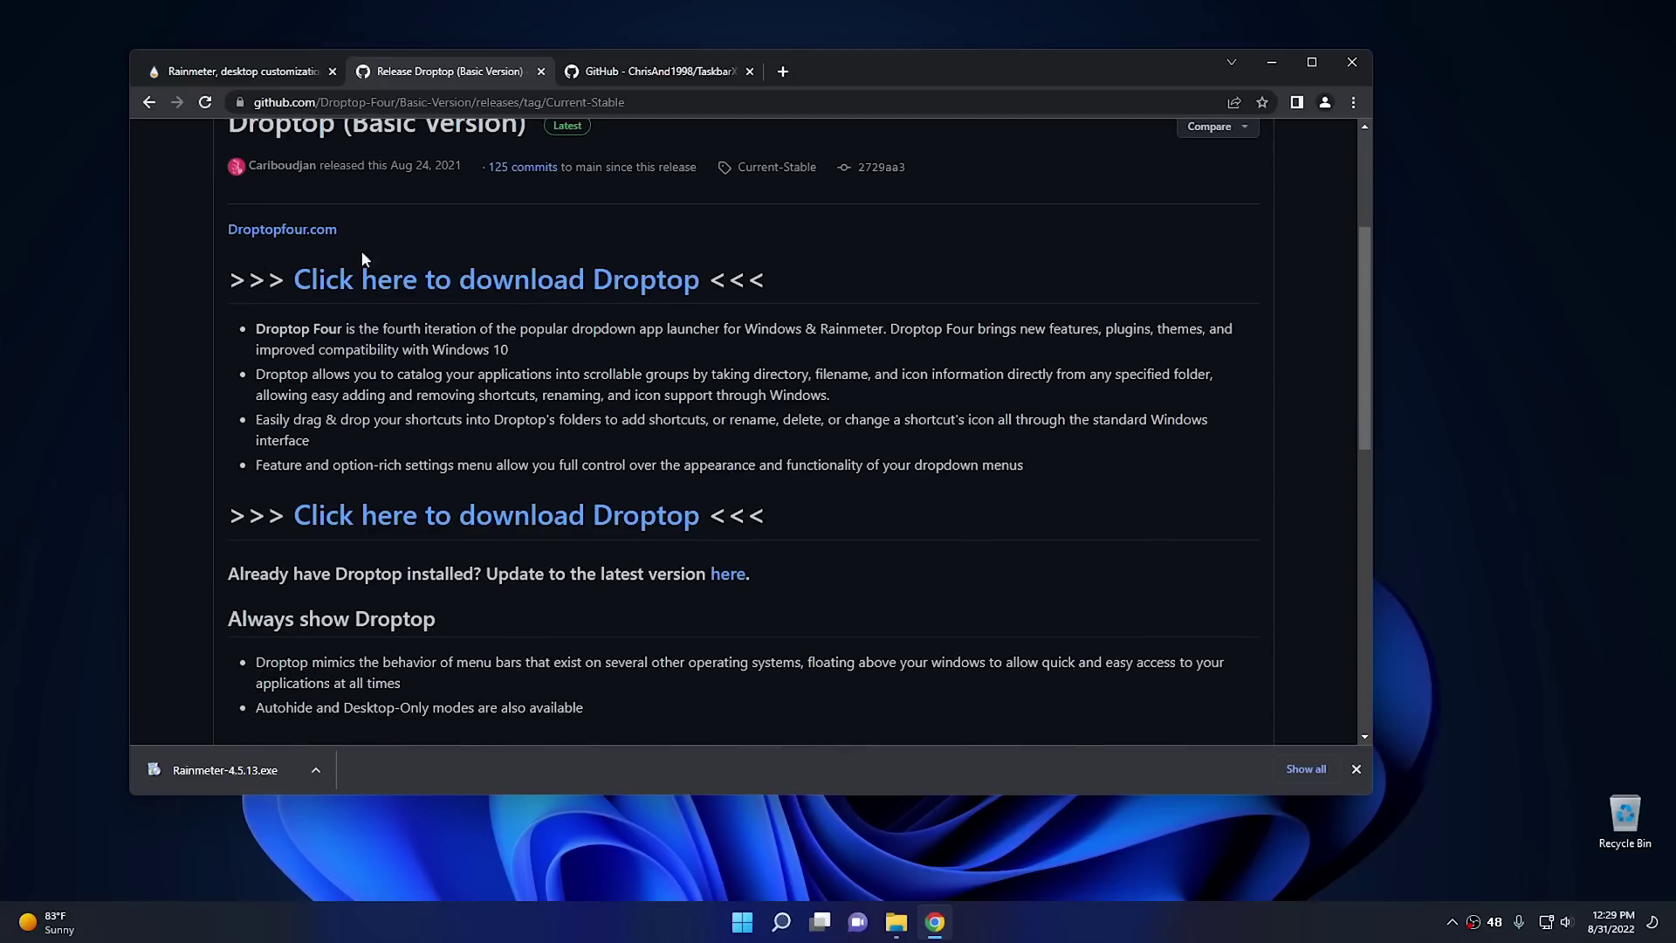
{"action": "left_click", "coordinate": [438, 288]}
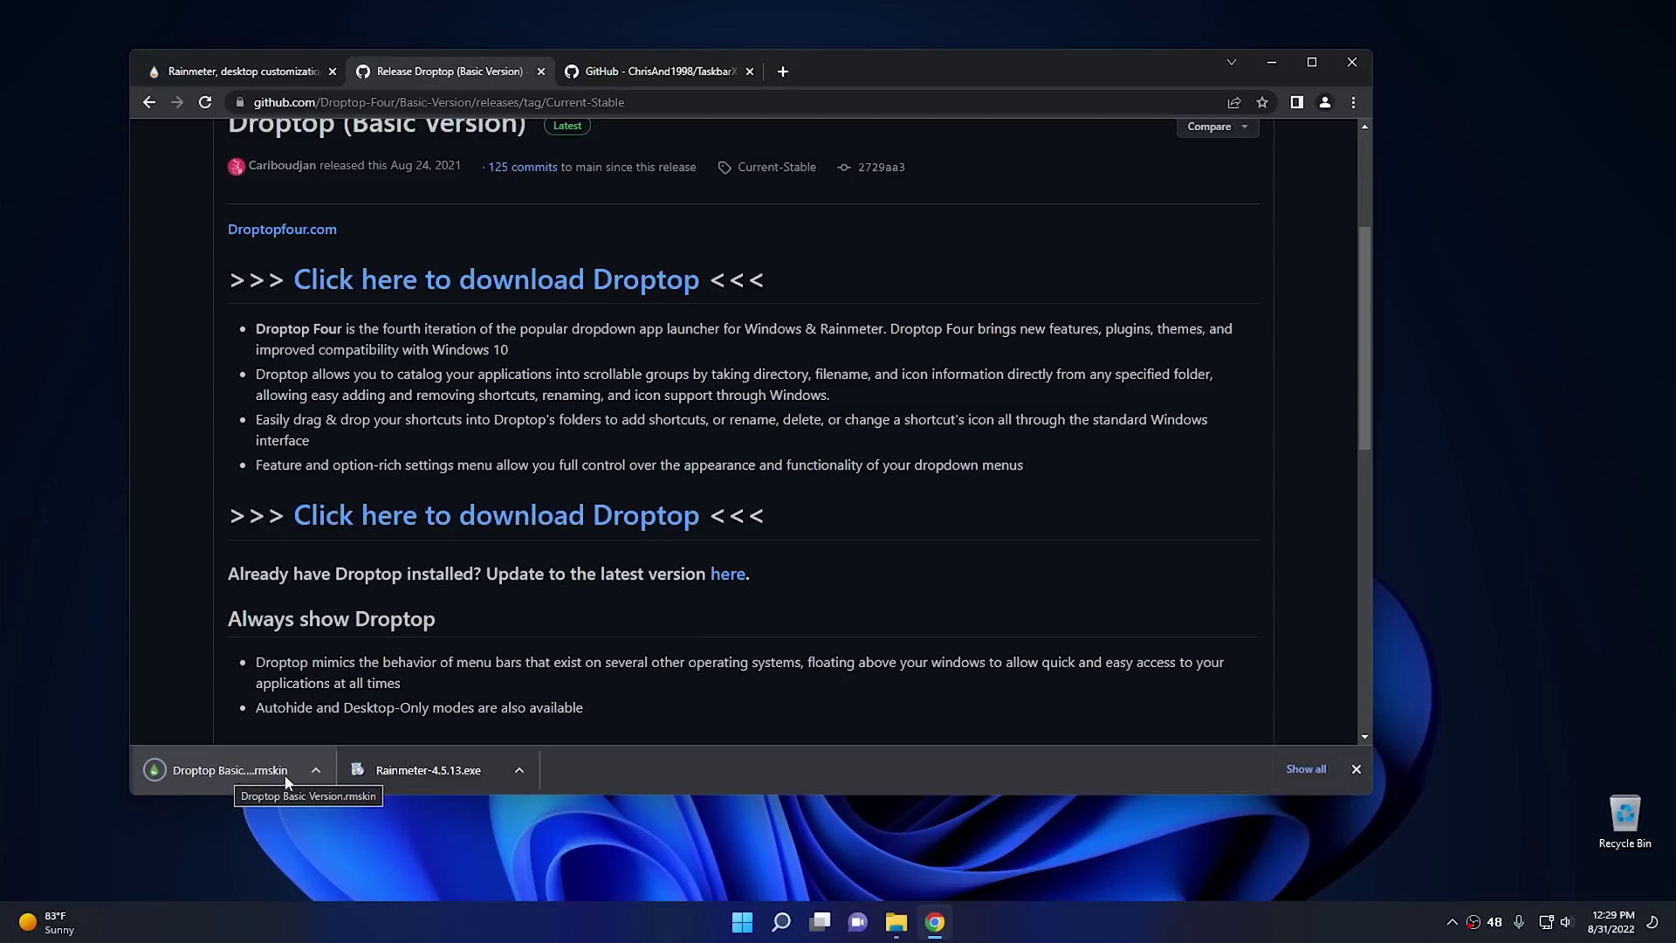
{"action": "left_click", "coordinate": [315, 770]}
{"action": "left_click", "coordinate": [390, 705]}
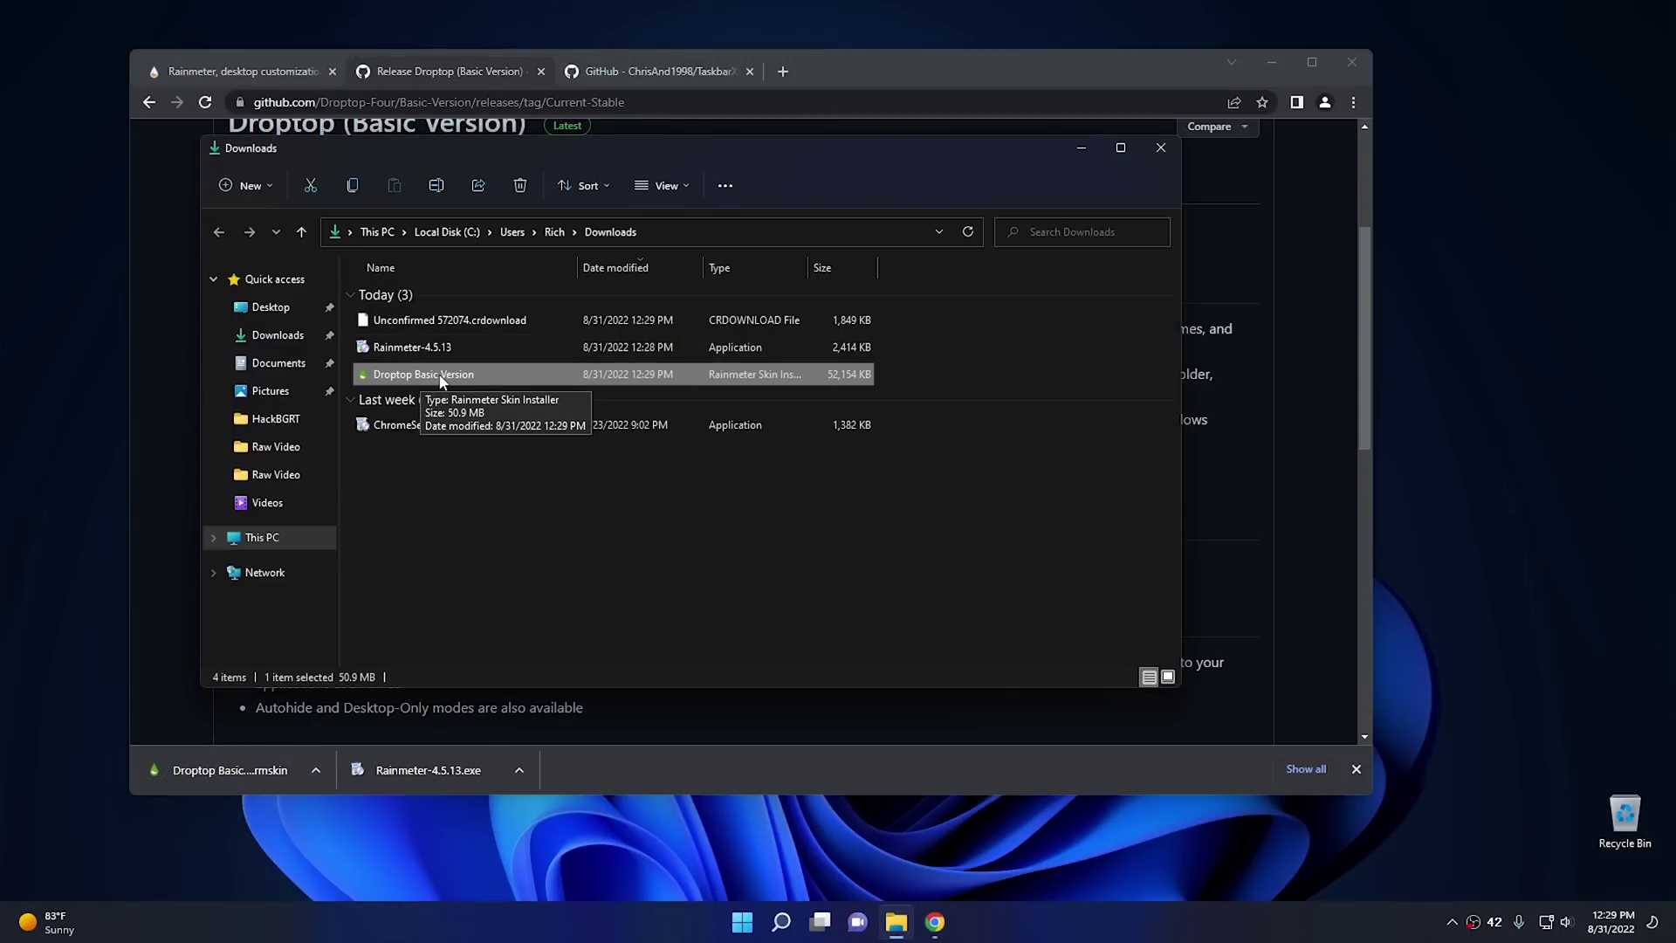
{"action": "left_click", "coordinate": [1273, 62]}
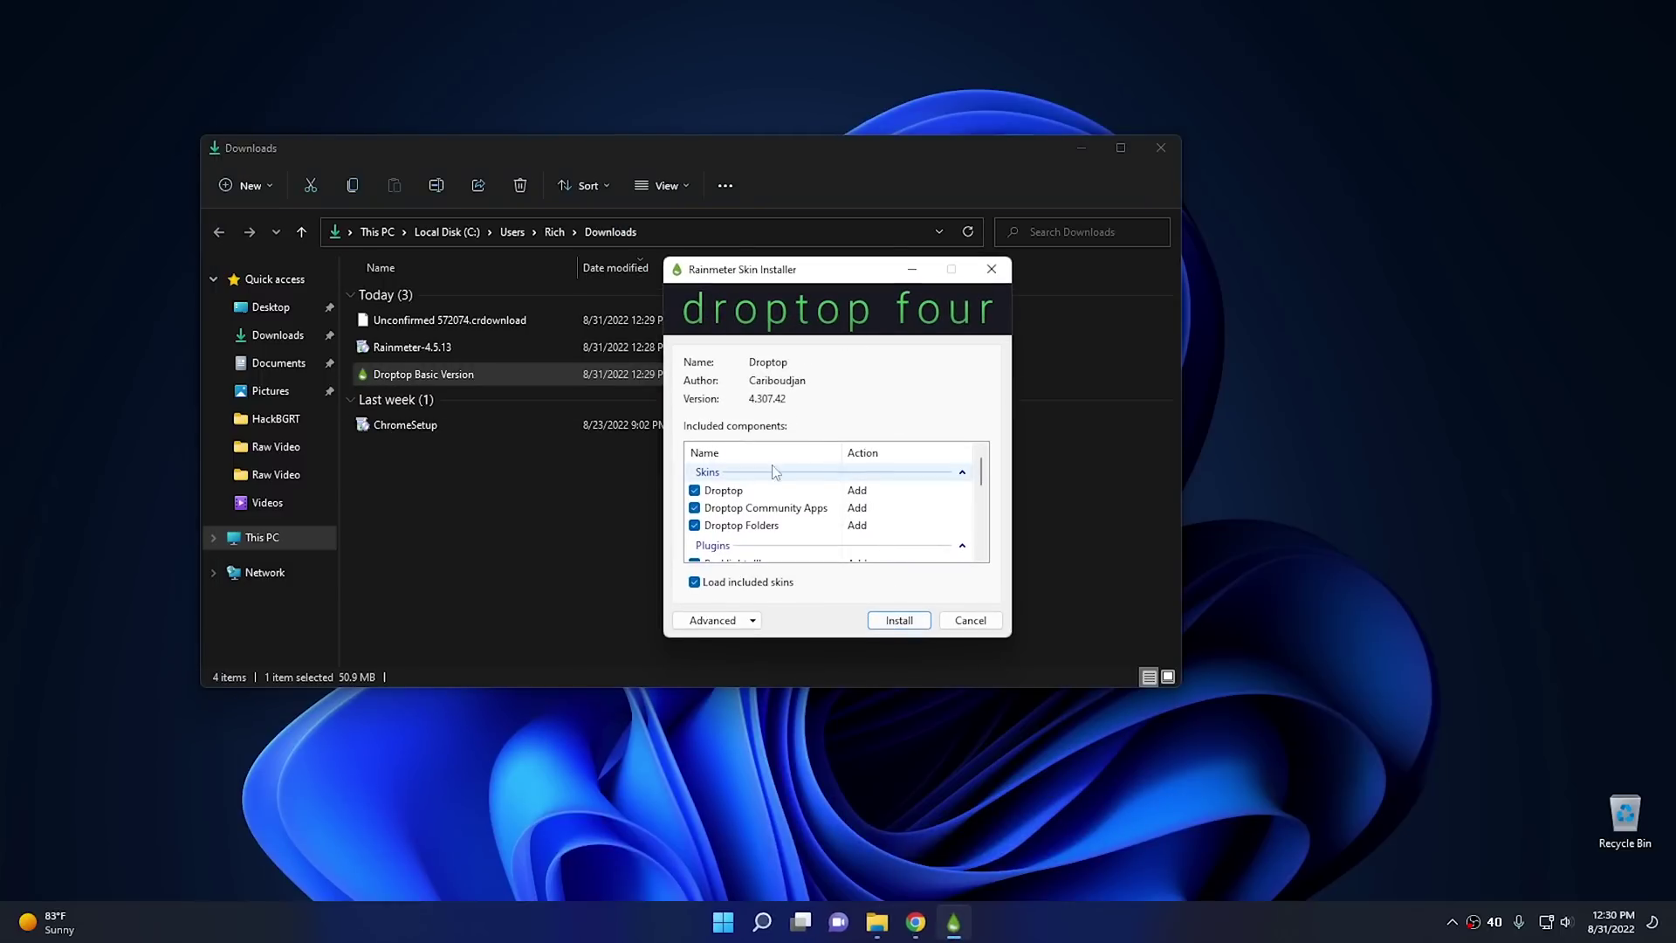
- Install the Droptop skin package and start Droptop Four setup in English US
{"action": "left_click", "coordinate": [899, 621]}
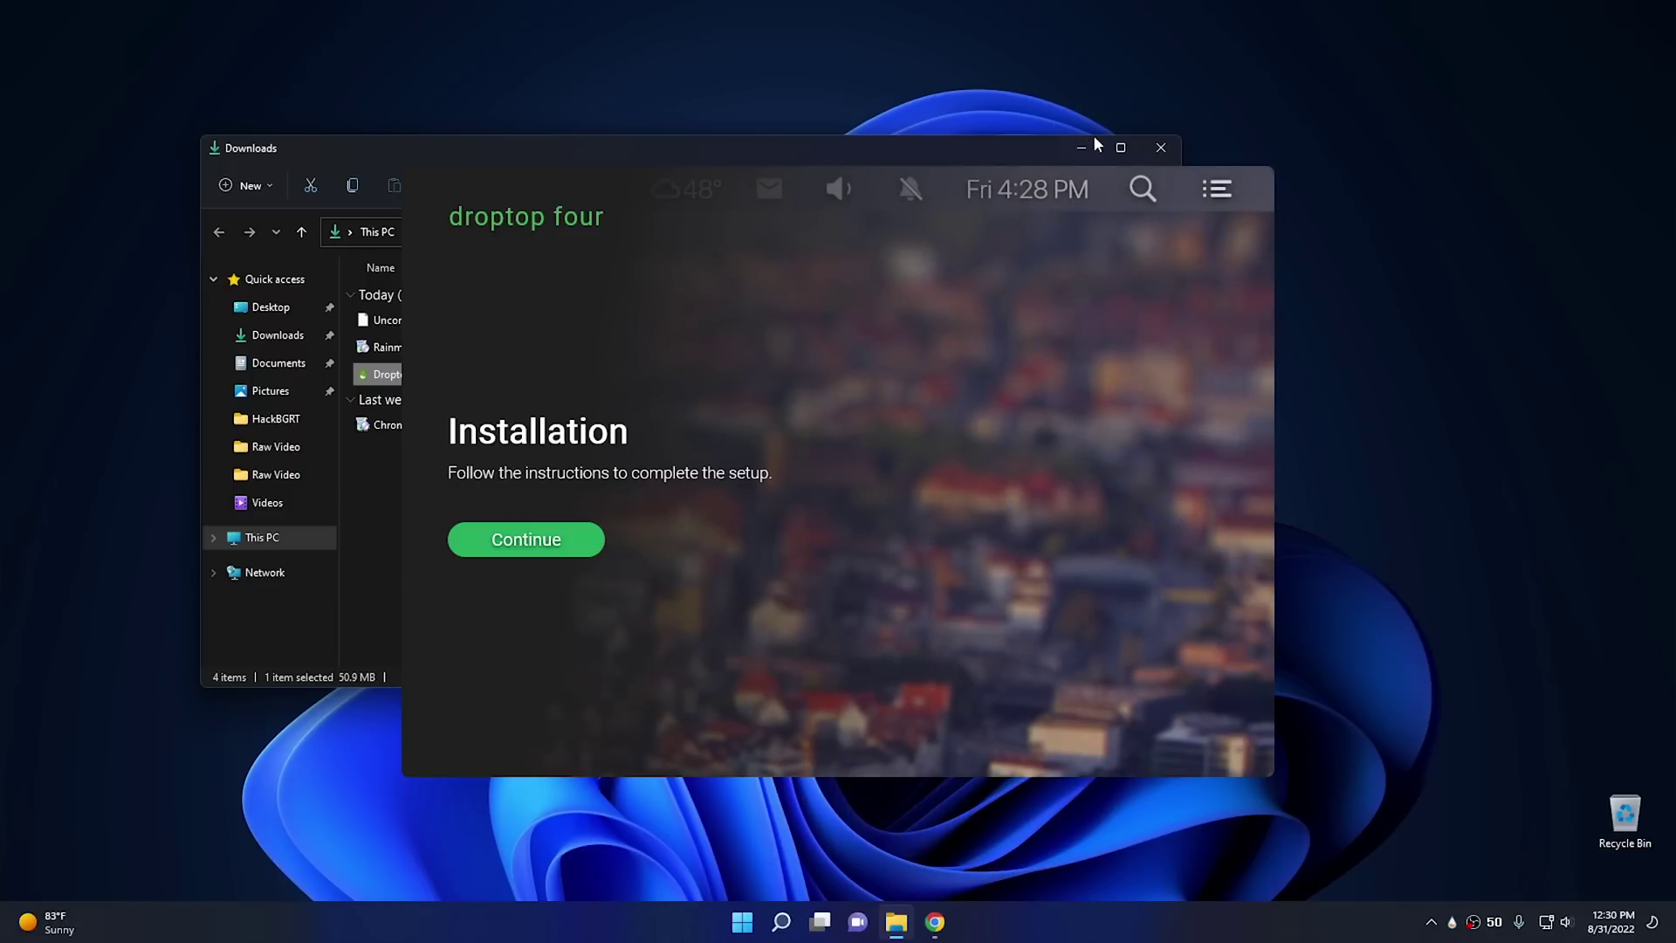
{"action": "left_click", "coordinate": [1084, 147]}
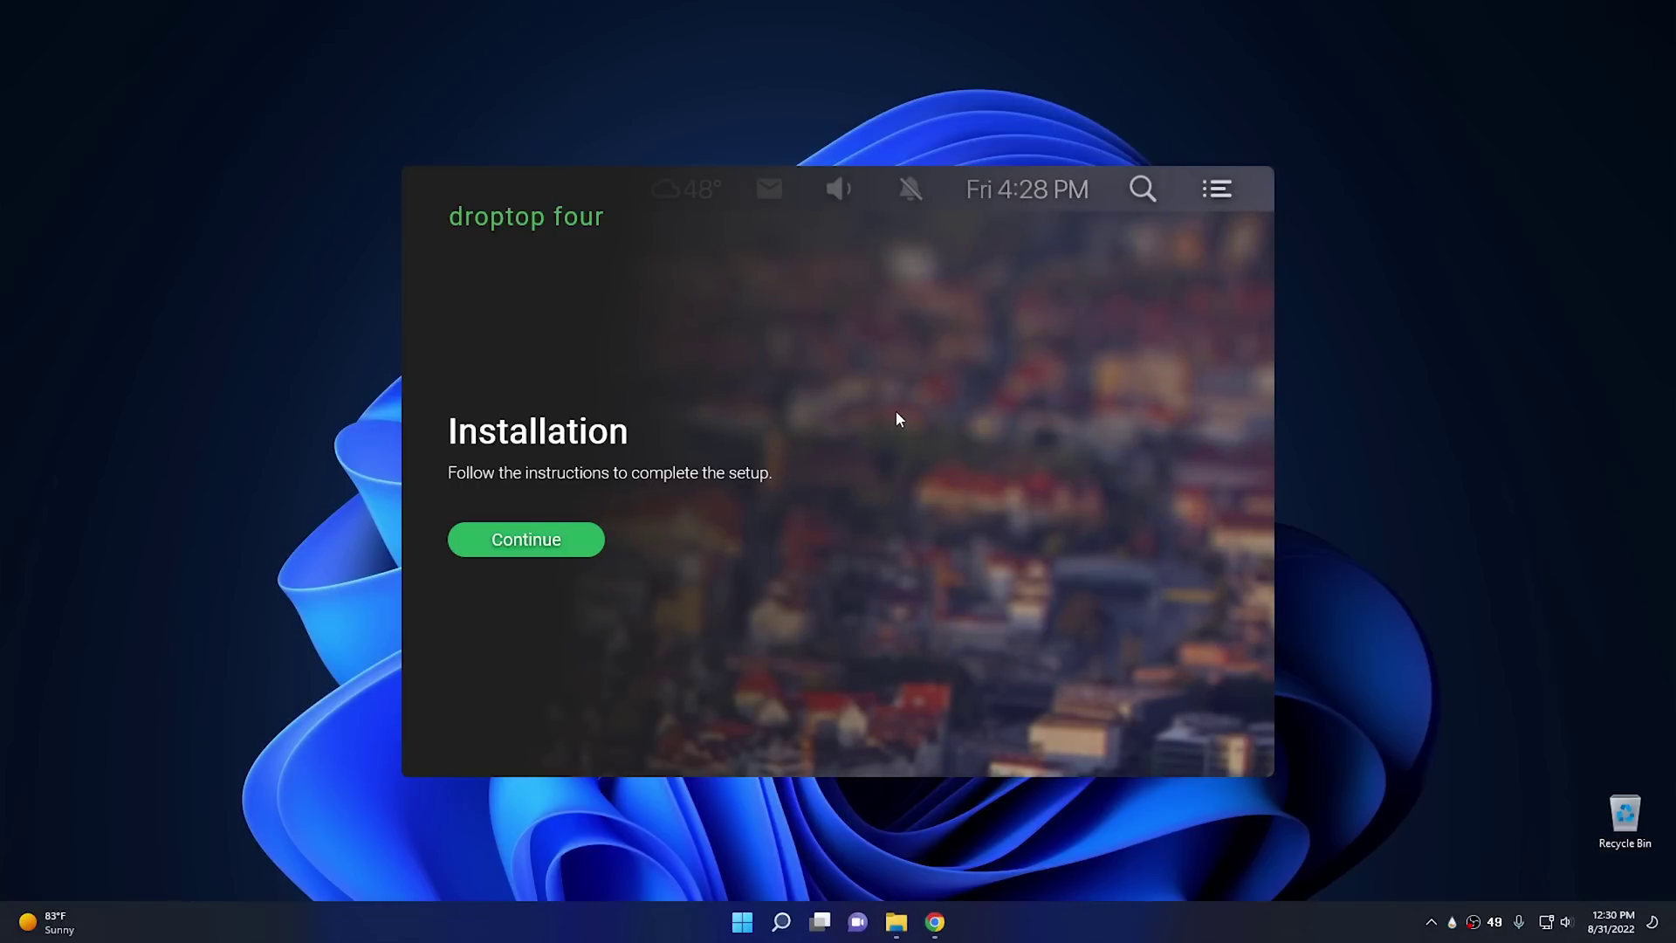
{"action": "left_click", "coordinate": [526, 552]}
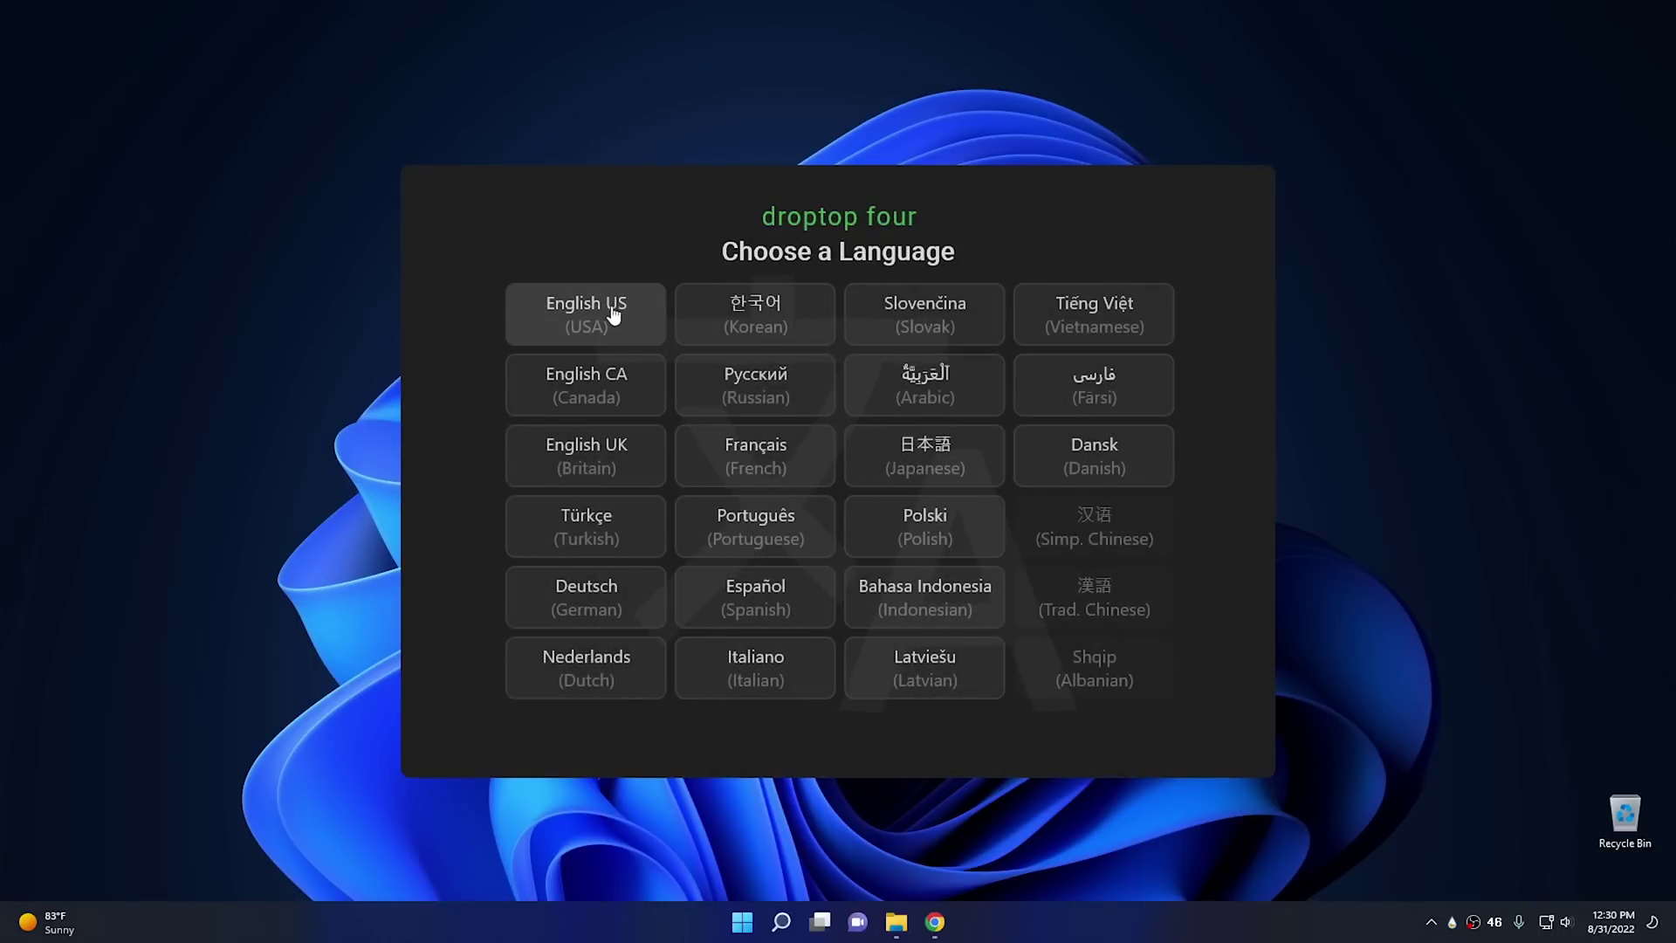
{"action": "left_click", "coordinate": [613, 315]}
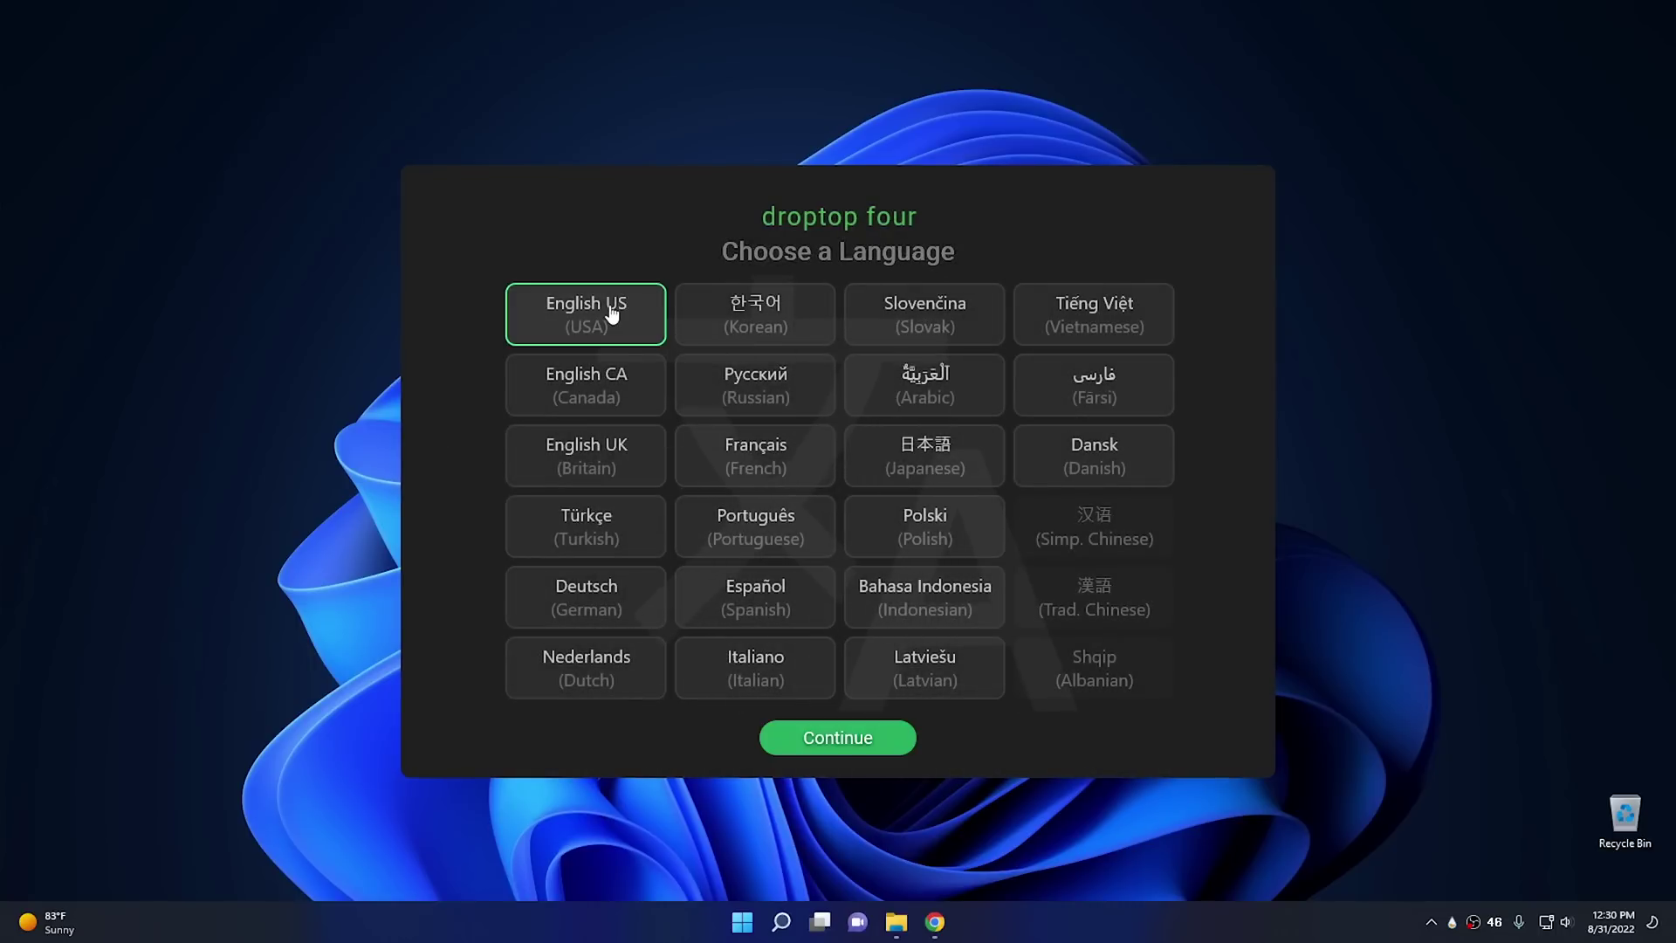
{"action": "left_click", "coordinate": [850, 743]}
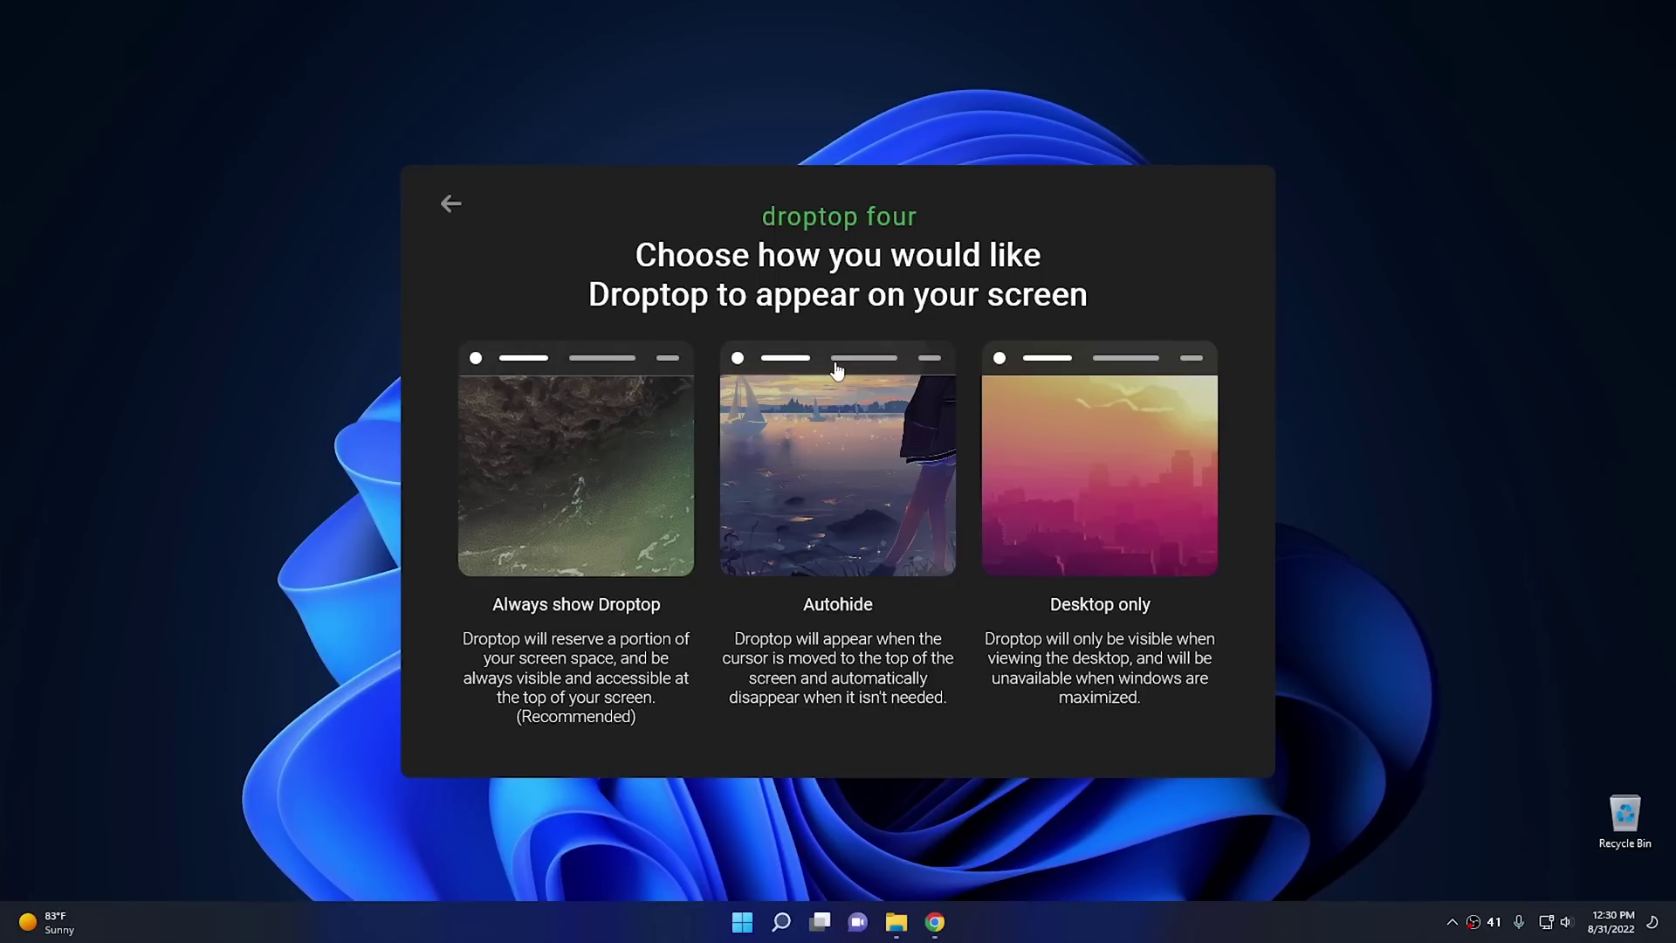
- Compare Always show Droptop and Desktop only, settle on Desktop only, and continue
{"action": "left_click", "coordinate": [1059, 476]}
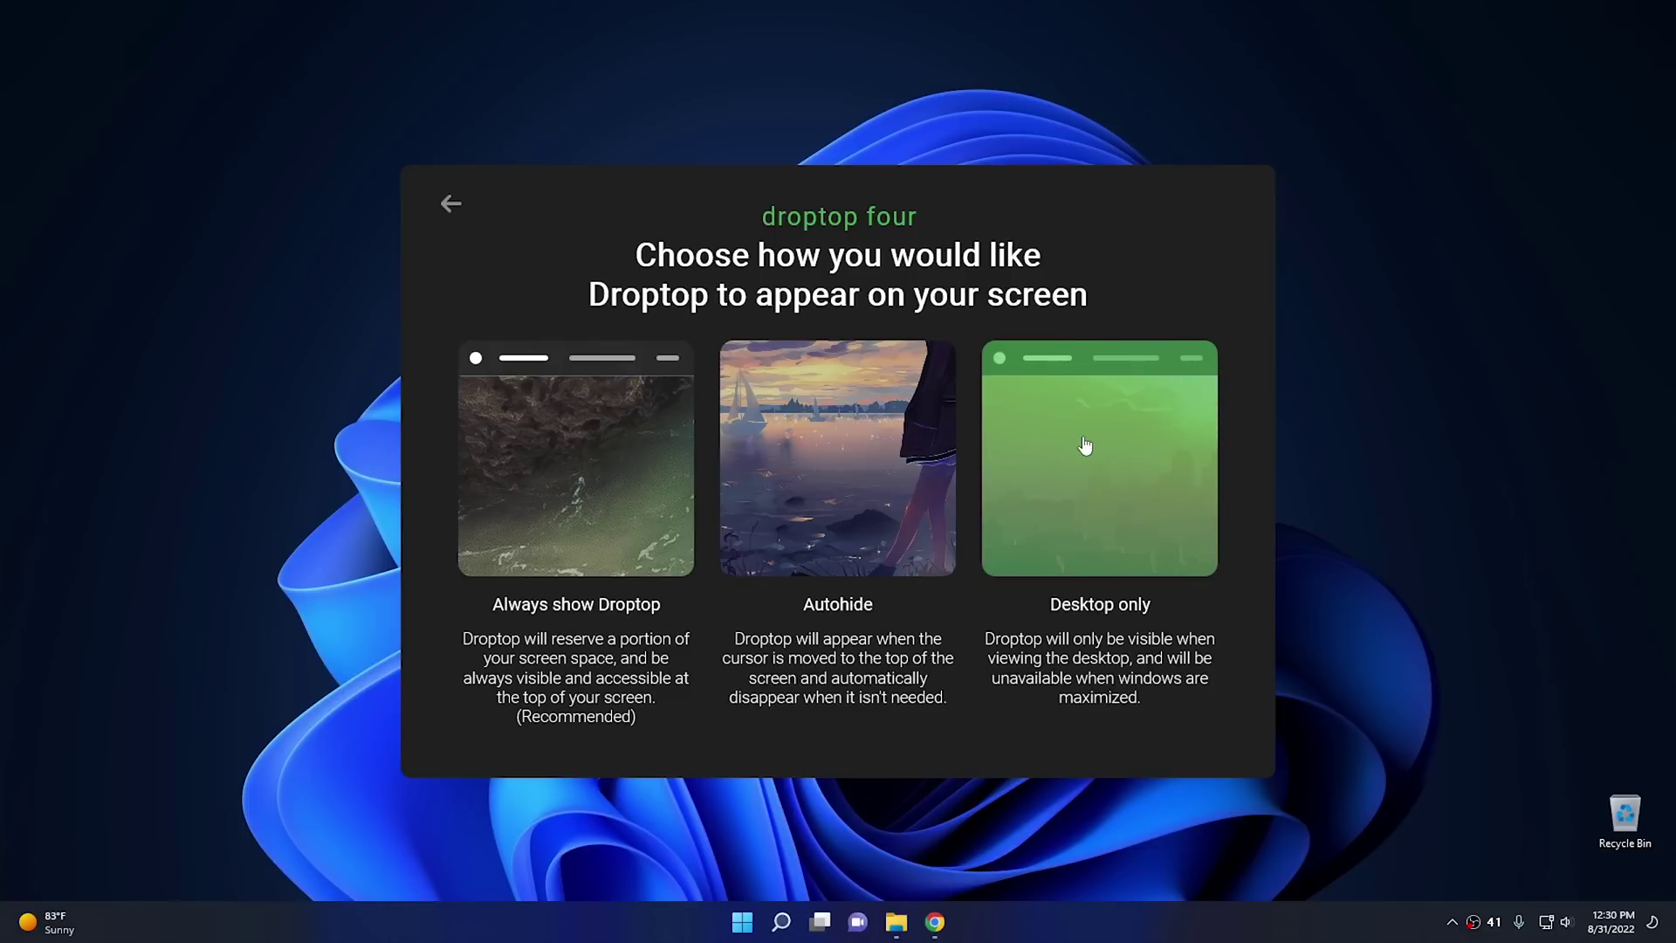
{"action": "left_click", "coordinate": [509, 457]}
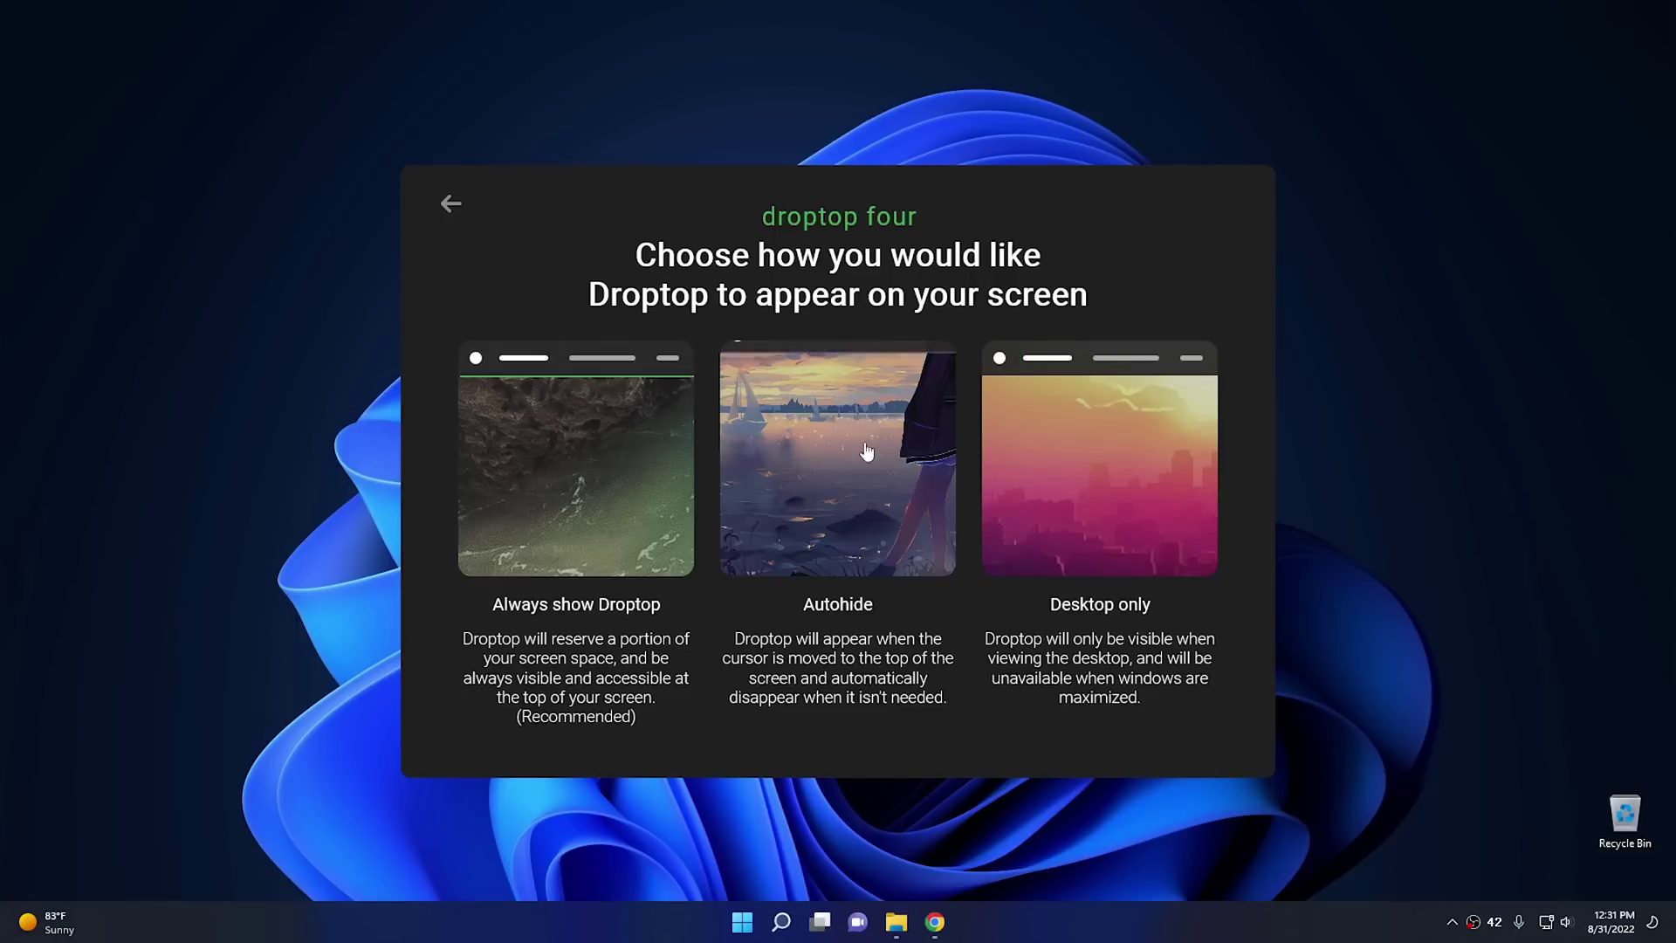
{"action": "left_click", "coordinate": [1109, 450]}
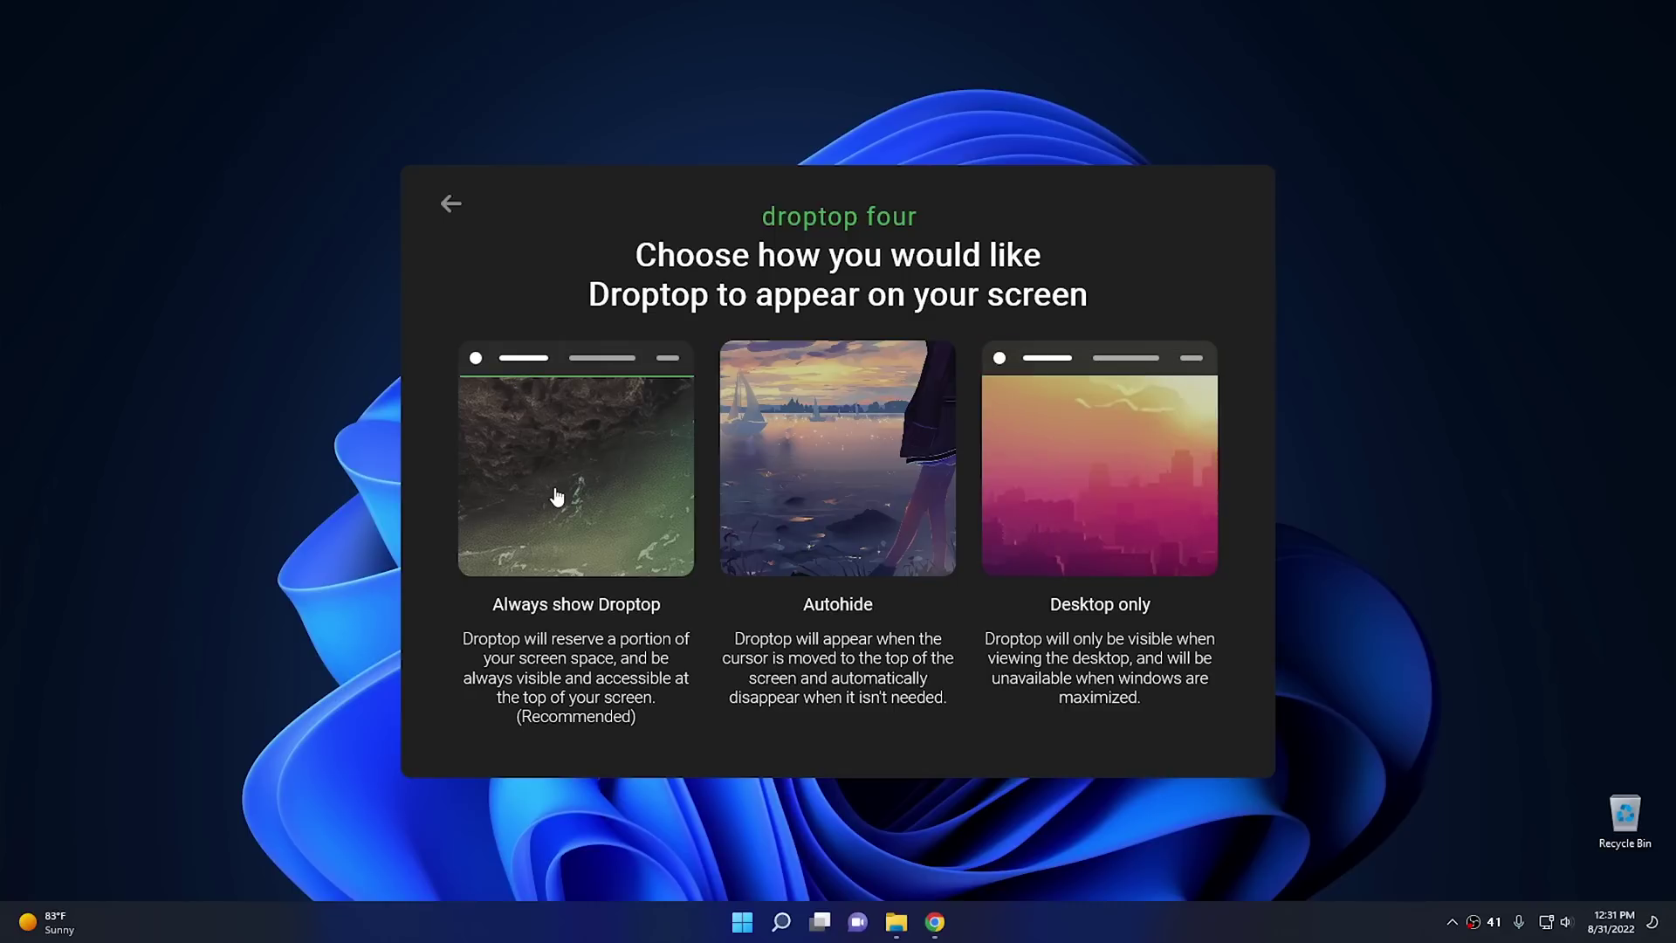
{"action": "left_click", "coordinate": [1079, 473]}
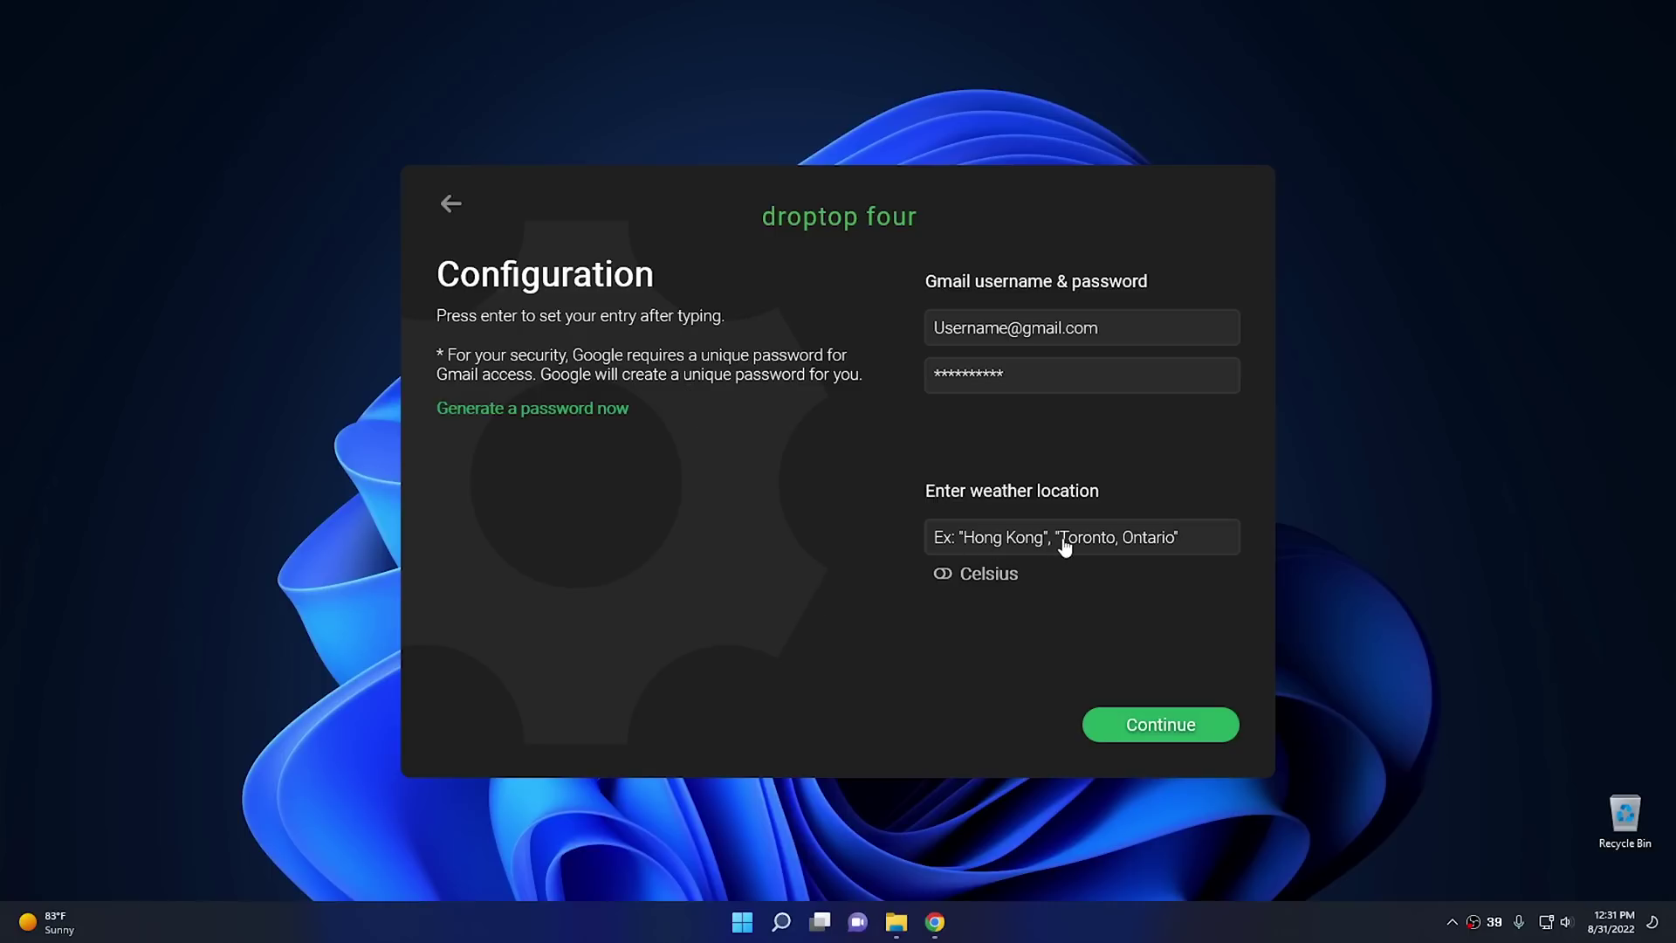
- Leave Configuration blank, then choose the rainbow apple home button and the Small bar size
{"action": "left_click", "coordinate": [1158, 737]}
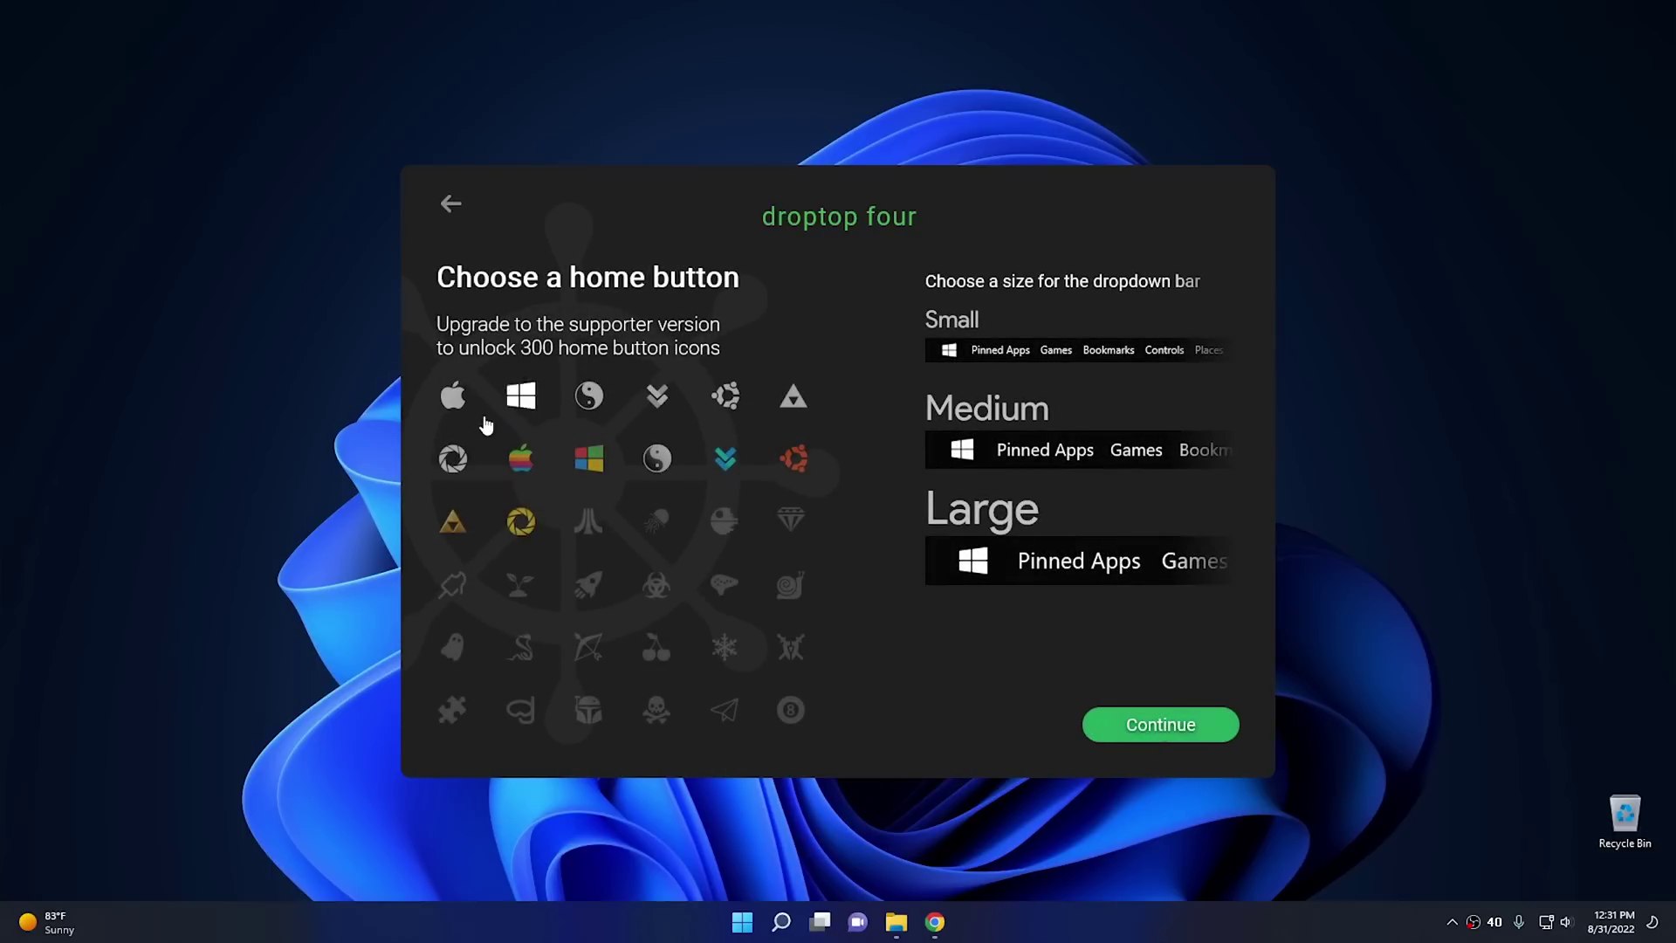
{"action": "left_click", "coordinate": [453, 400]}
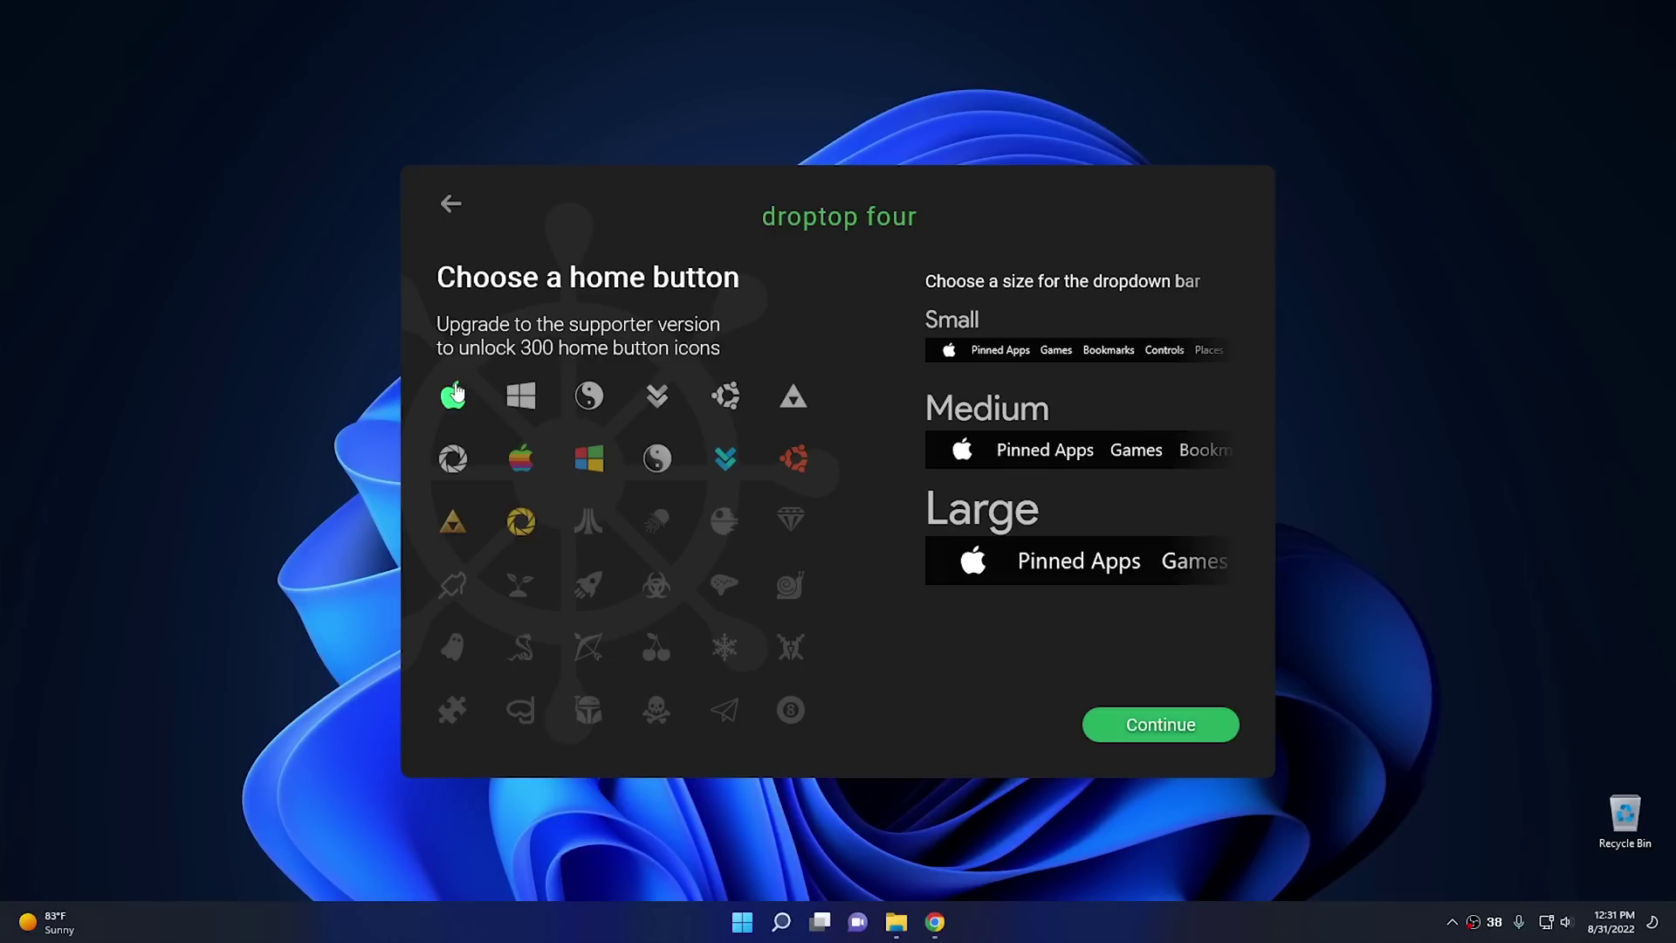
{"action": "left_click", "coordinate": [522, 467]}
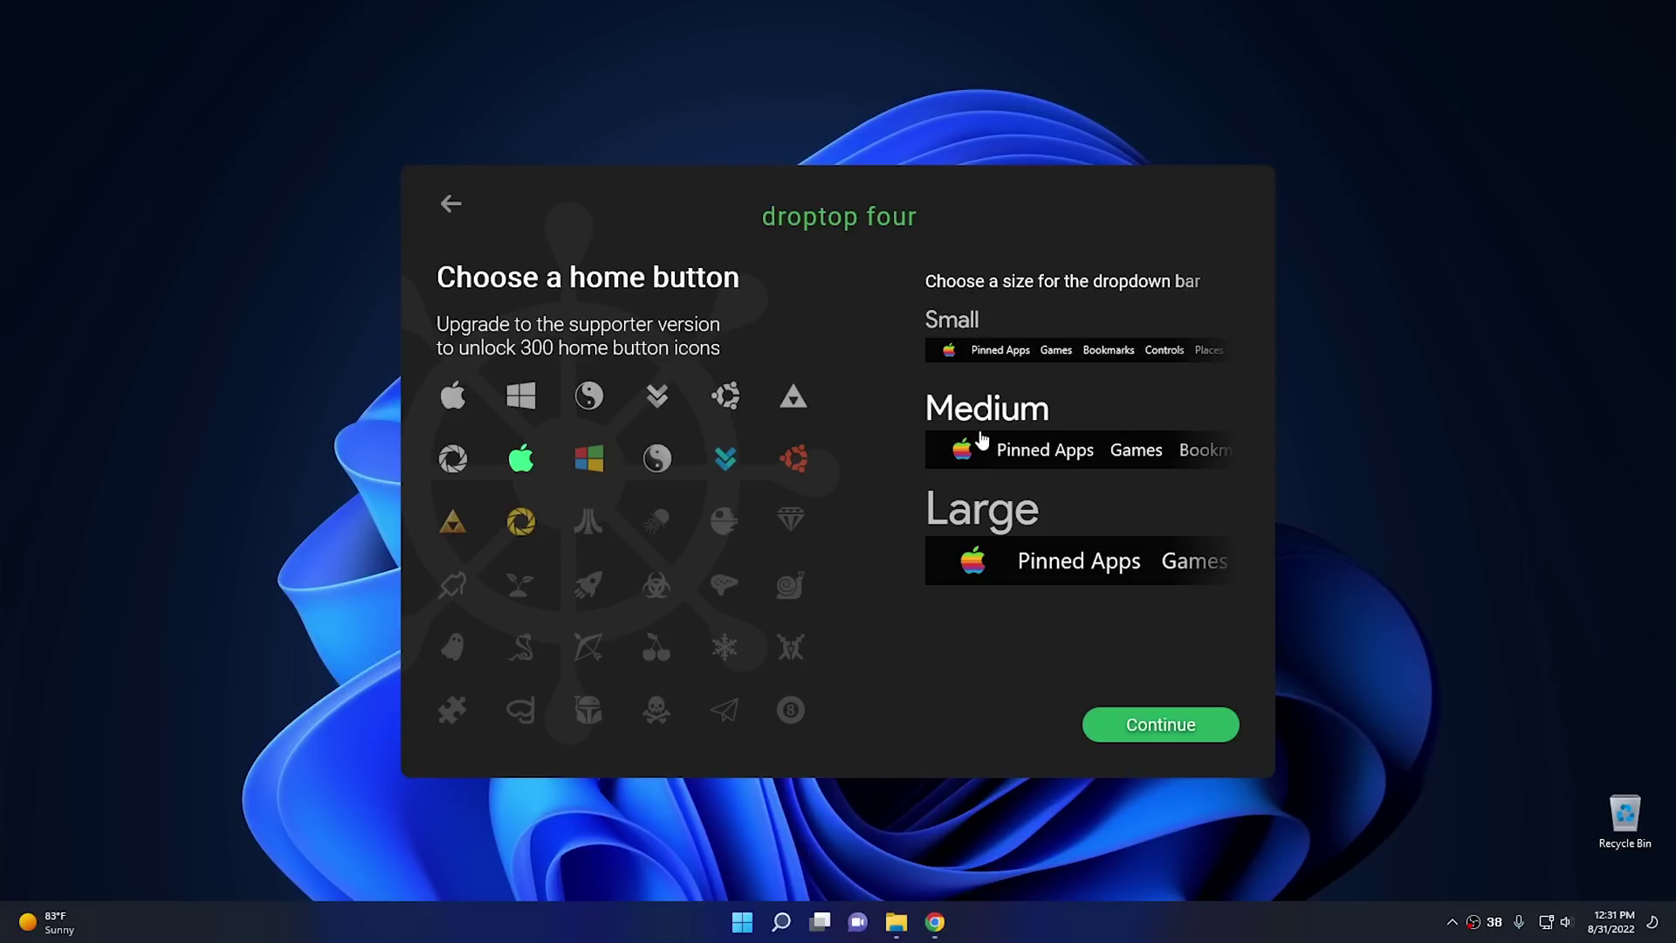
{"action": "left_click", "coordinate": [1019, 349]}
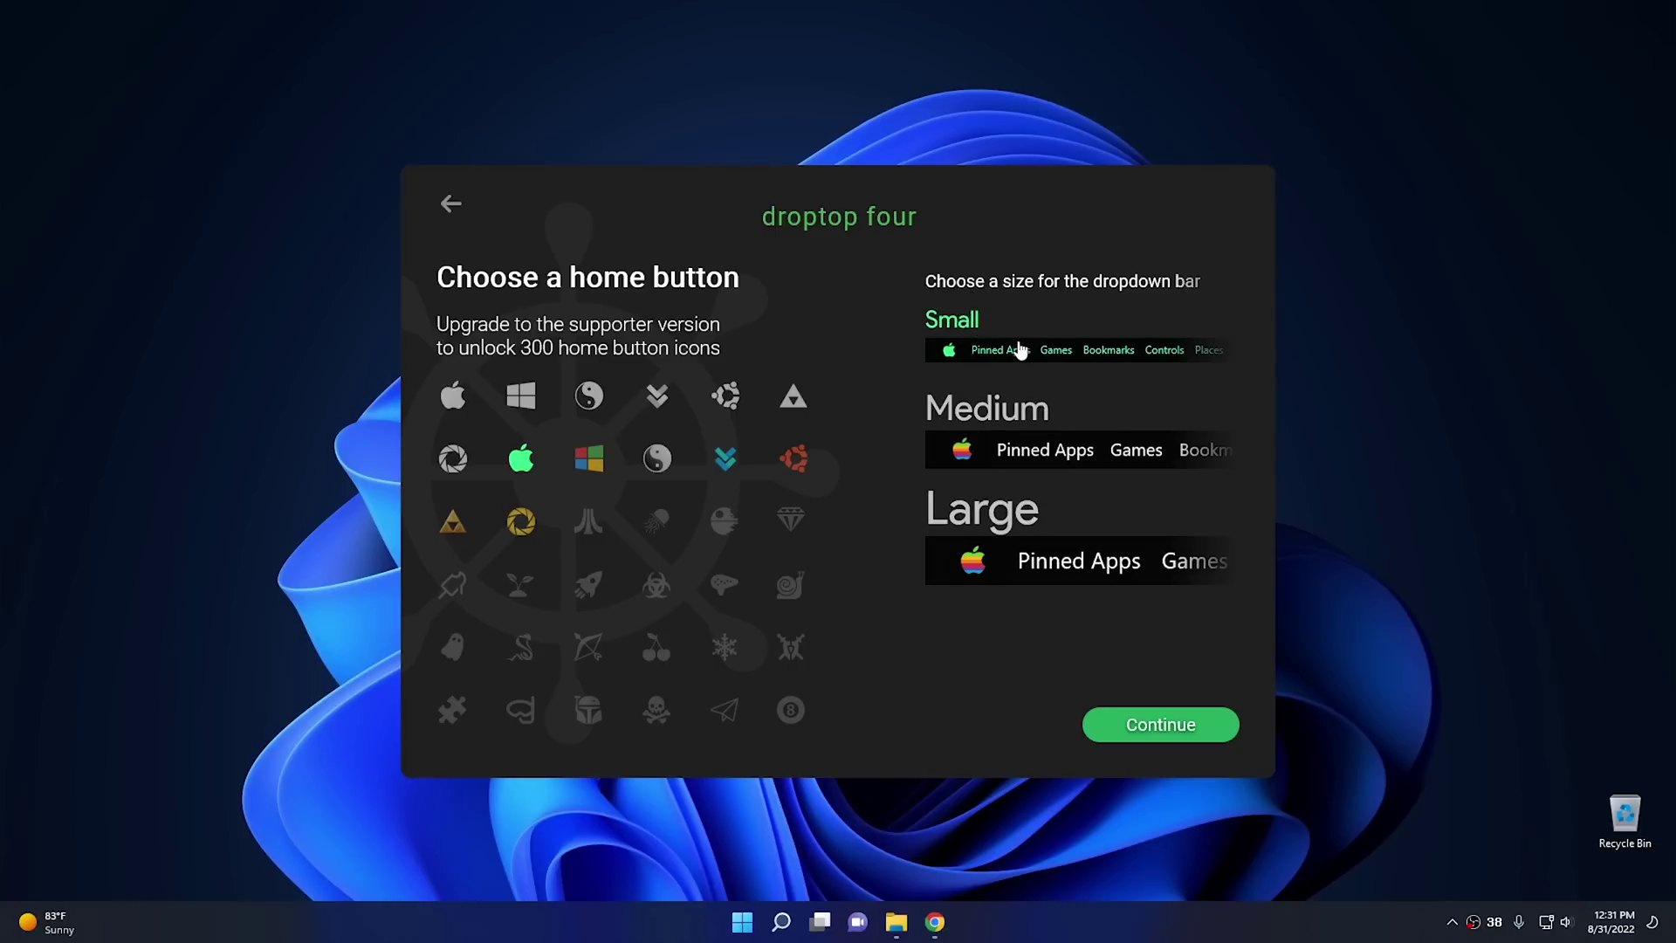
{"action": "left_click", "coordinate": [1159, 730]}
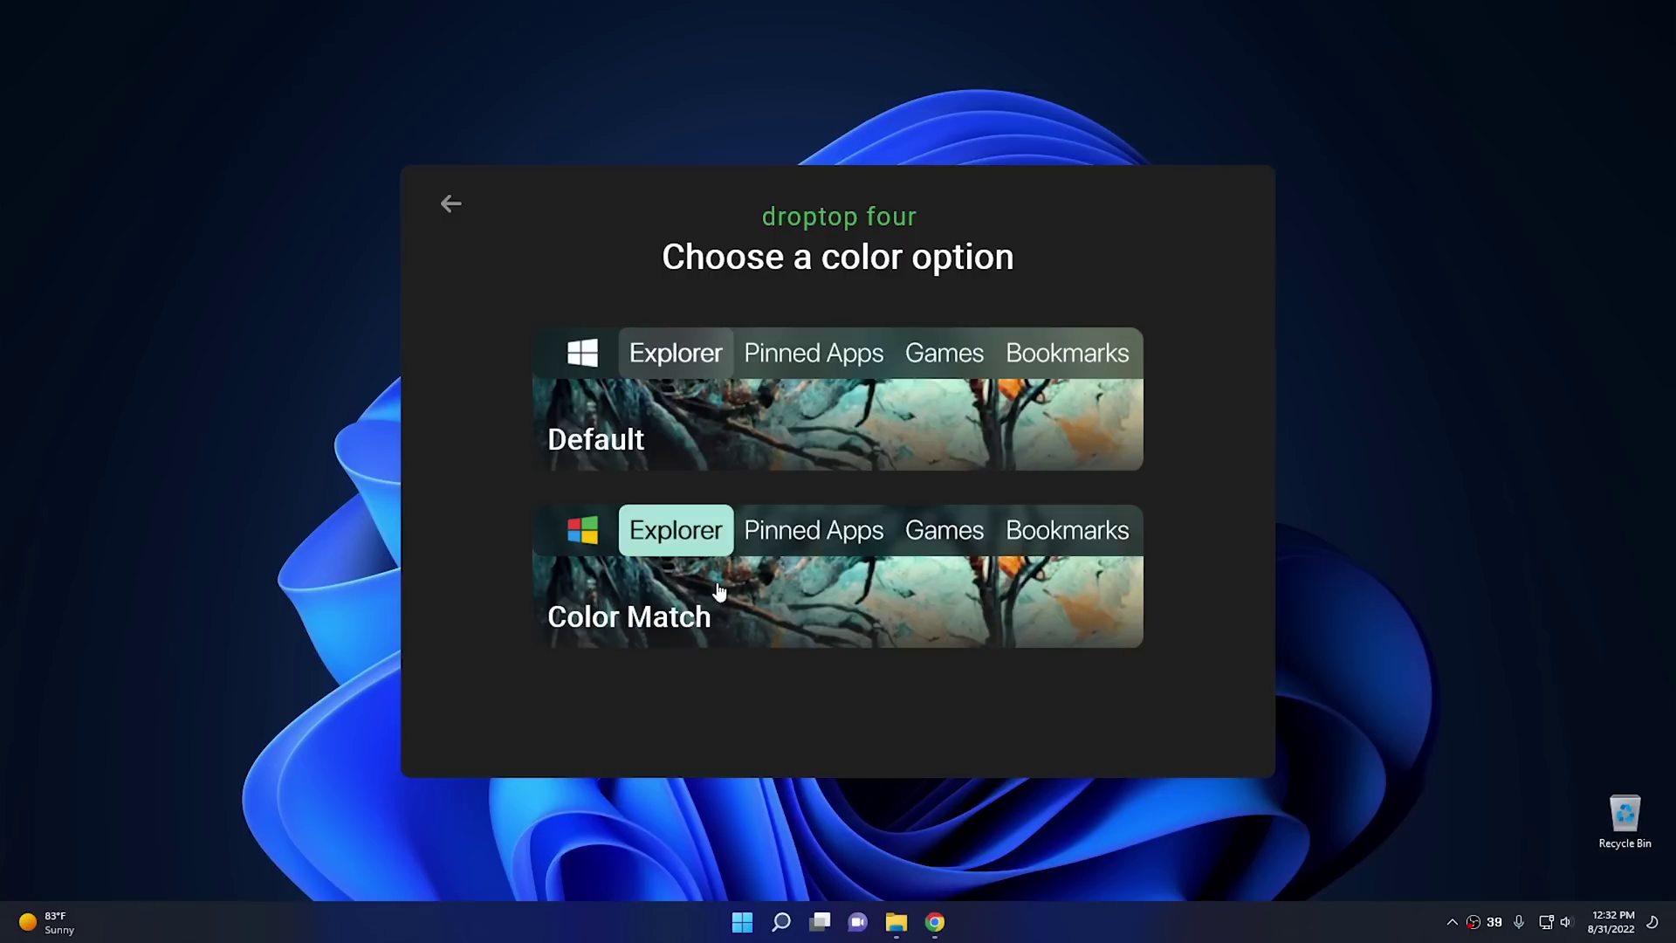
- Choose Color Match colours and decline the supporter upgrade with Maybe later
{"action": "left_click", "coordinate": [875, 582]}
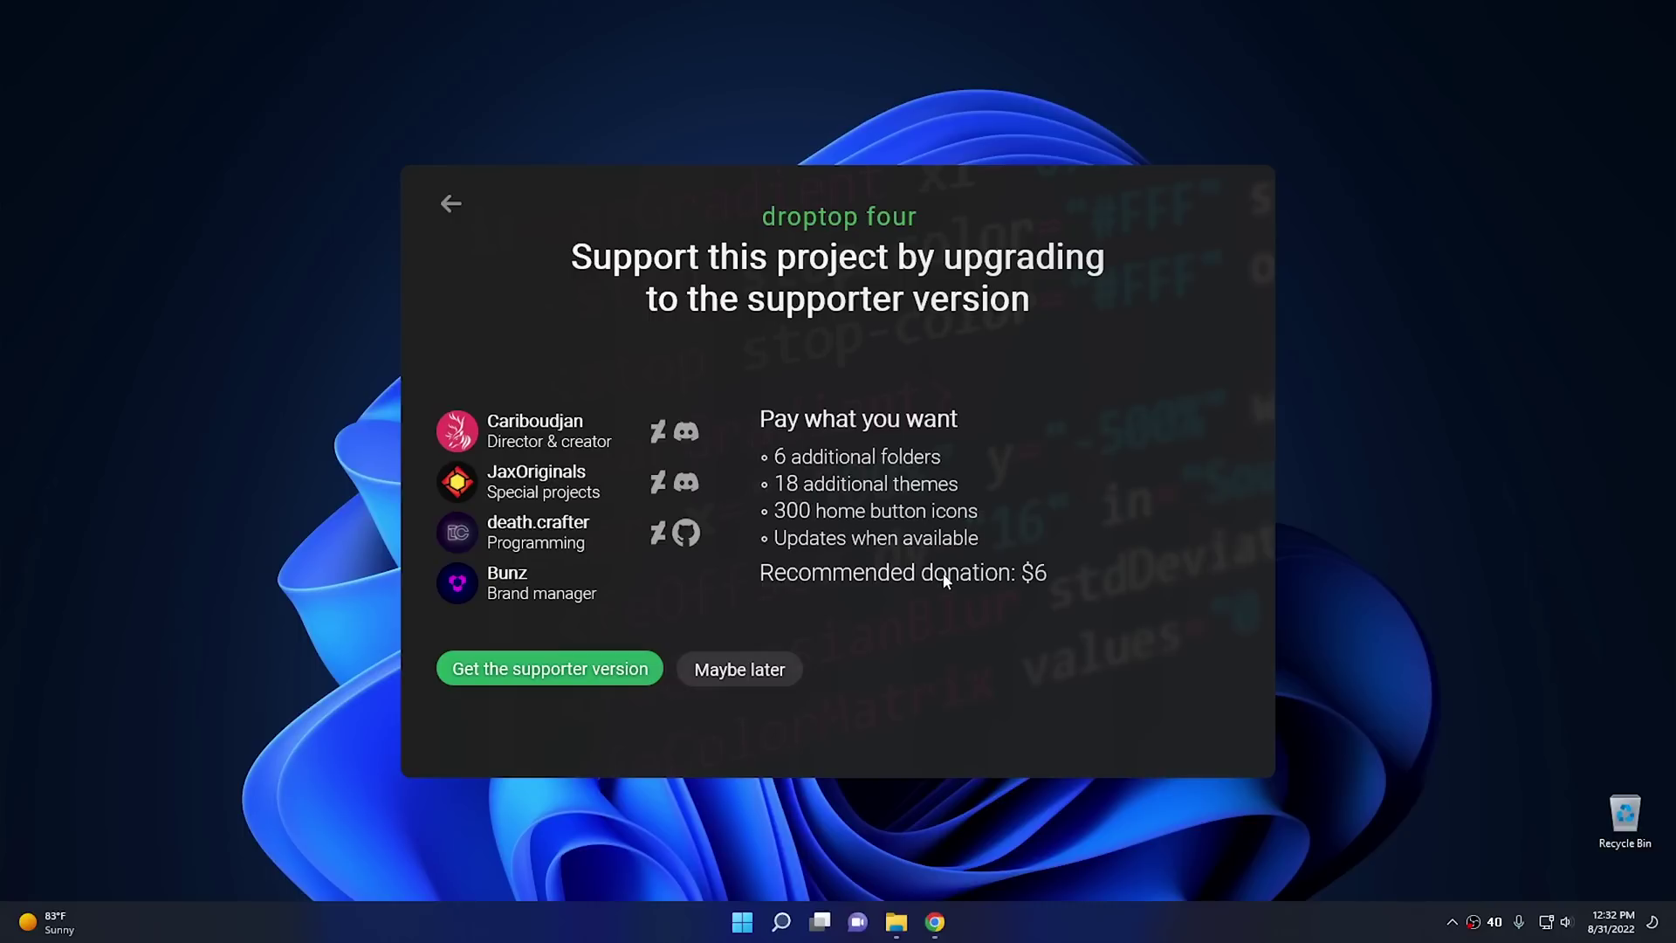
{"action": "left_click", "coordinate": [740, 677]}
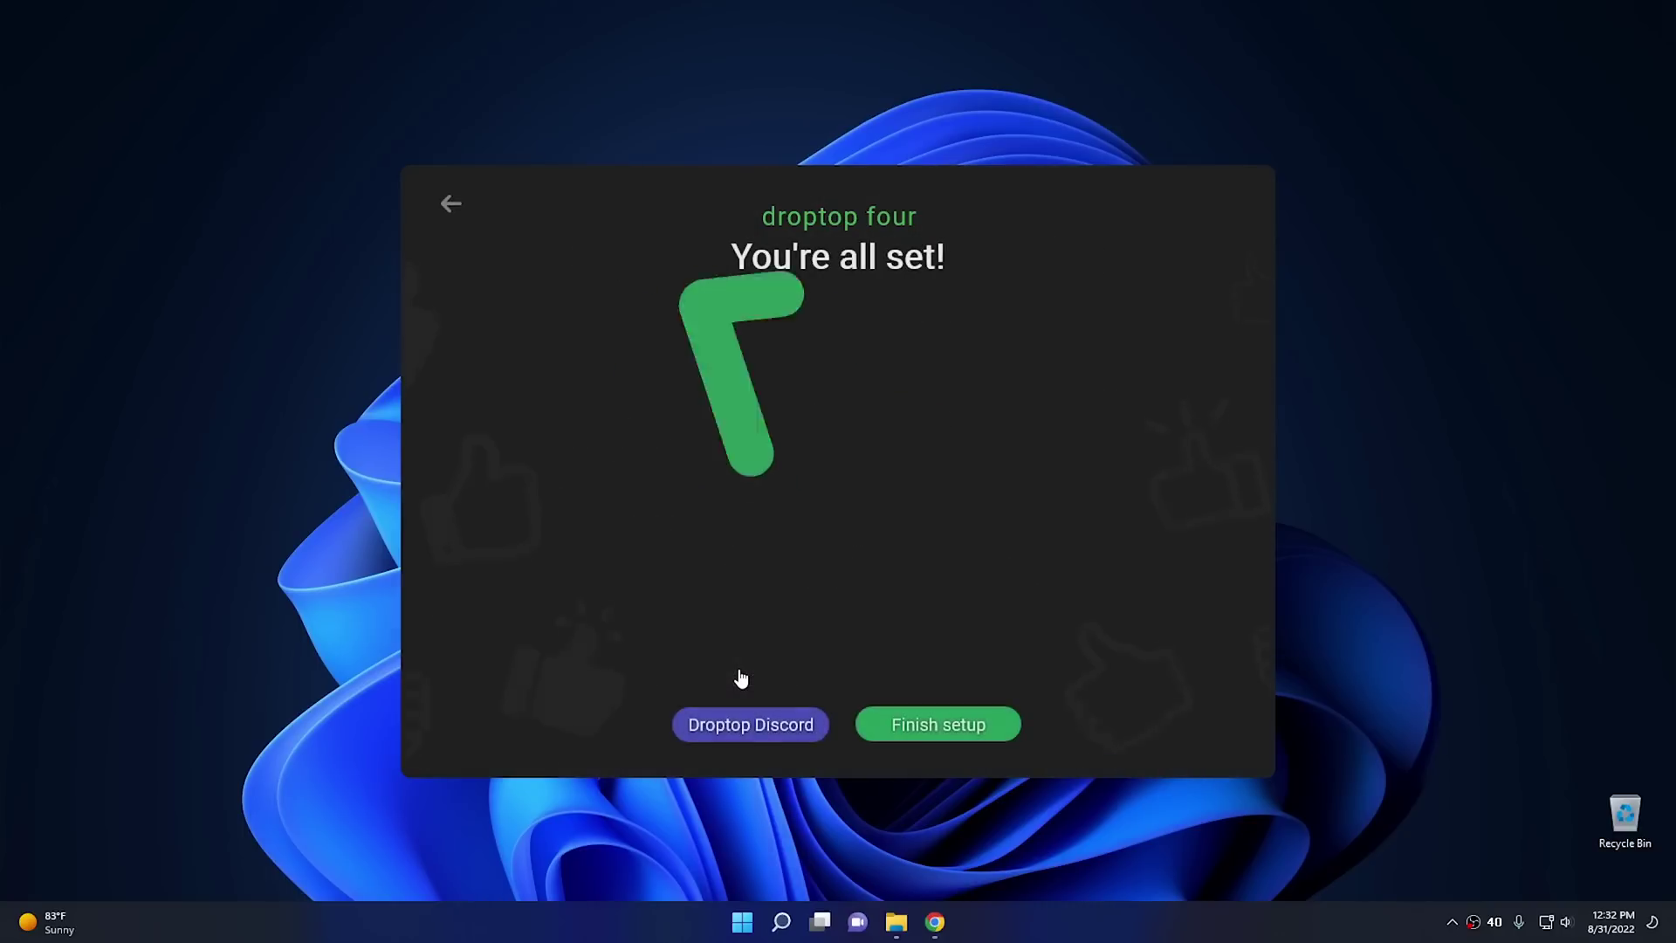
- Finish Droptop setup, allow Rainmeter through the firewall, skip the tutorial, and open the Apple menu
{"action": "left_click", "coordinate": [930, 732]}
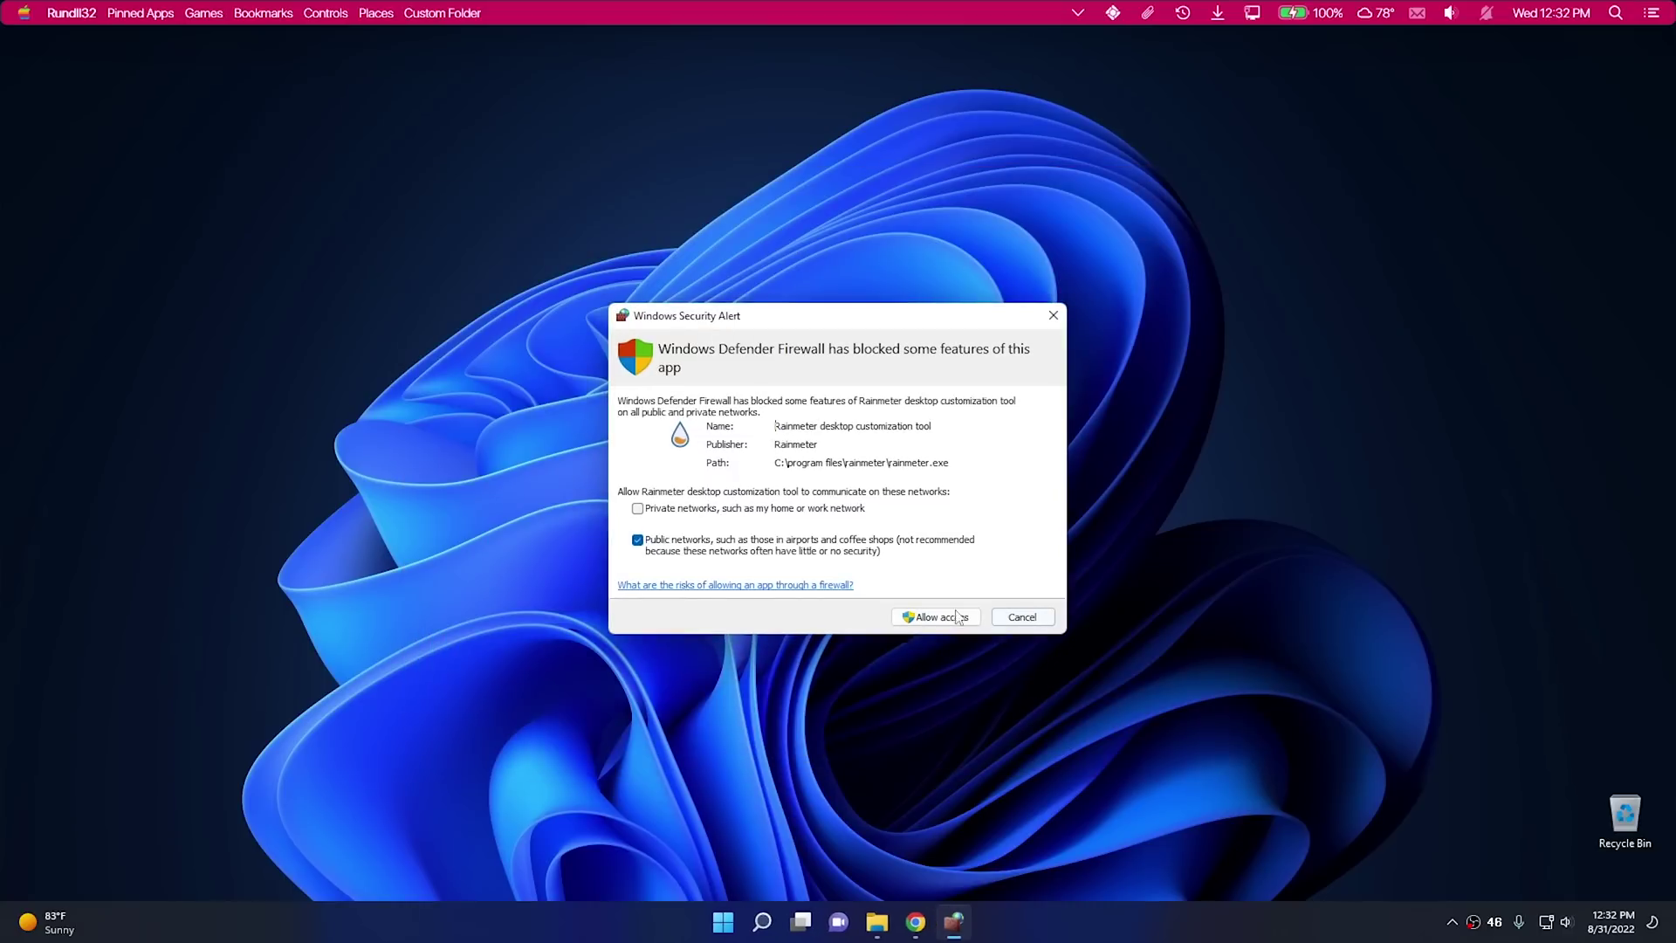
{"action": "left_click", "coordinate": [925, 617]}
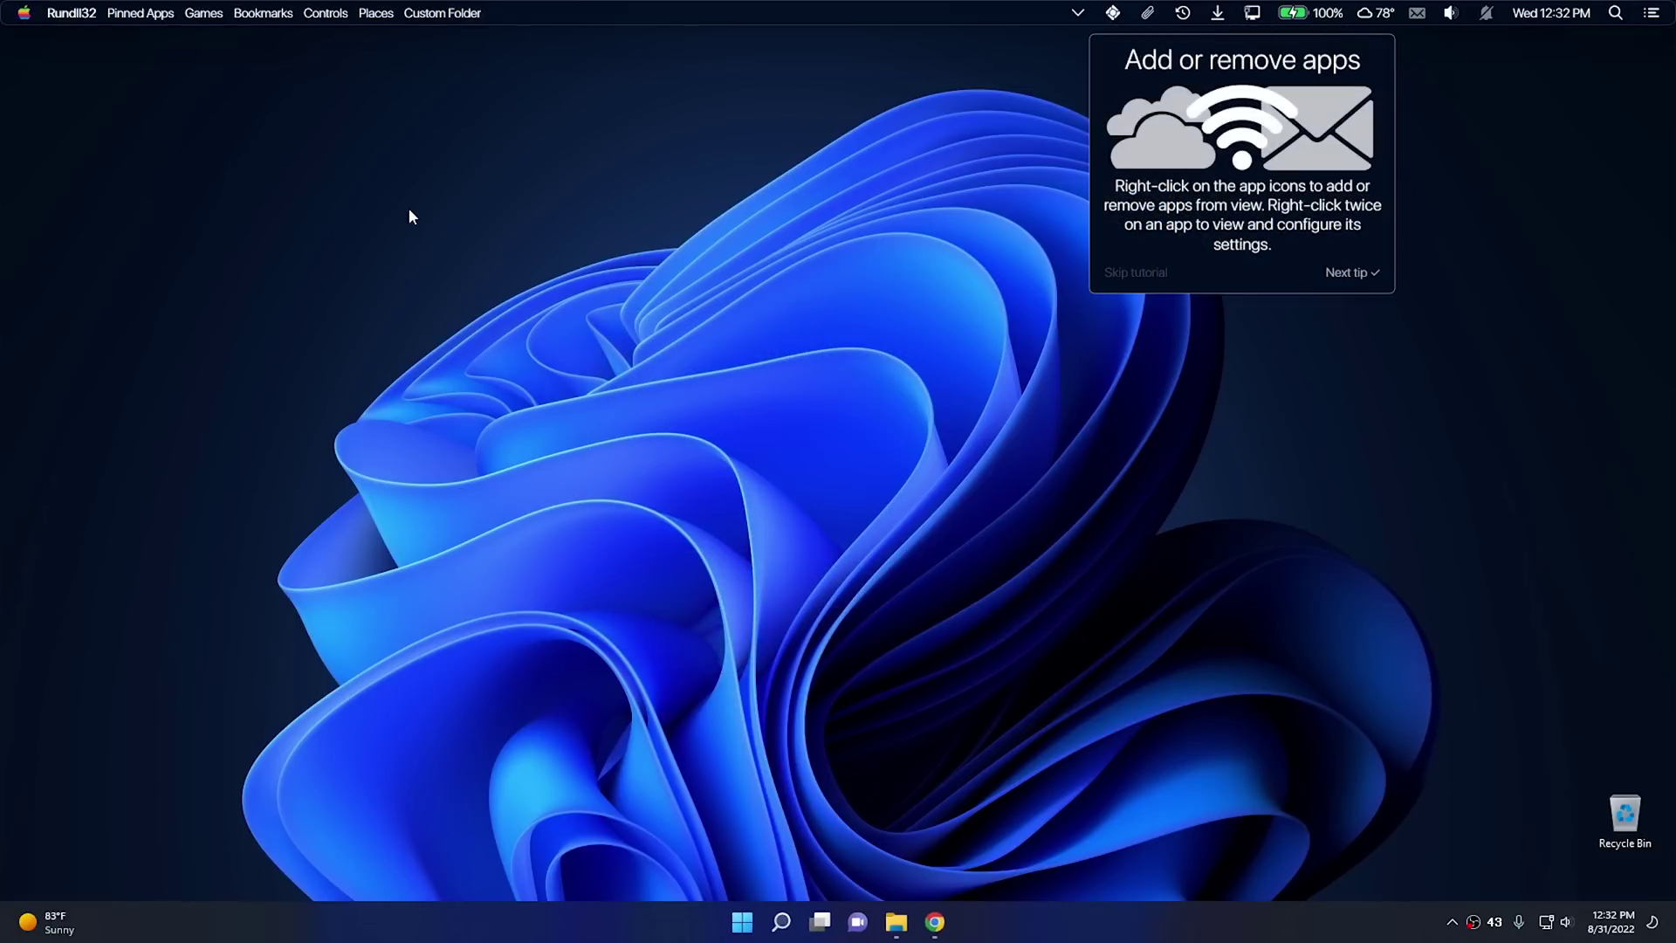
{"action": "left_click", "coordinate": [1136, 275]}
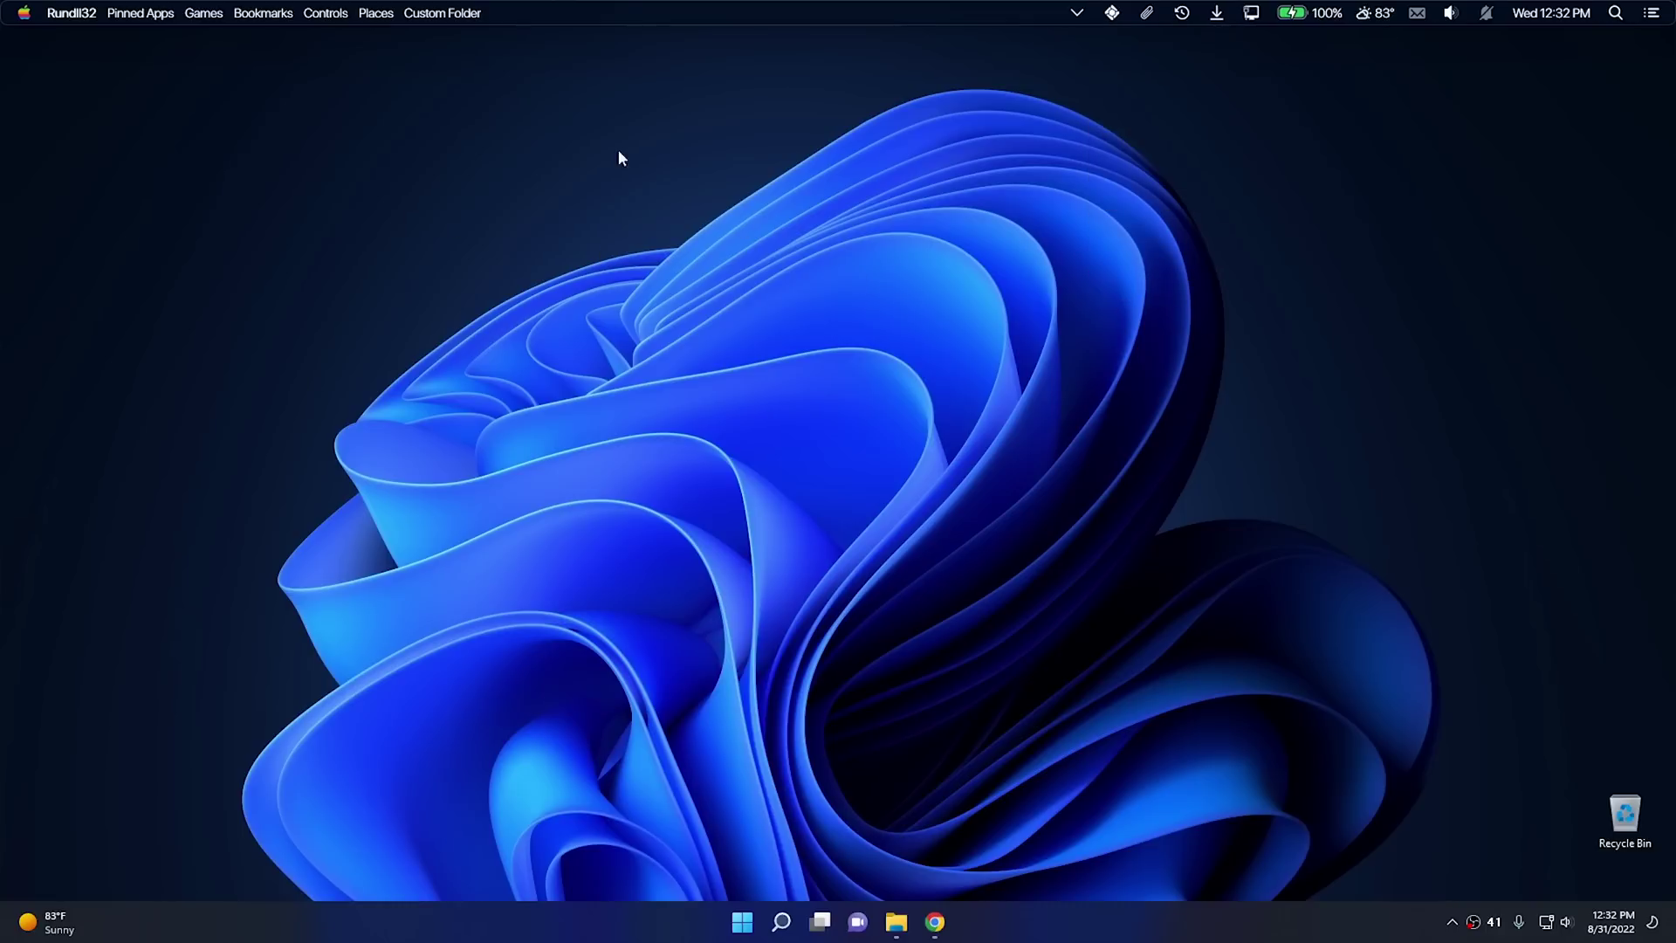
{"action": "left_click", "coordinate": [26, 15]}
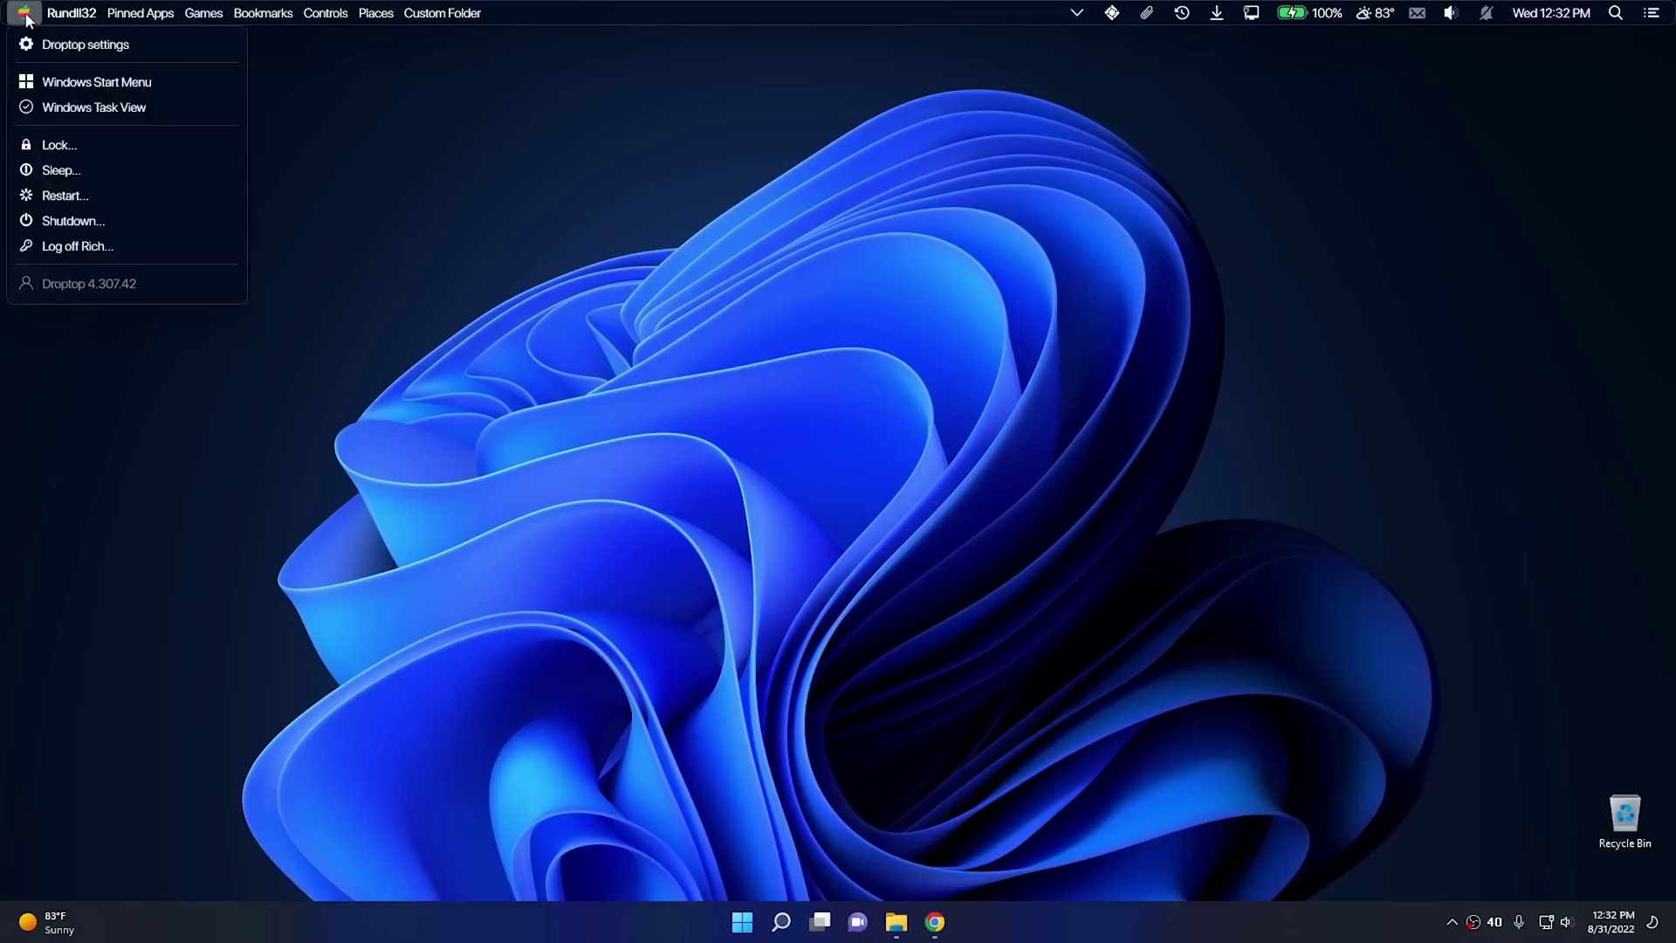
- Apply the Big Sur theme from Droptop settings > Themes
{"action": "left_click", "coordinate": [70, 50]}
{"action": "mouse_move", "coordinate": [232, 87]}
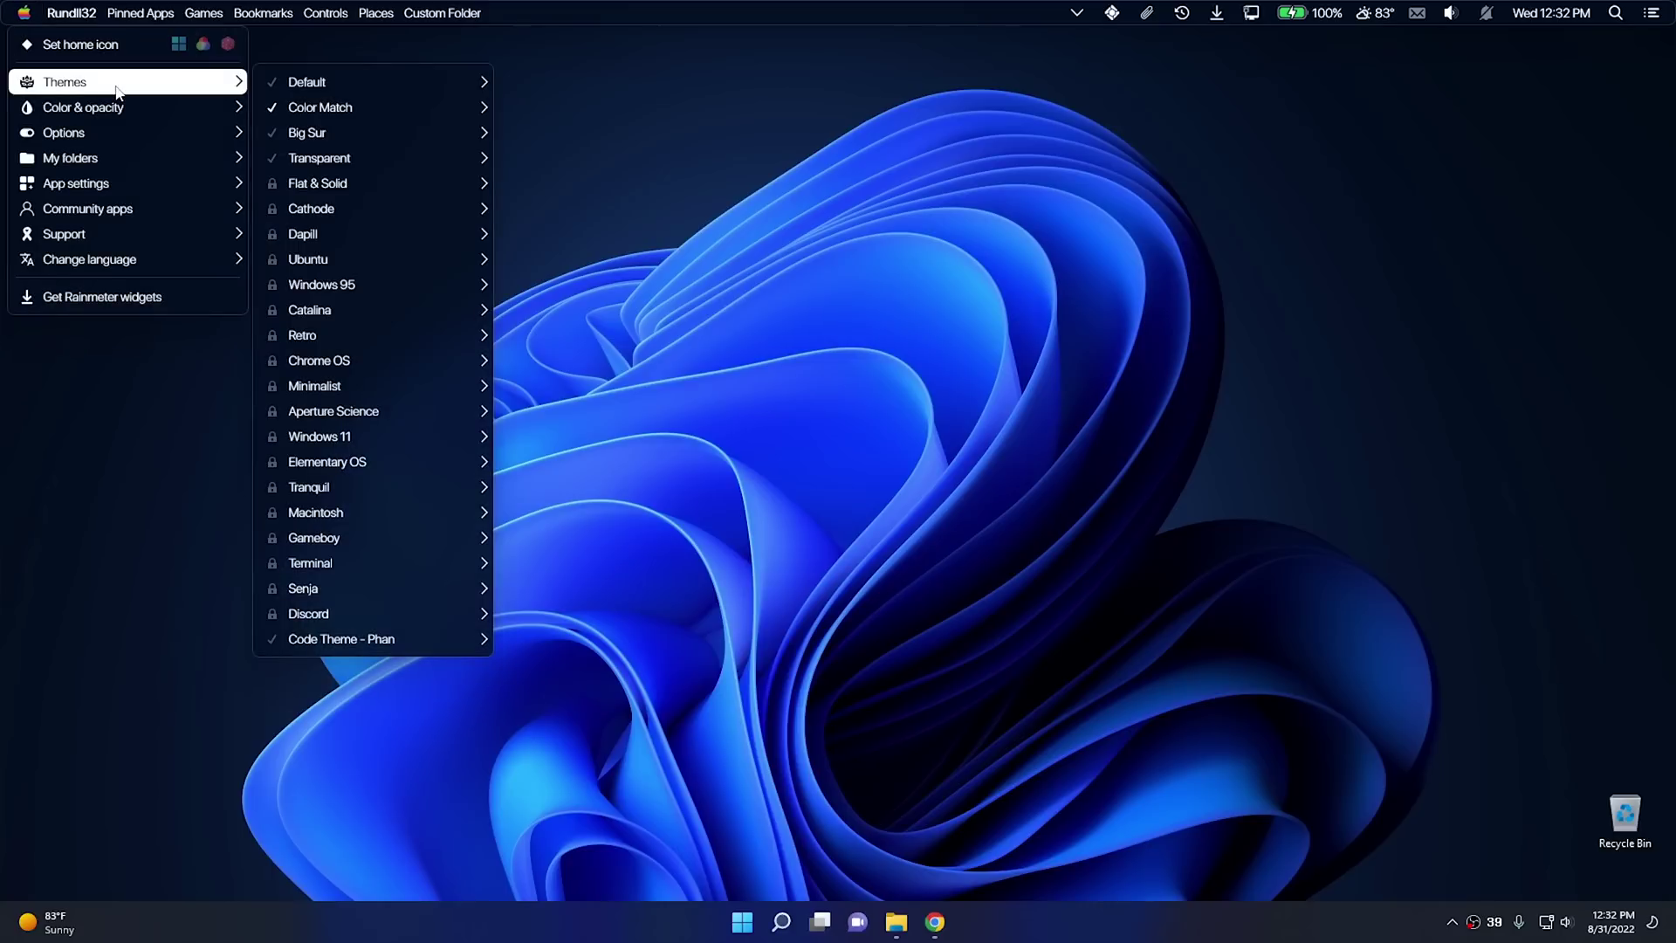
{"action": "mouse_move", "coordinate": [359, 139]}
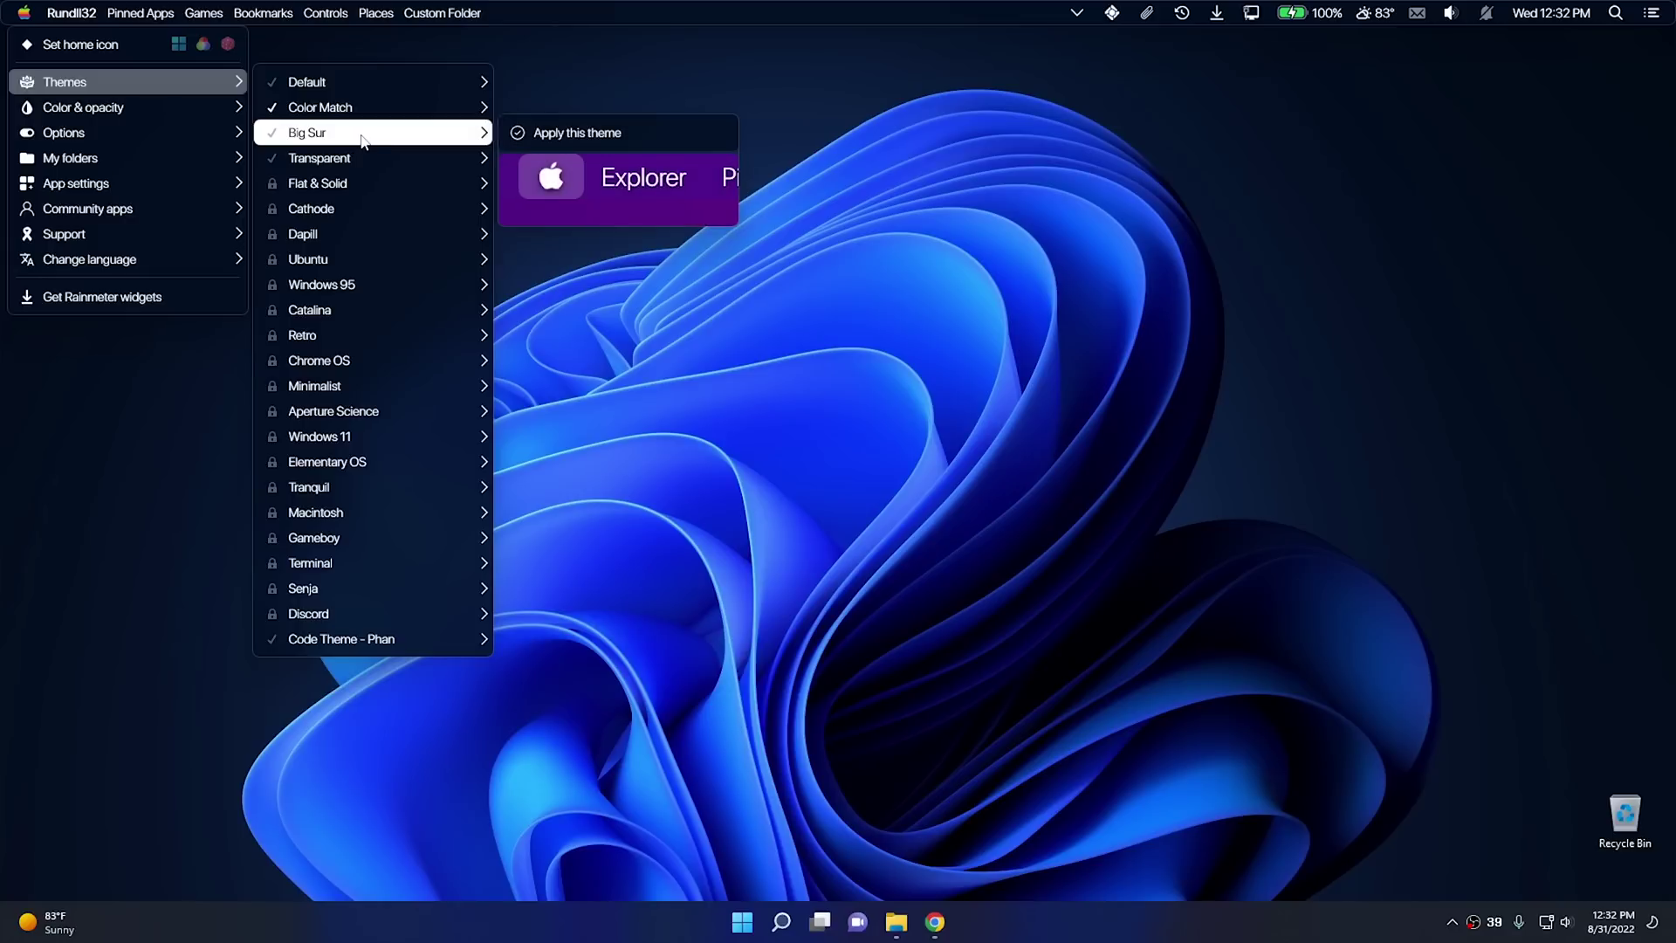
{"action": "left_click", "coordinate": [578, 135]}
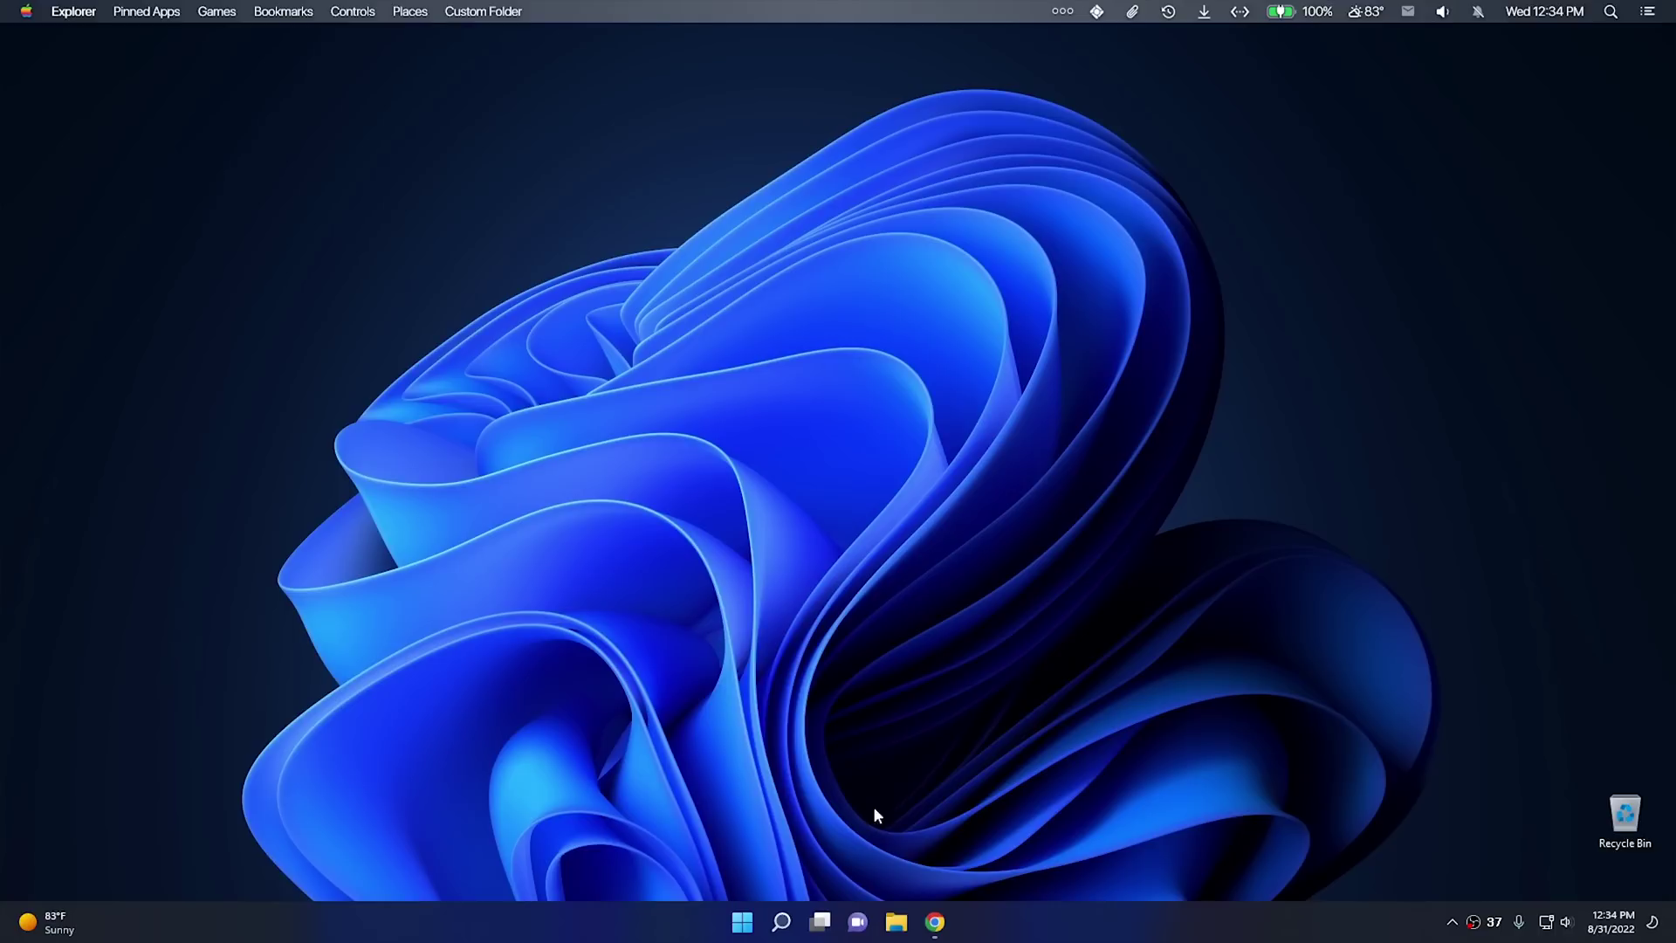
- Open the TaskbarXI 1.0.4.0 release page on GitHub in Chrome
{"action": "left_click", "coordinate": [935, 923]}
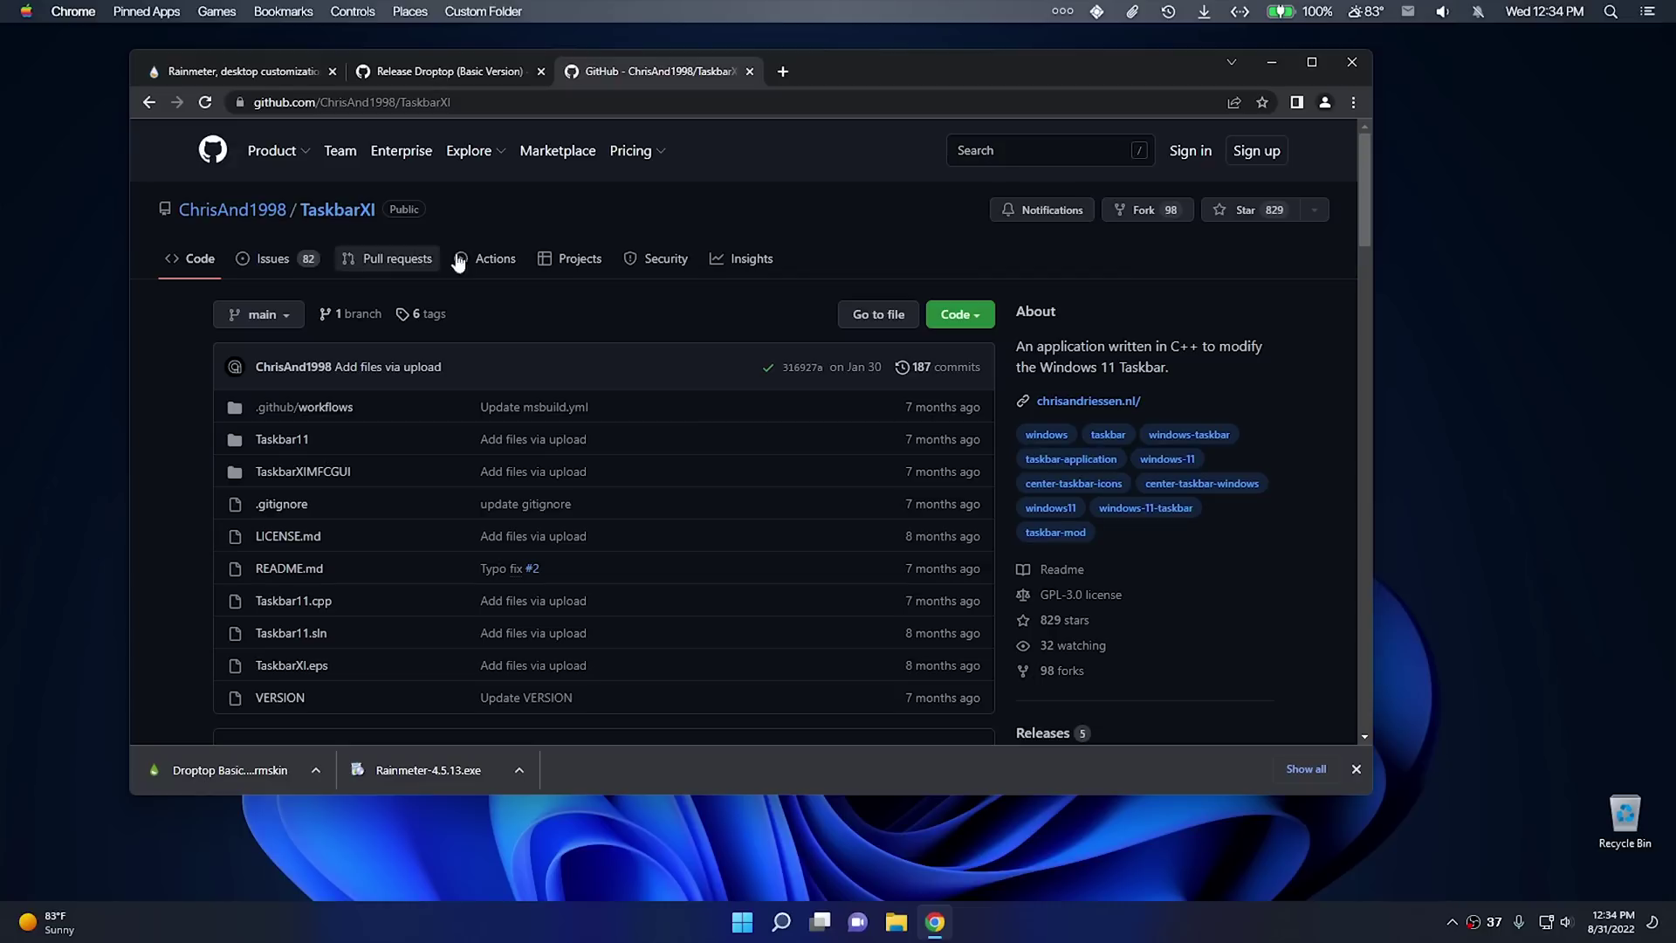
{"action": "scroll", "coordinate": [722, 347], "scroll_direction": "down", "scroll_amount": 3}
{"action": "scroll", "coordinate": [721, 348], "scroll_direction": "down", "scroll_amount": 1}
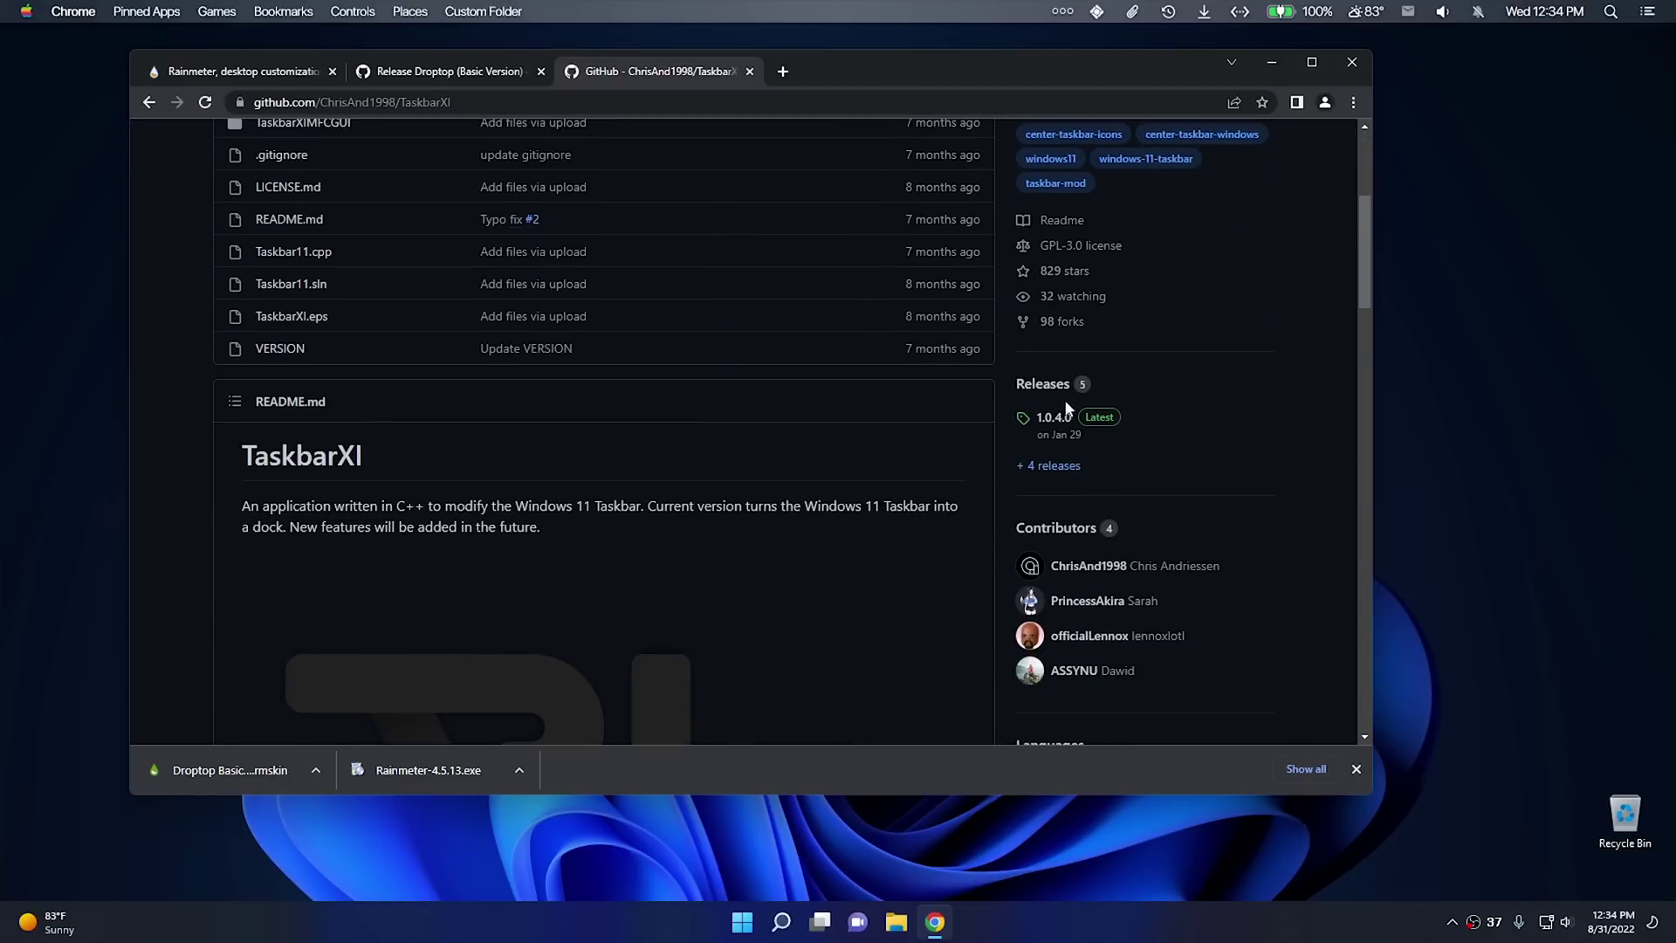
{"action": "left_click", "coordinate": [1101, 419]}
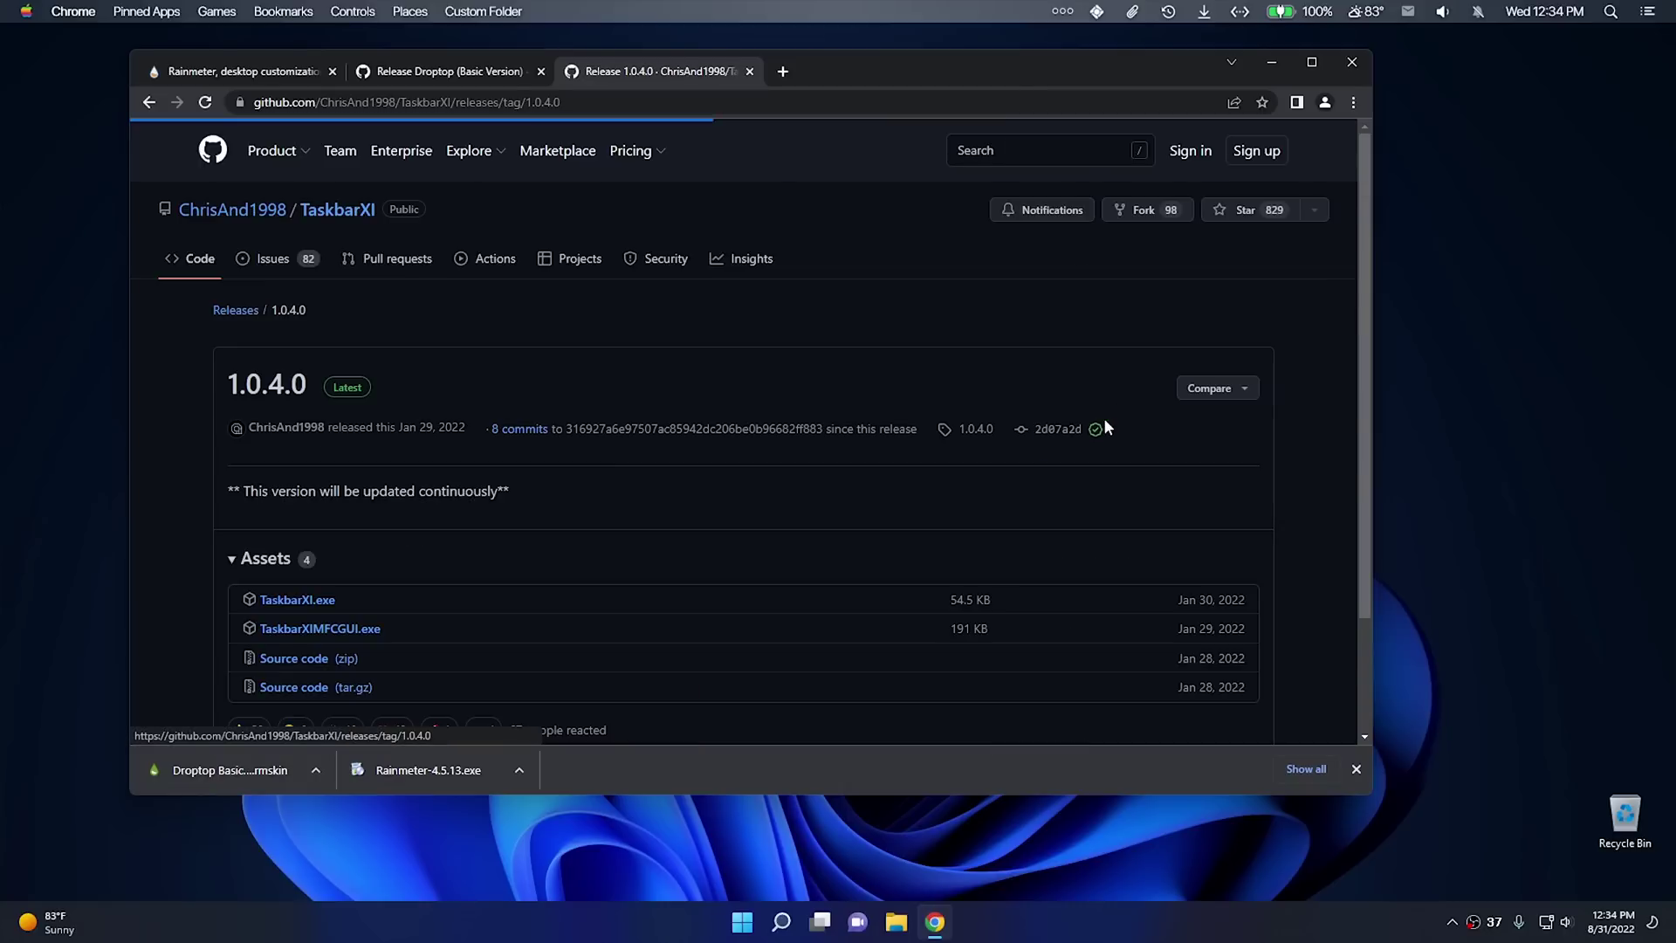
- Download TaskbarXI.exe and TaskbarXIMFCGUI.exe from the release assets
{"action": "scroll", "coordinate": [589, 483], "scroll_direction": "down", "scroll_amount": 1}
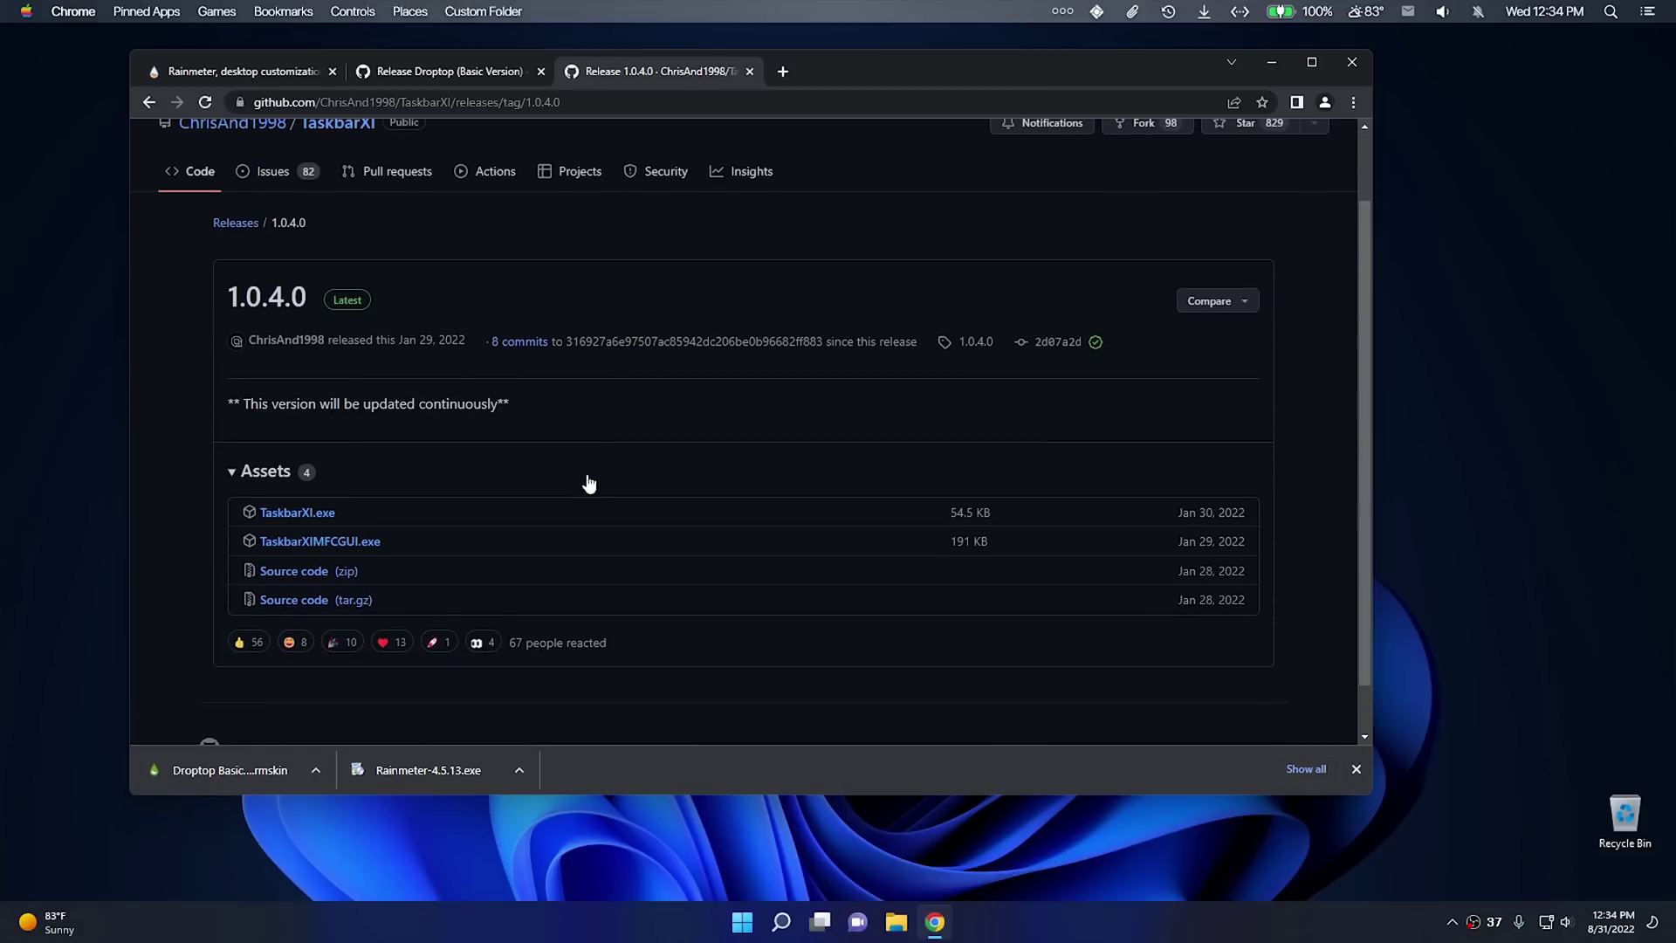
{"action": "left_click", "coordinate": [298, 515]}
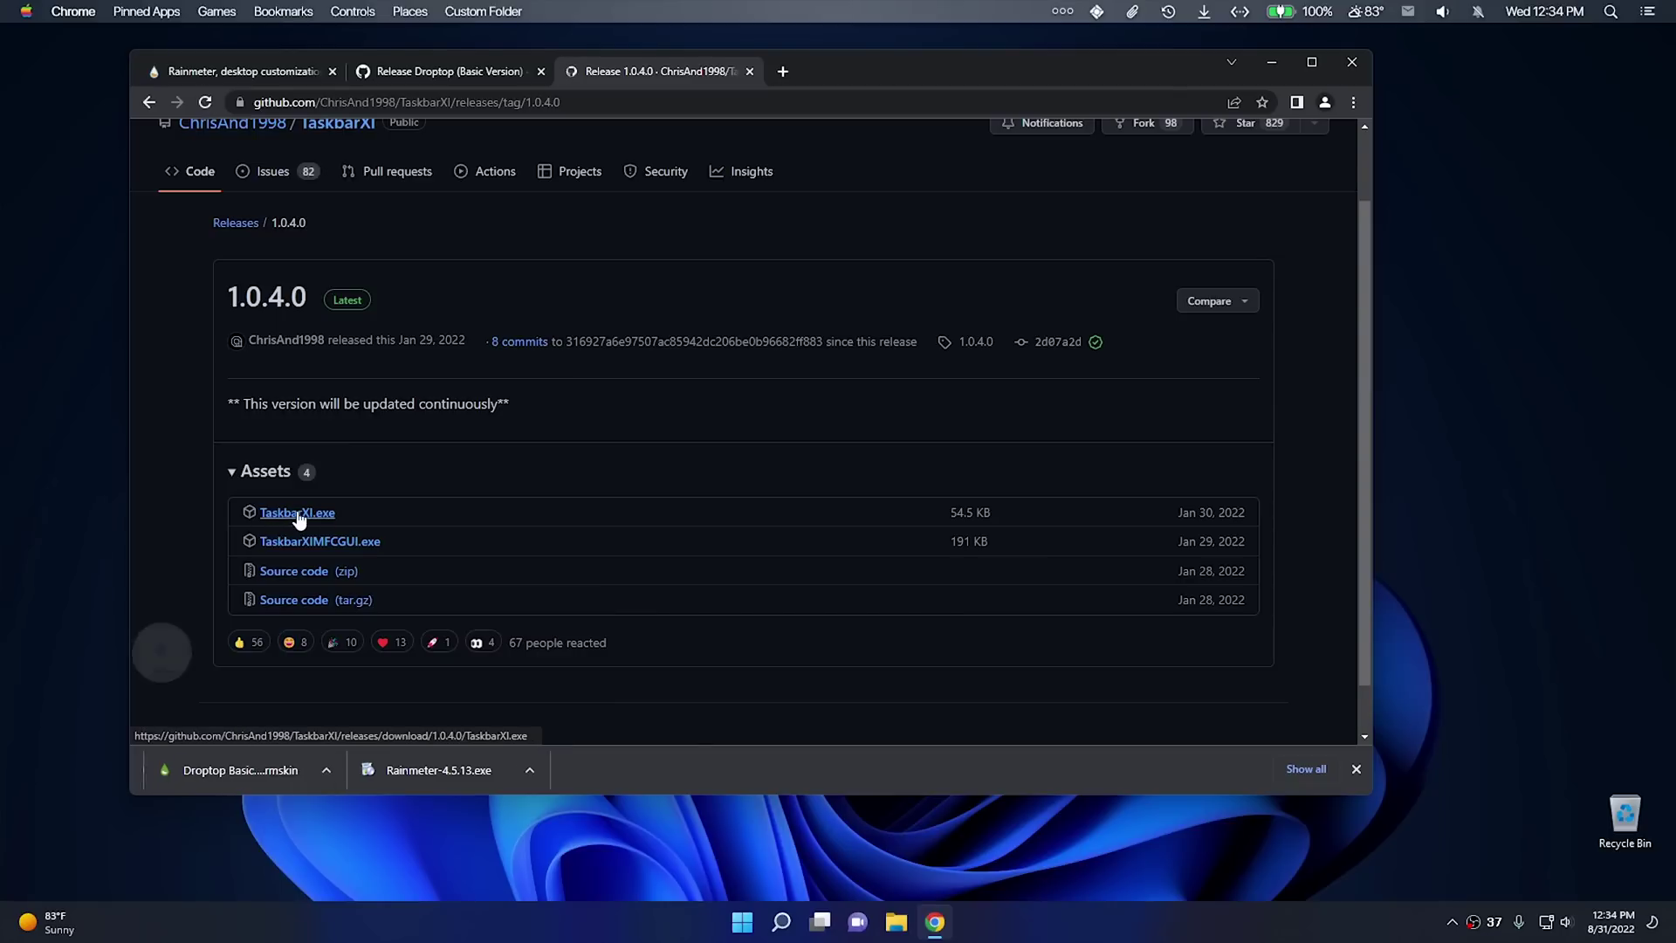
{"action": "left_click", "coordinate": [308, 543]}
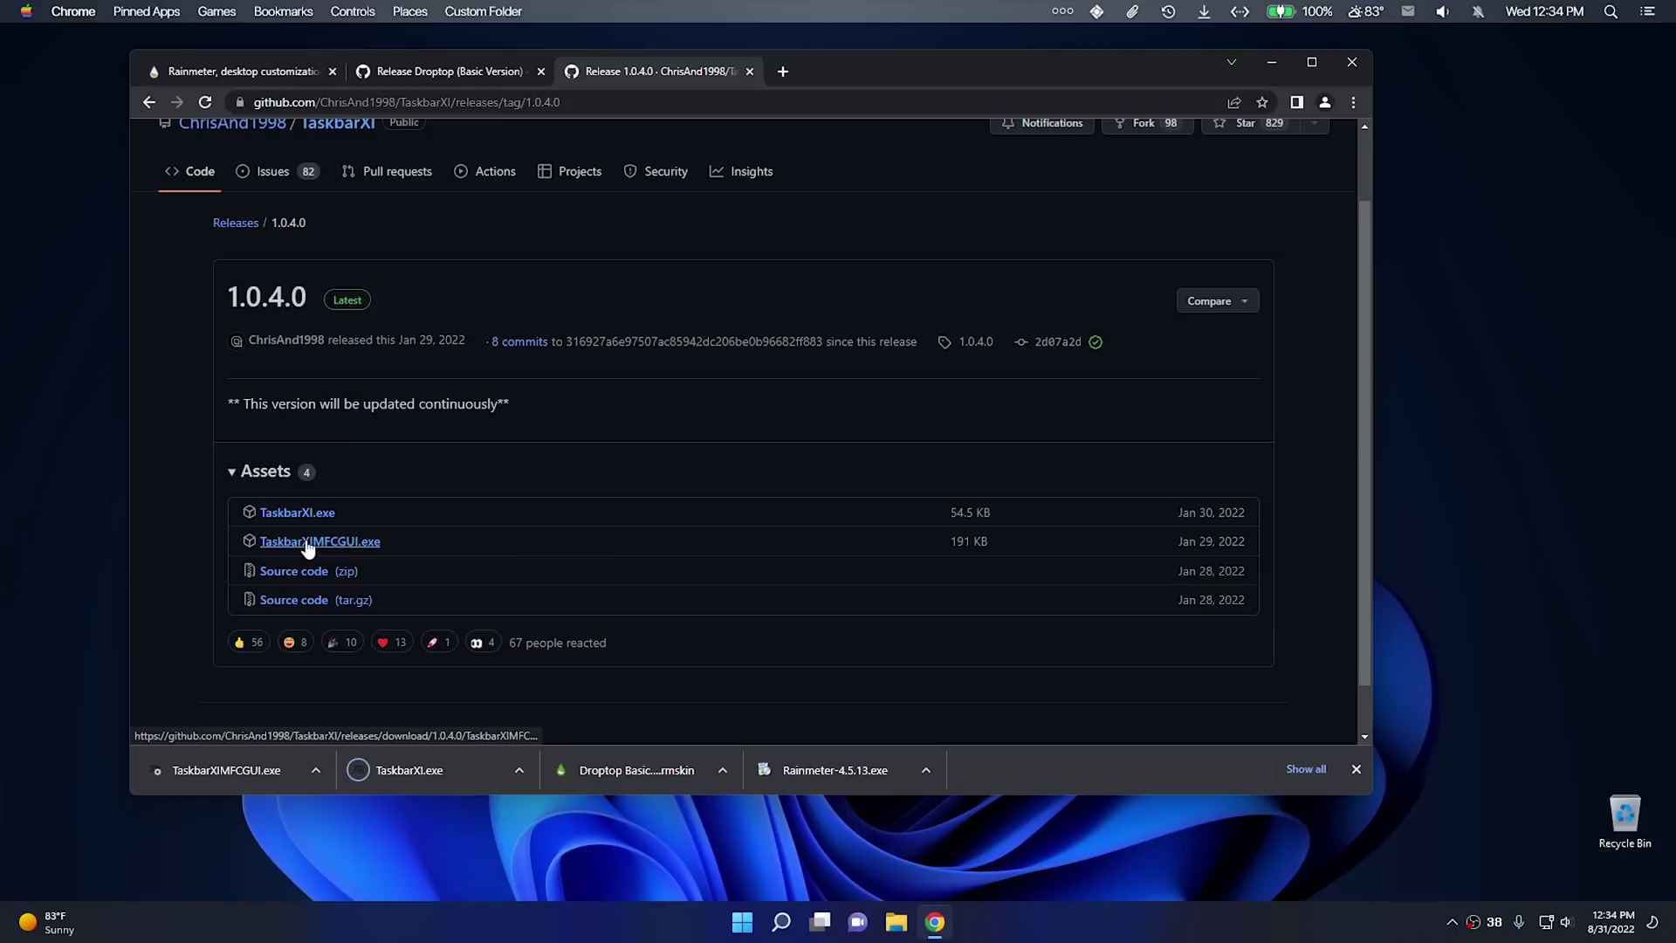
{"action": "left_click", "coordinate": [314, 774]}
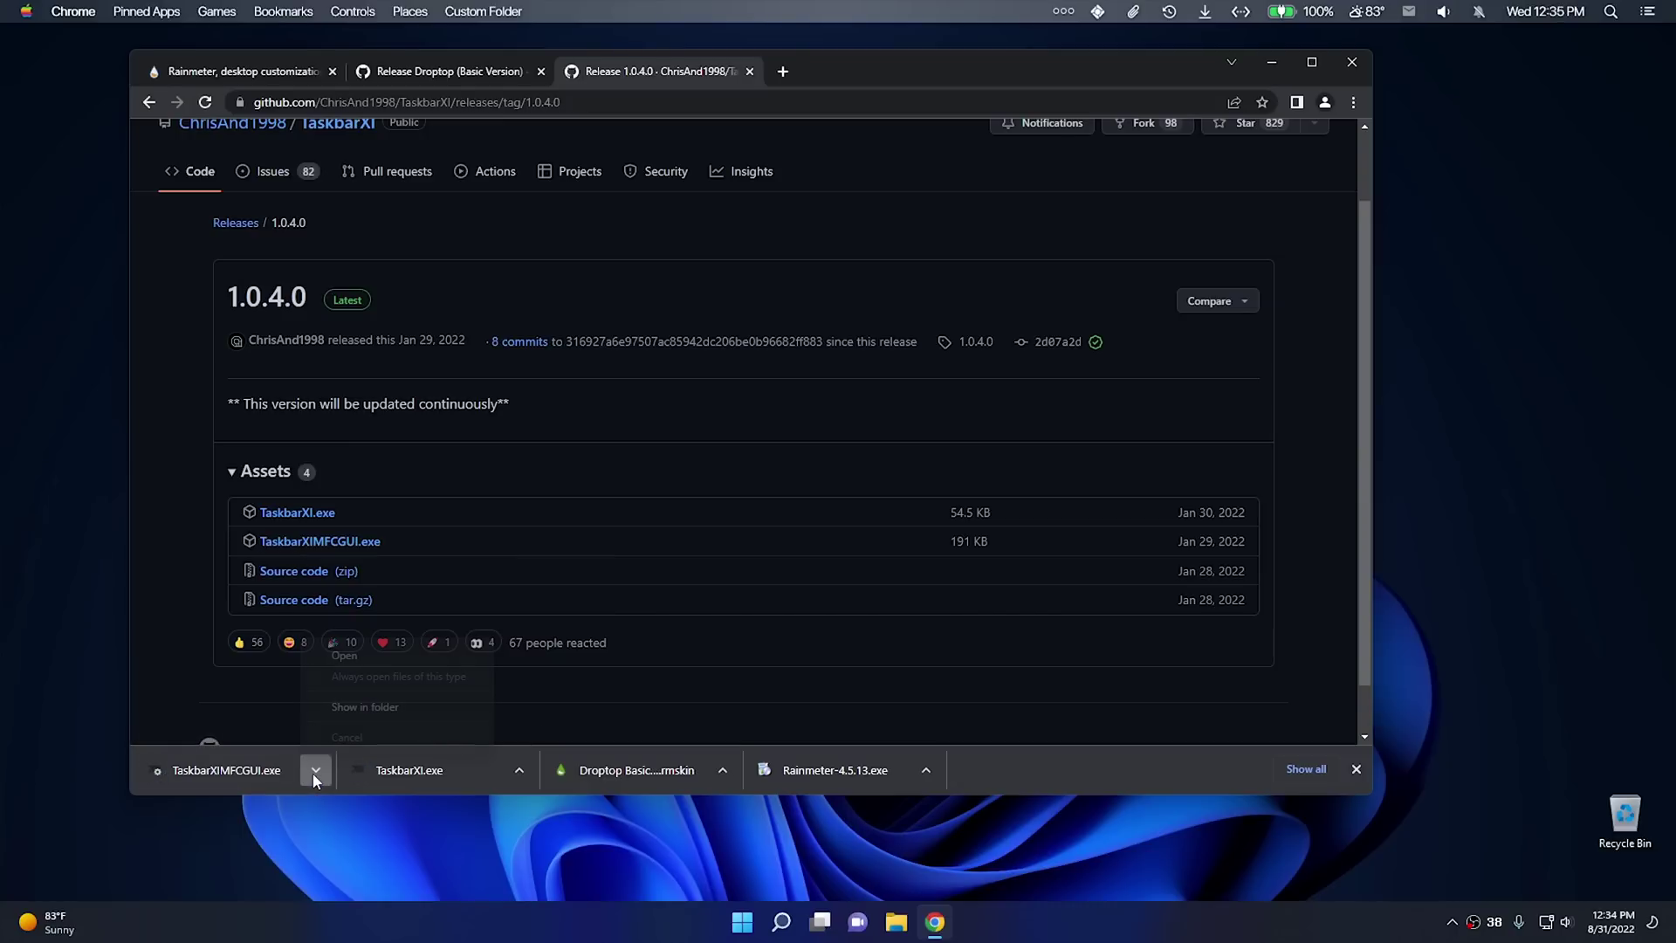
- Show the downloaded files in their folder and copy both TaskbarXI files
{"action": "left_click", "coordinate": [375, 710]}
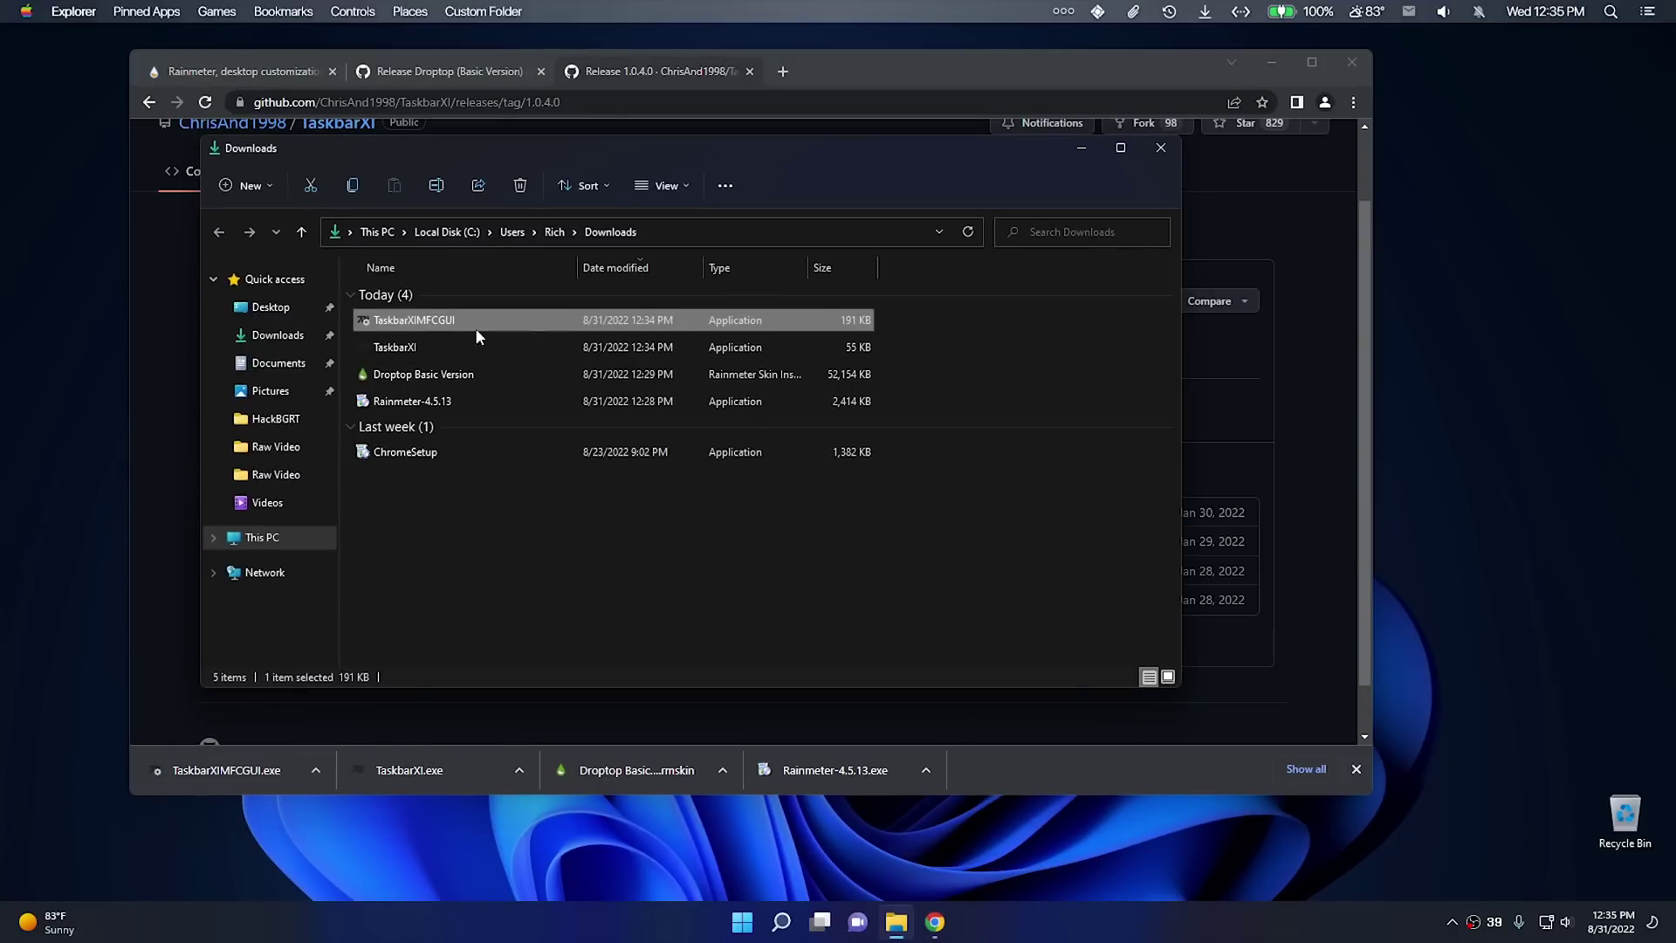
{"action": "left_click", "coordinate": [415, 347], "text": "ctrl"}
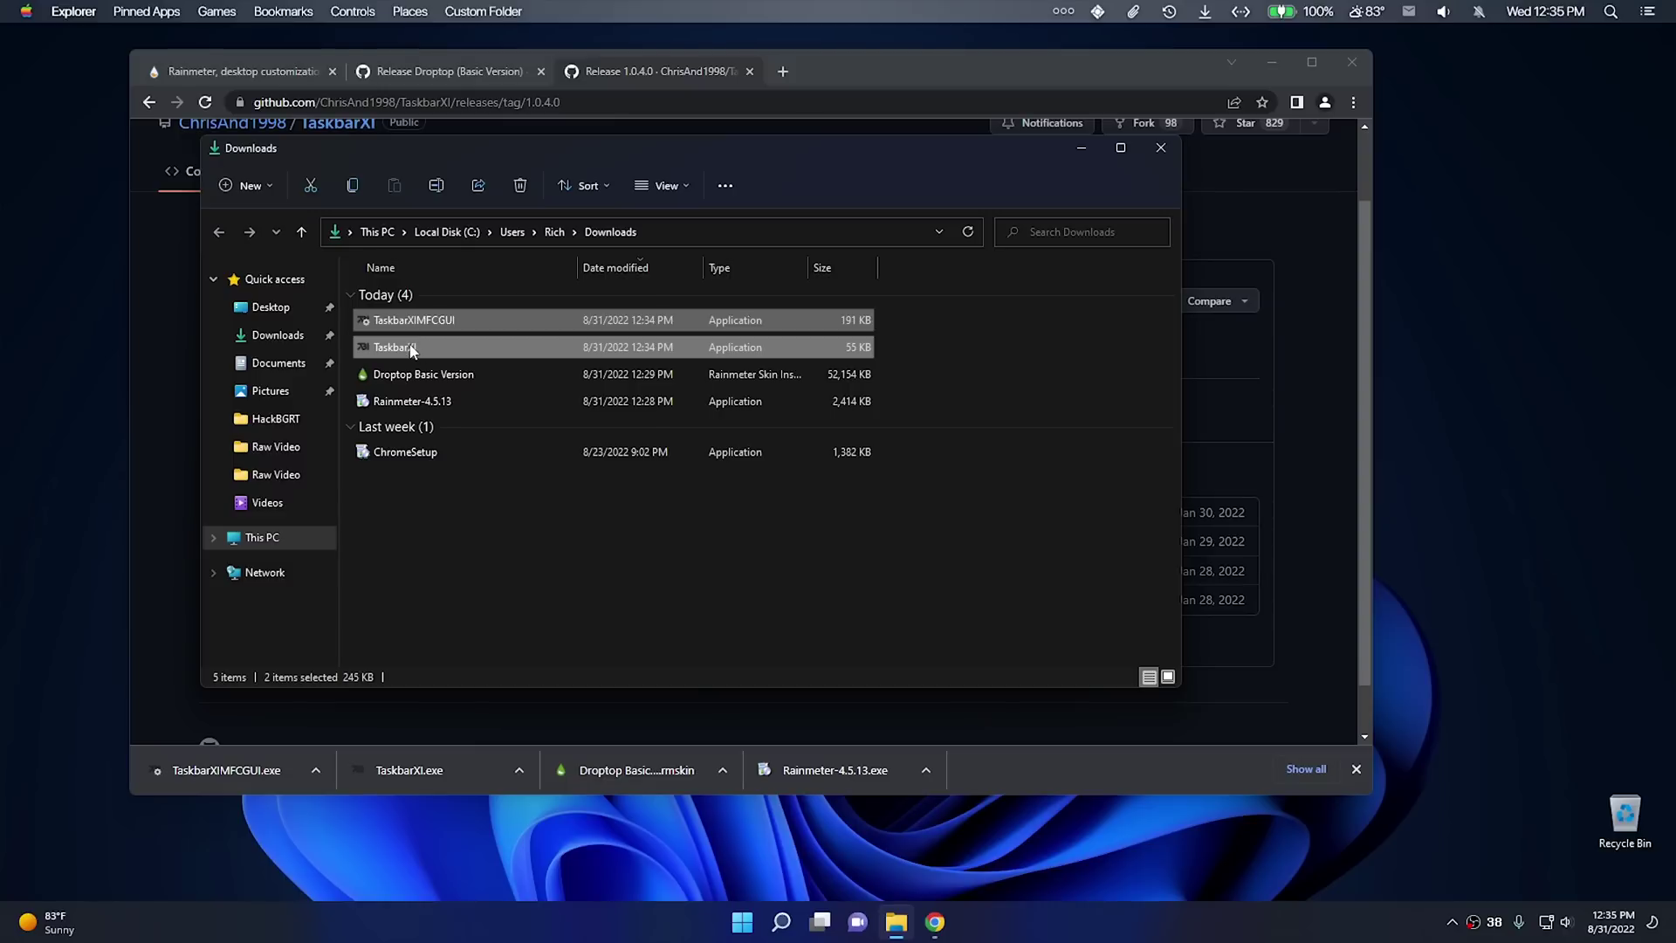
{"action": "right_click", "coordinate": [413, 349]}
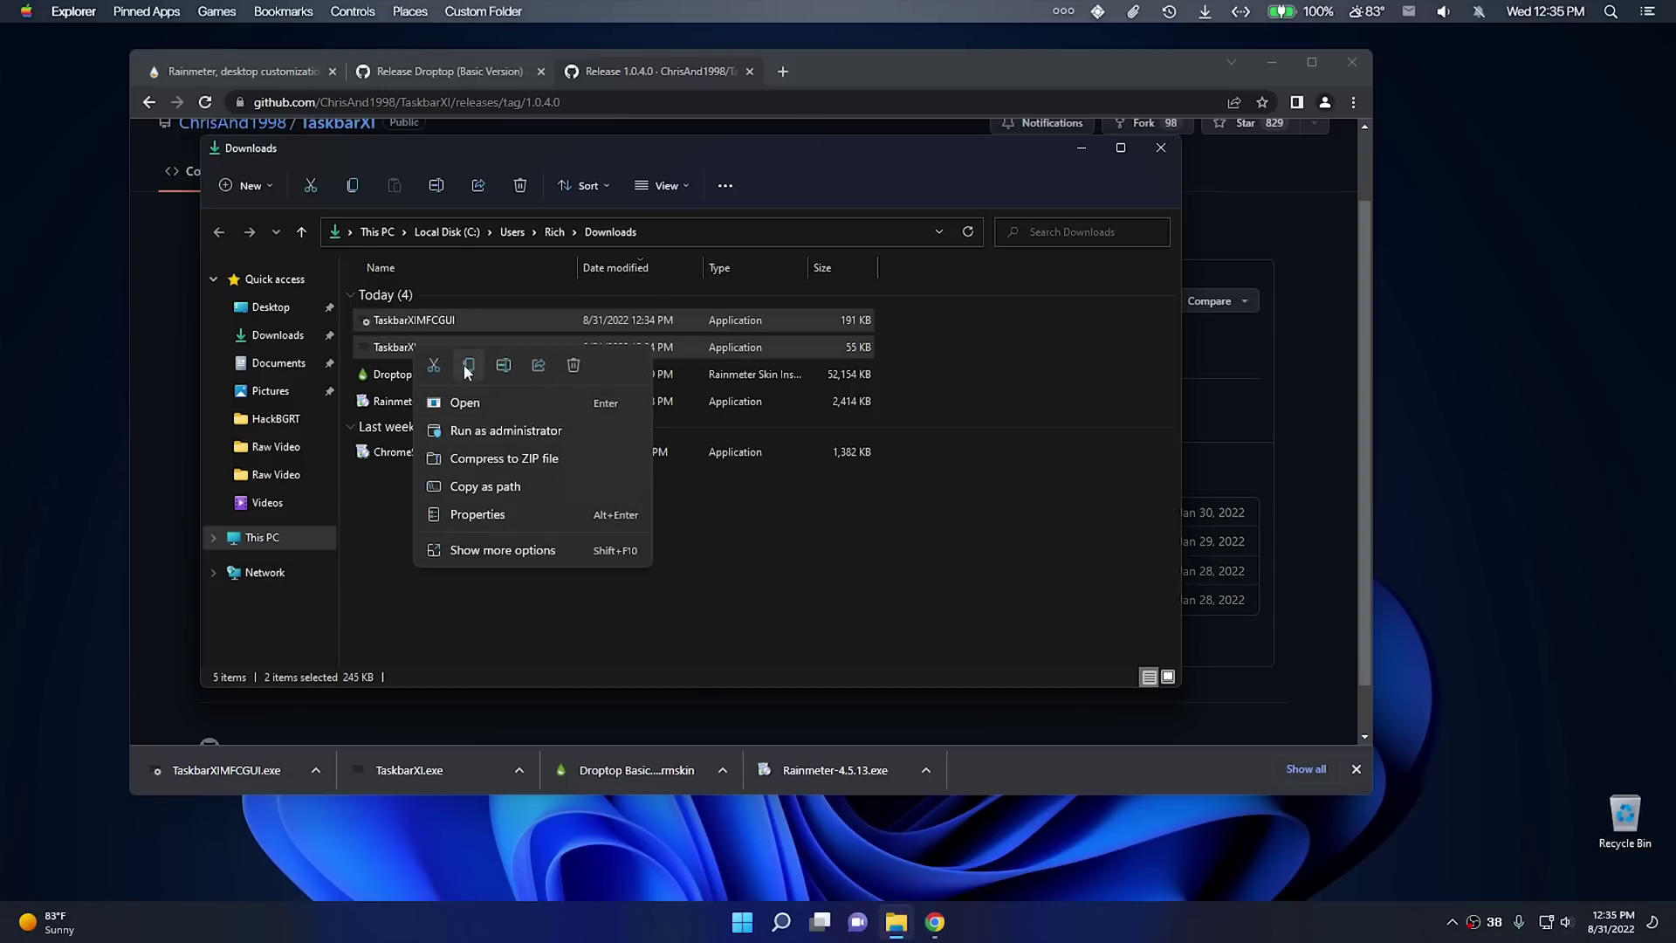
{"action": "left_click", "coordinate": [468, 367]}
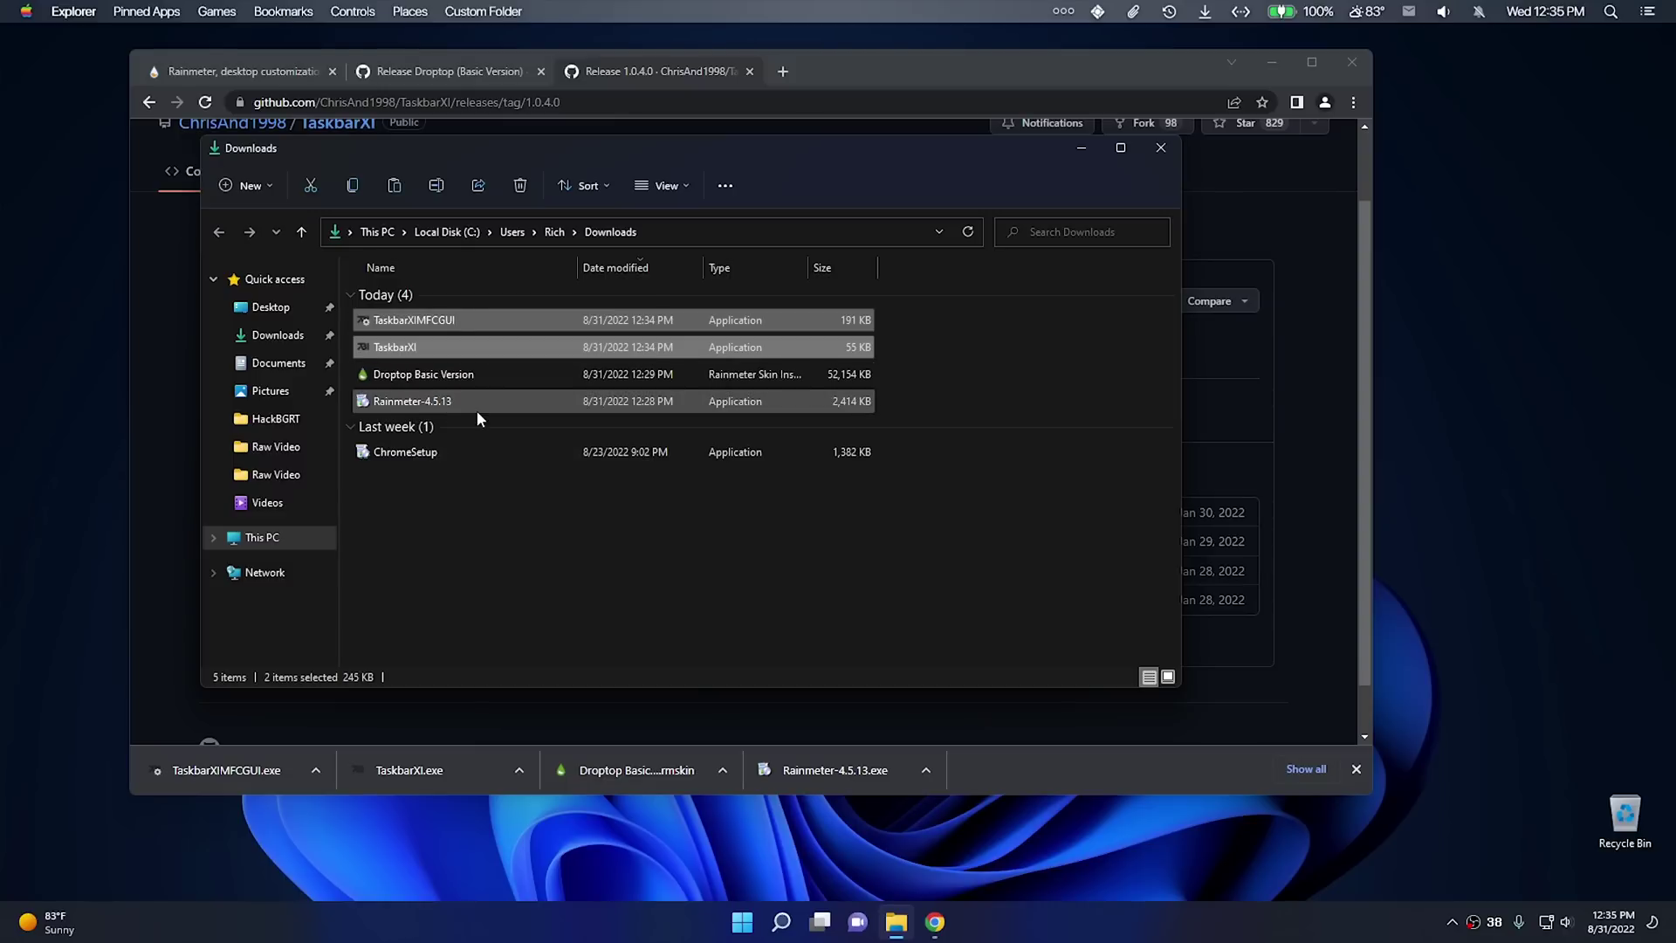
- Go to This PC > Local Disk (C:) and open the CyberCPU folder
{"action": "left_click", "coordinate": [271, 542]}
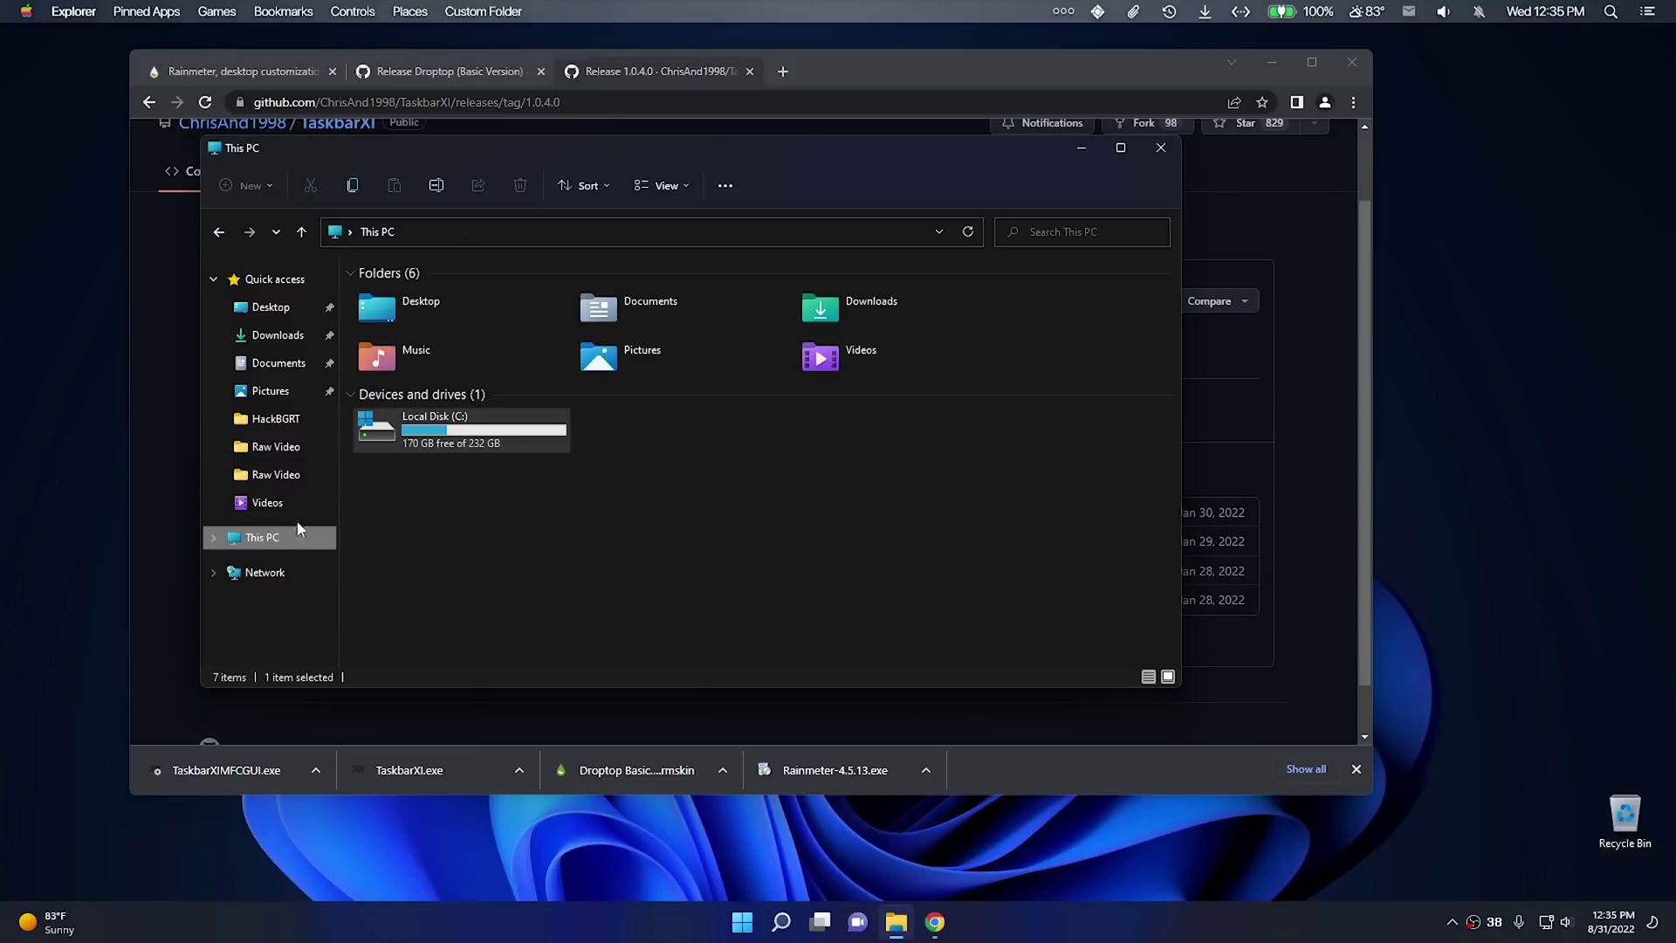
{"action": "double_click", "coordinate": [423, 430]}
{"action": "left_click", "coordinate": [416, 299]}
{"action": "double_click", "coordinate": [434, 296]}
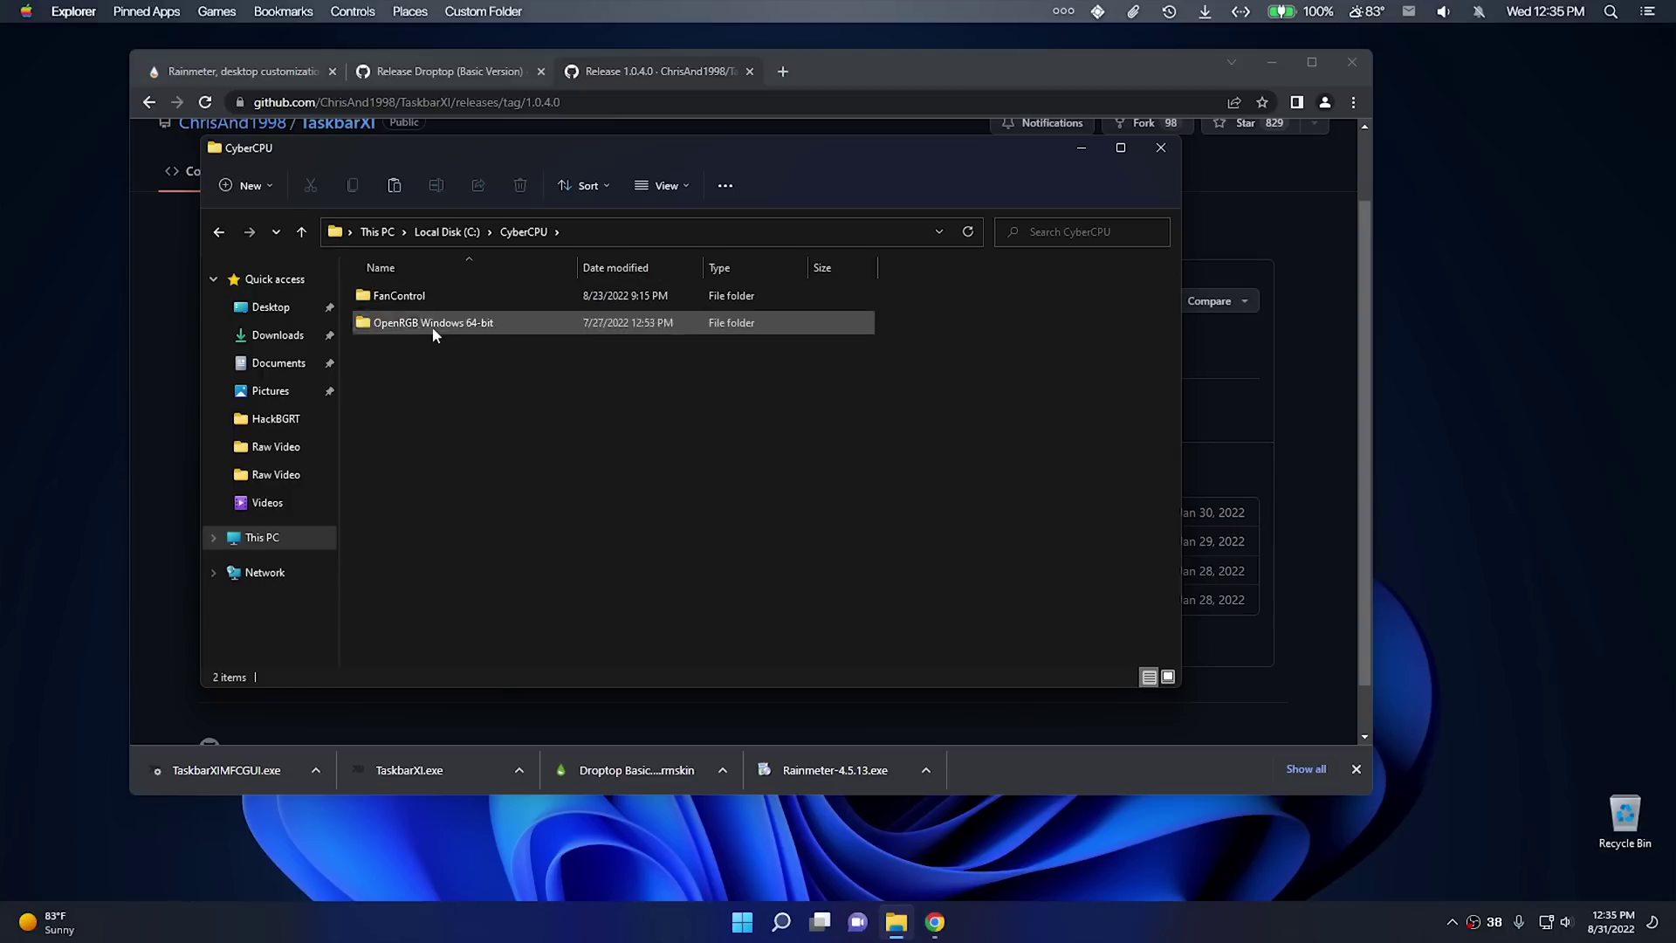
- Create a new folder named TaskbarXi inside CyberCPU
{"action": "right_click", "coordinate": [427, 378]}
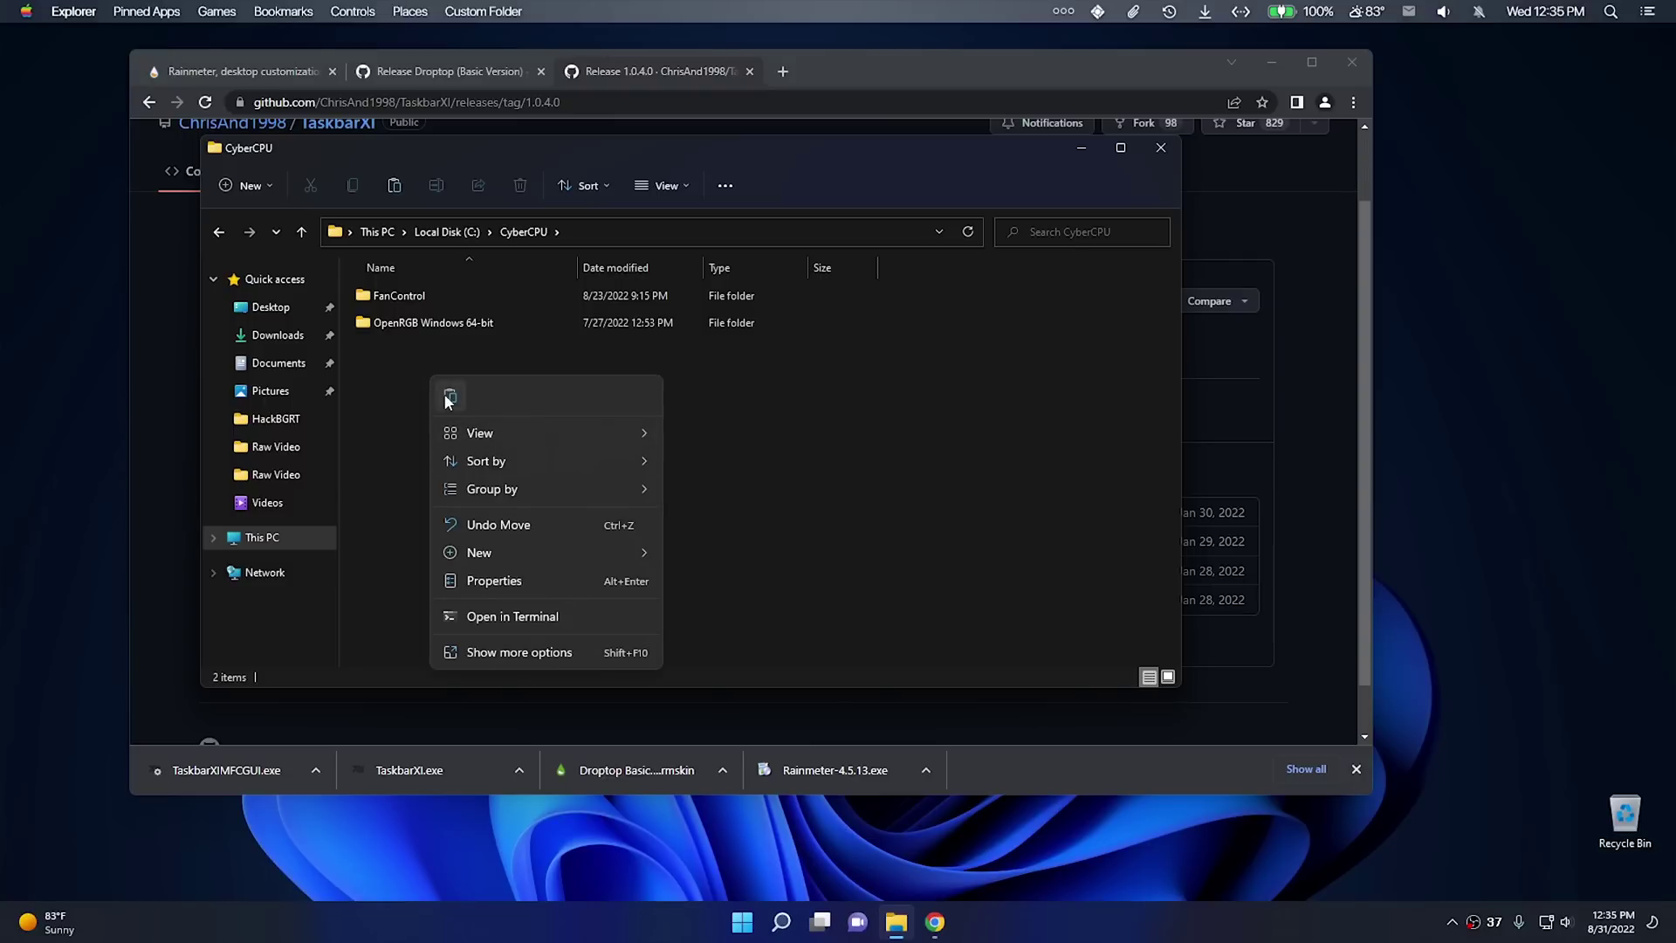
{"action": "mouse_move", "coordinate": [521, 552]}
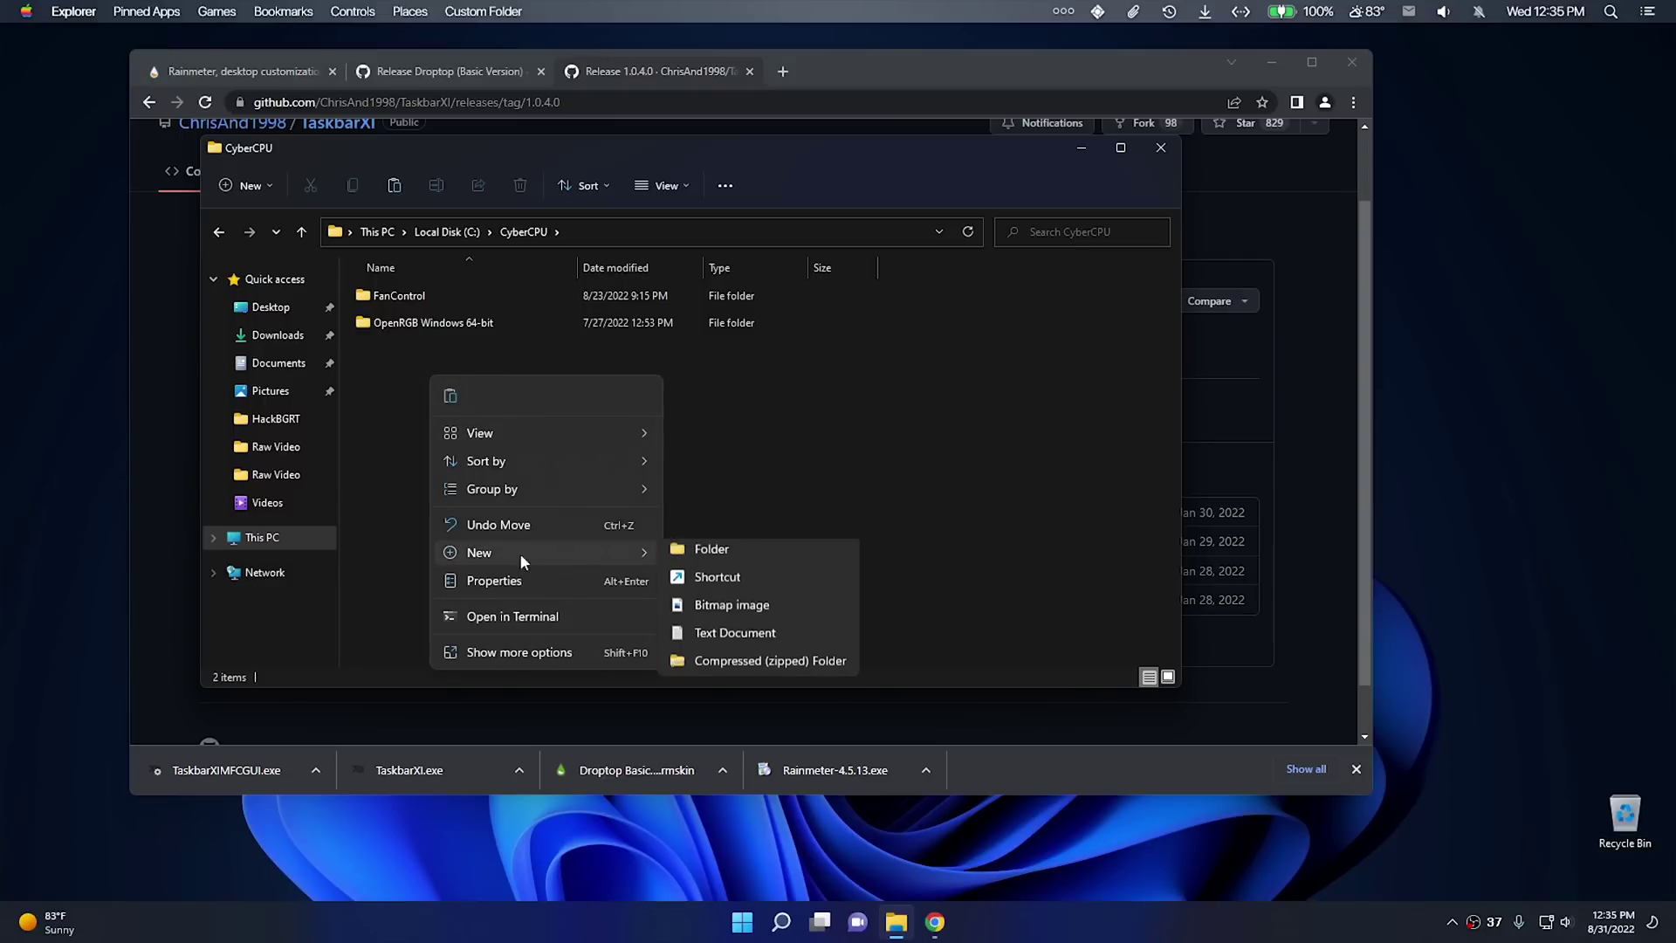
{"action": "left_click", "coordinate": [718, 559]}
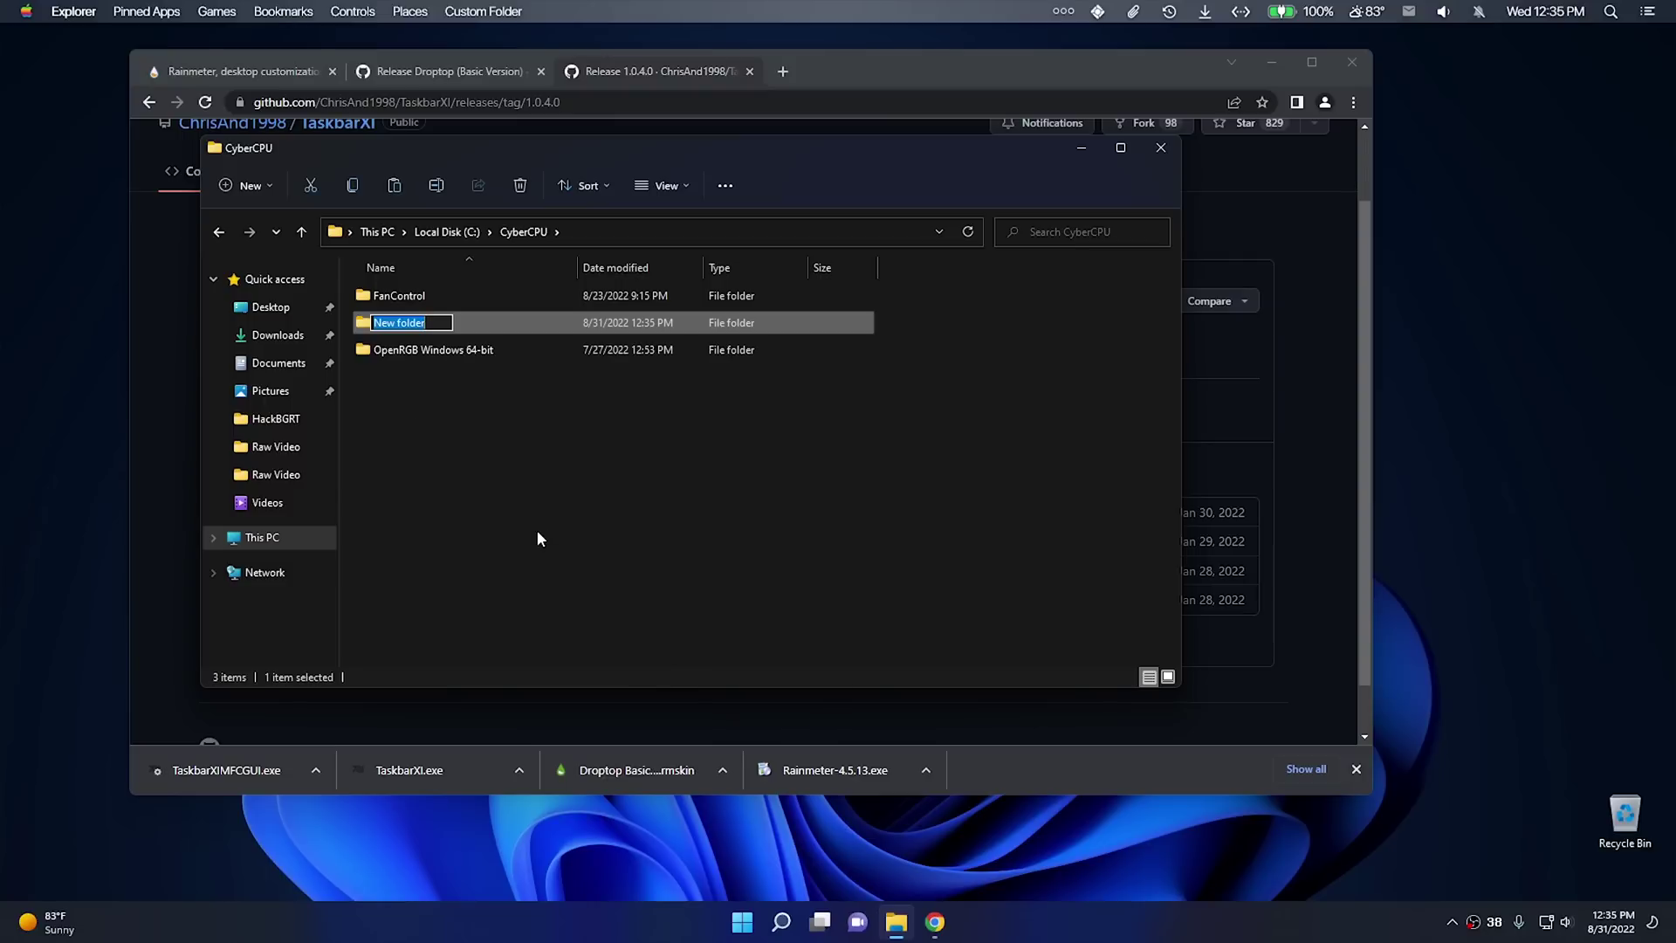
{"action": "type", "text": "TaskbarXi"}
{"action": "key", "text": "Return"}
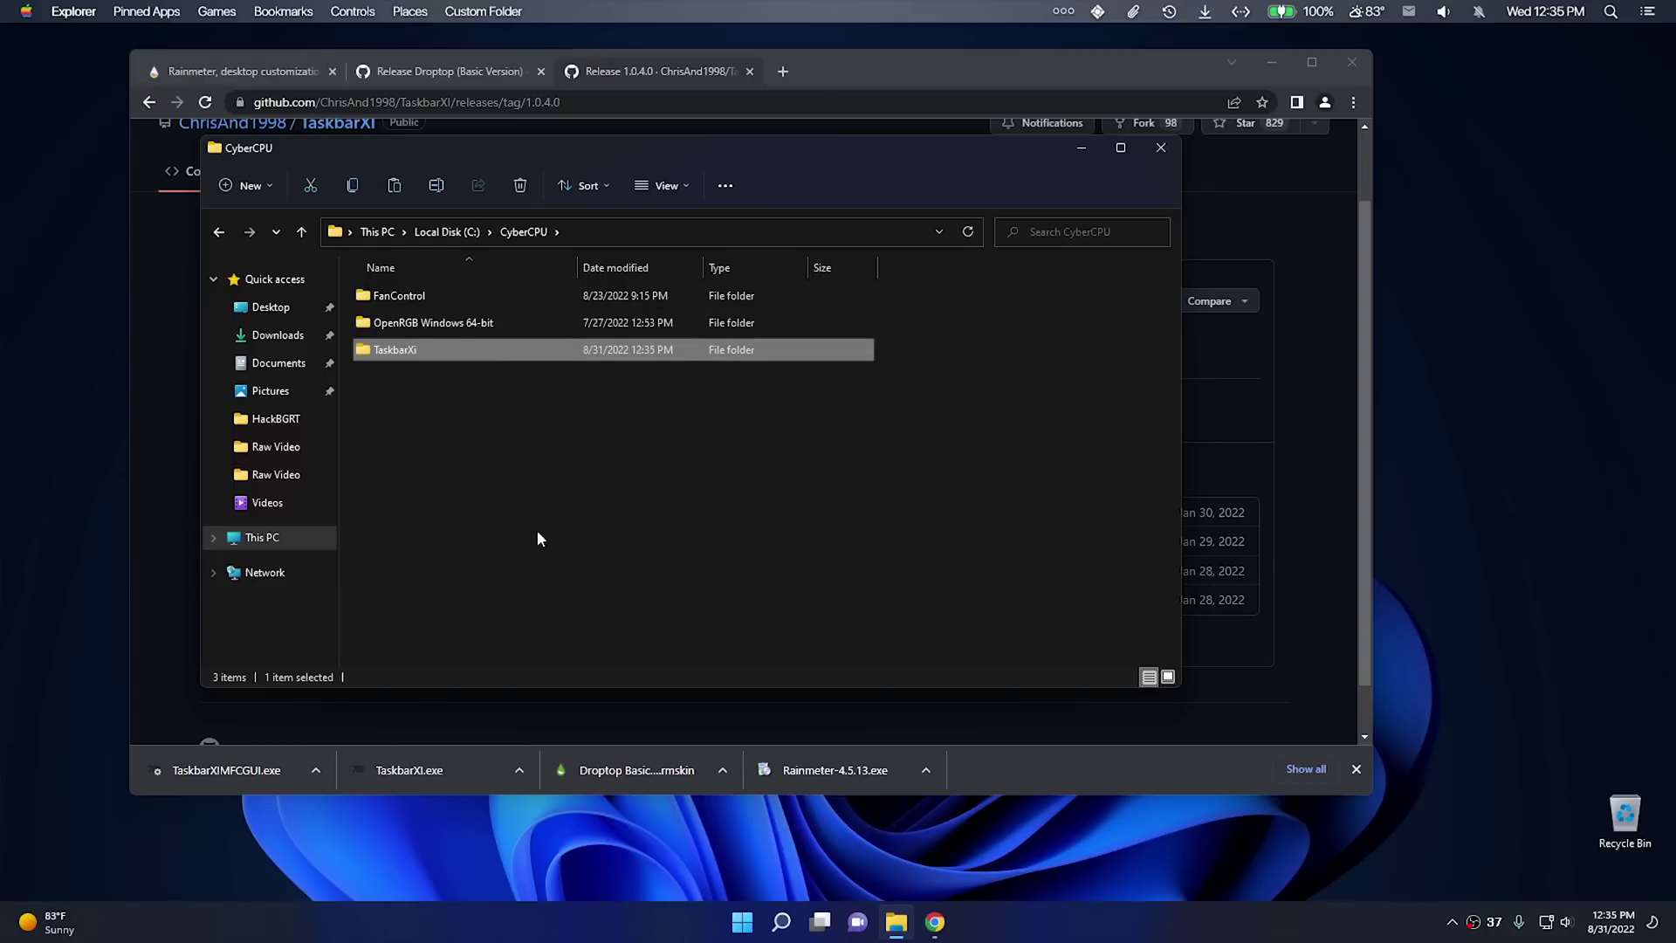
- Paste TaskbarXI and TaskbarXIMFCGUI into the TaskbarXi folder and minimize Chrome
{"action": "double_click", "coordinate": [416, 358]}
{"action": "right_click", "coordinate": [440, 375]}
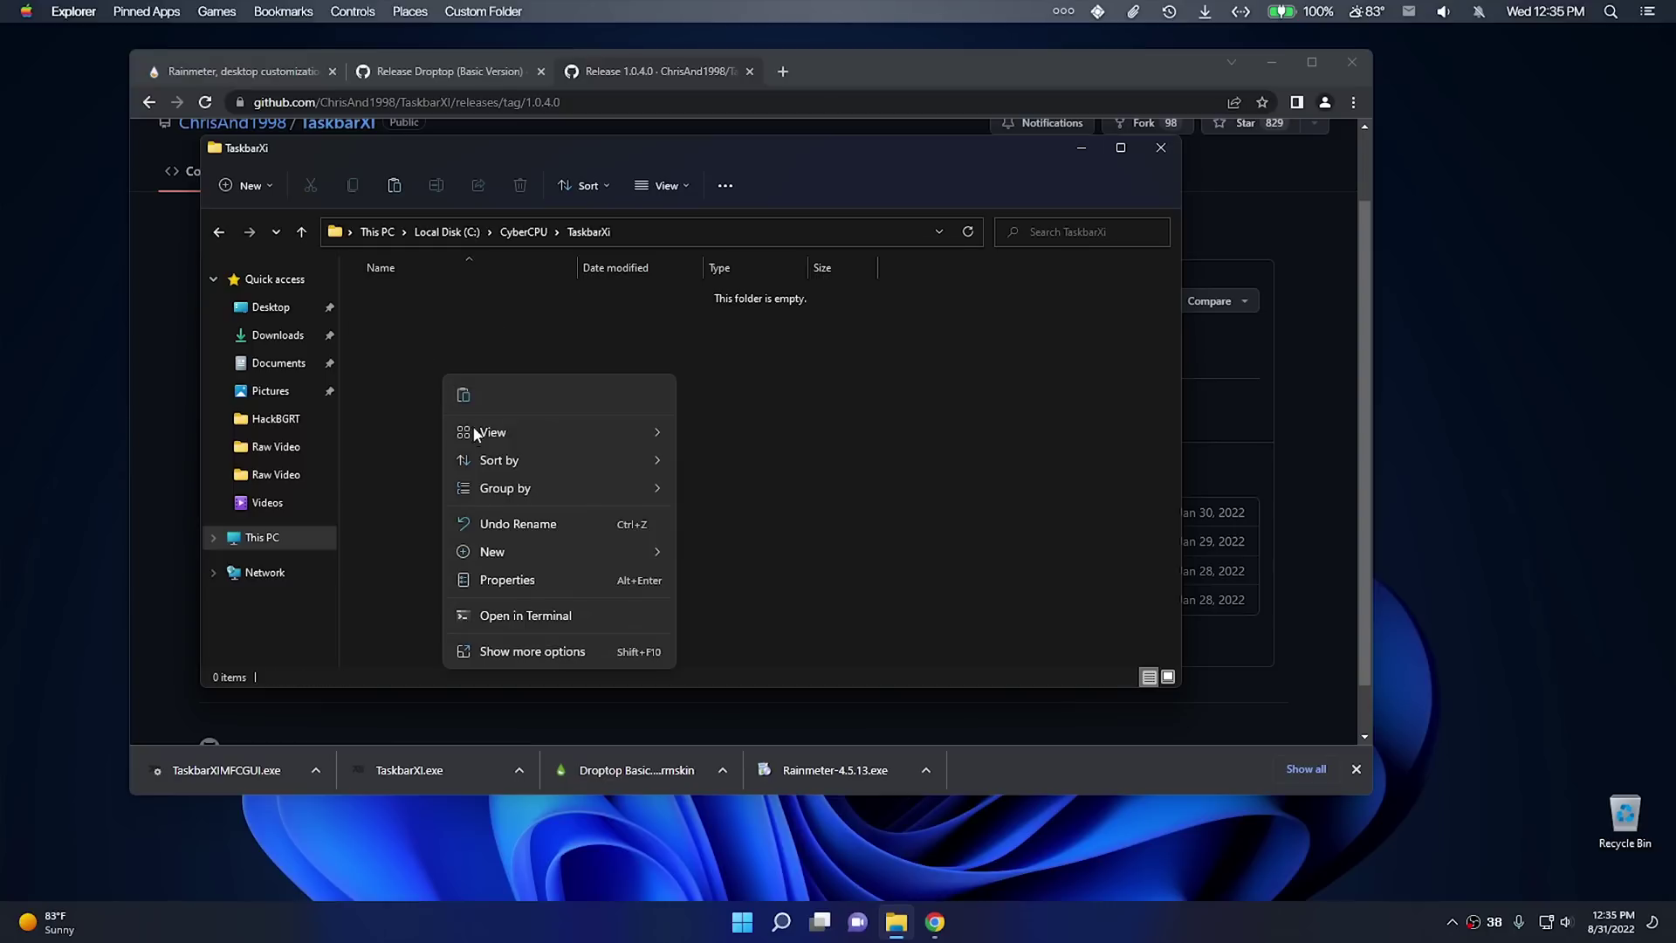
{"action": "left_click", "coordinate": [463, 397]}
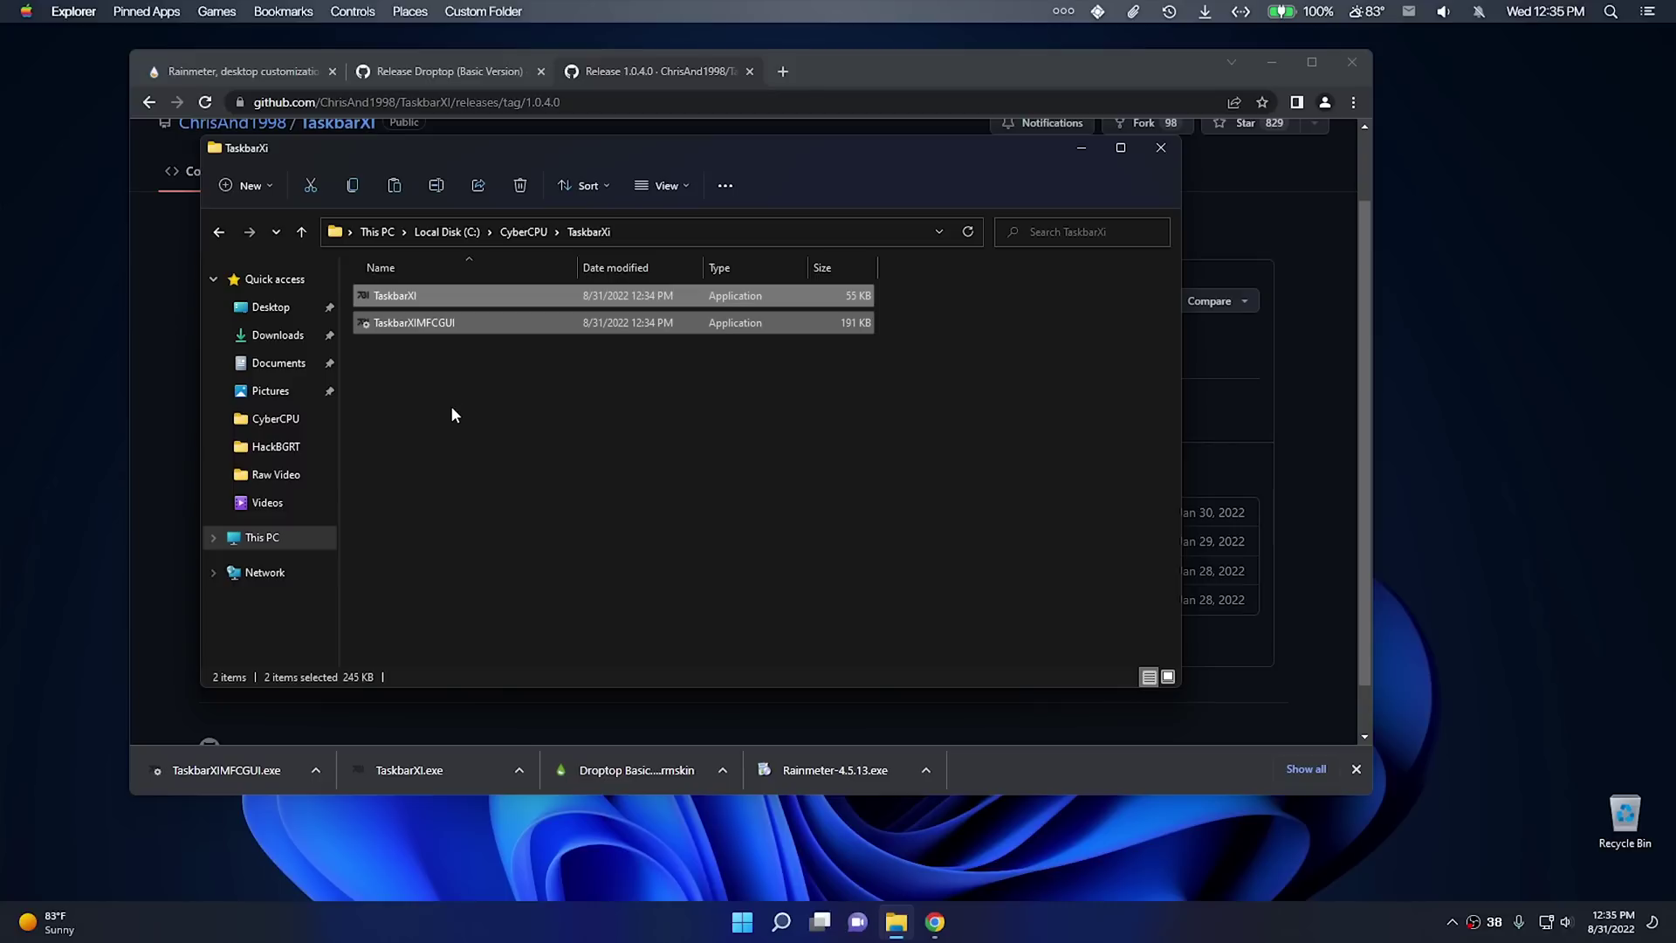
{"action": "left_click", "coordinate": [451, 407]}
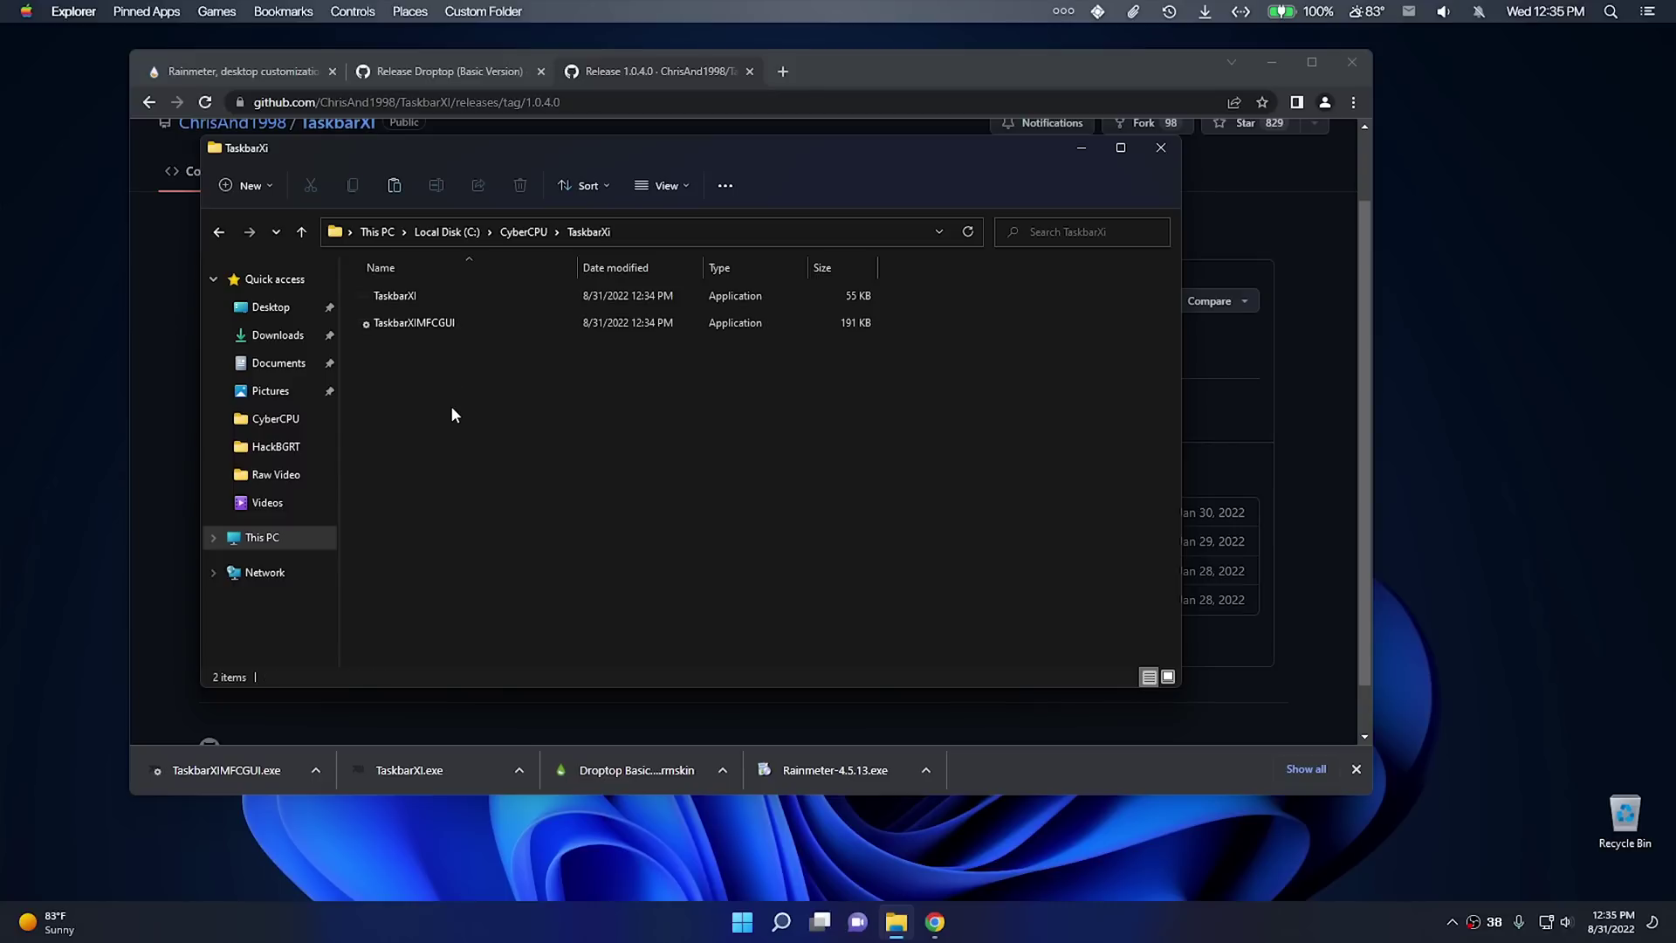
{"action": "left_click", "coordinate": [1273, 66]}
{"action": "left_click_drag", "start_coordinate": [951, 150], "coordinate": [1027, 147]}
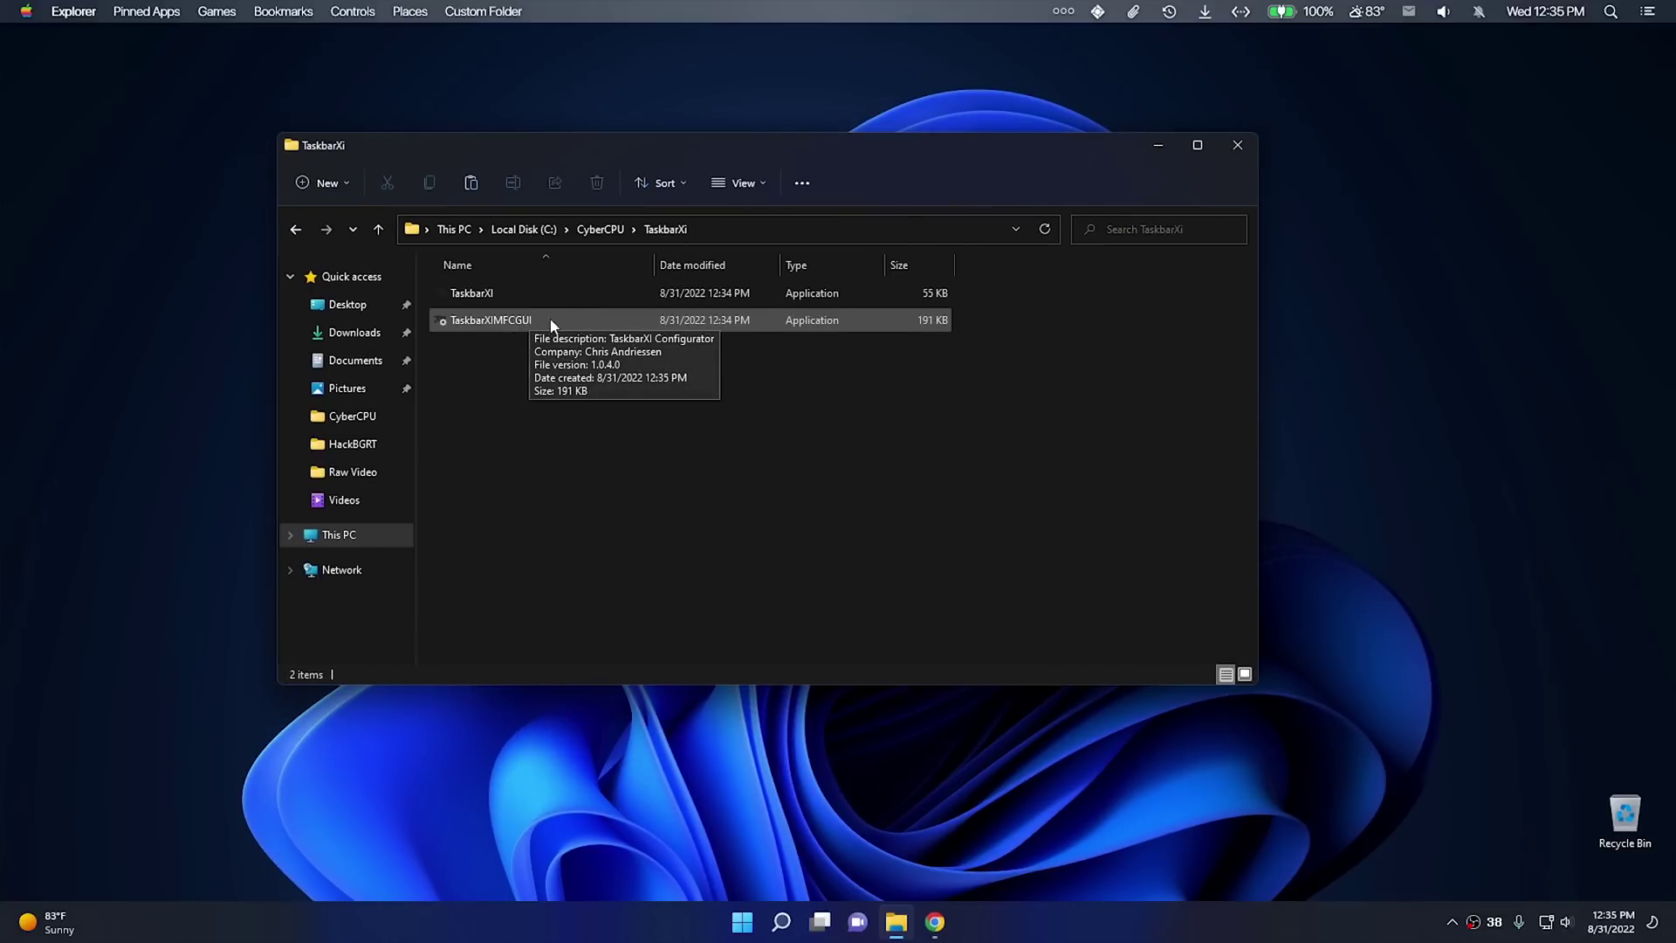
- Launch TaskbarXIMFCGUI and choose More info > Run anyway on the SmartScreen warning
{"action": "double_click", "coordinate": [507, 326]}
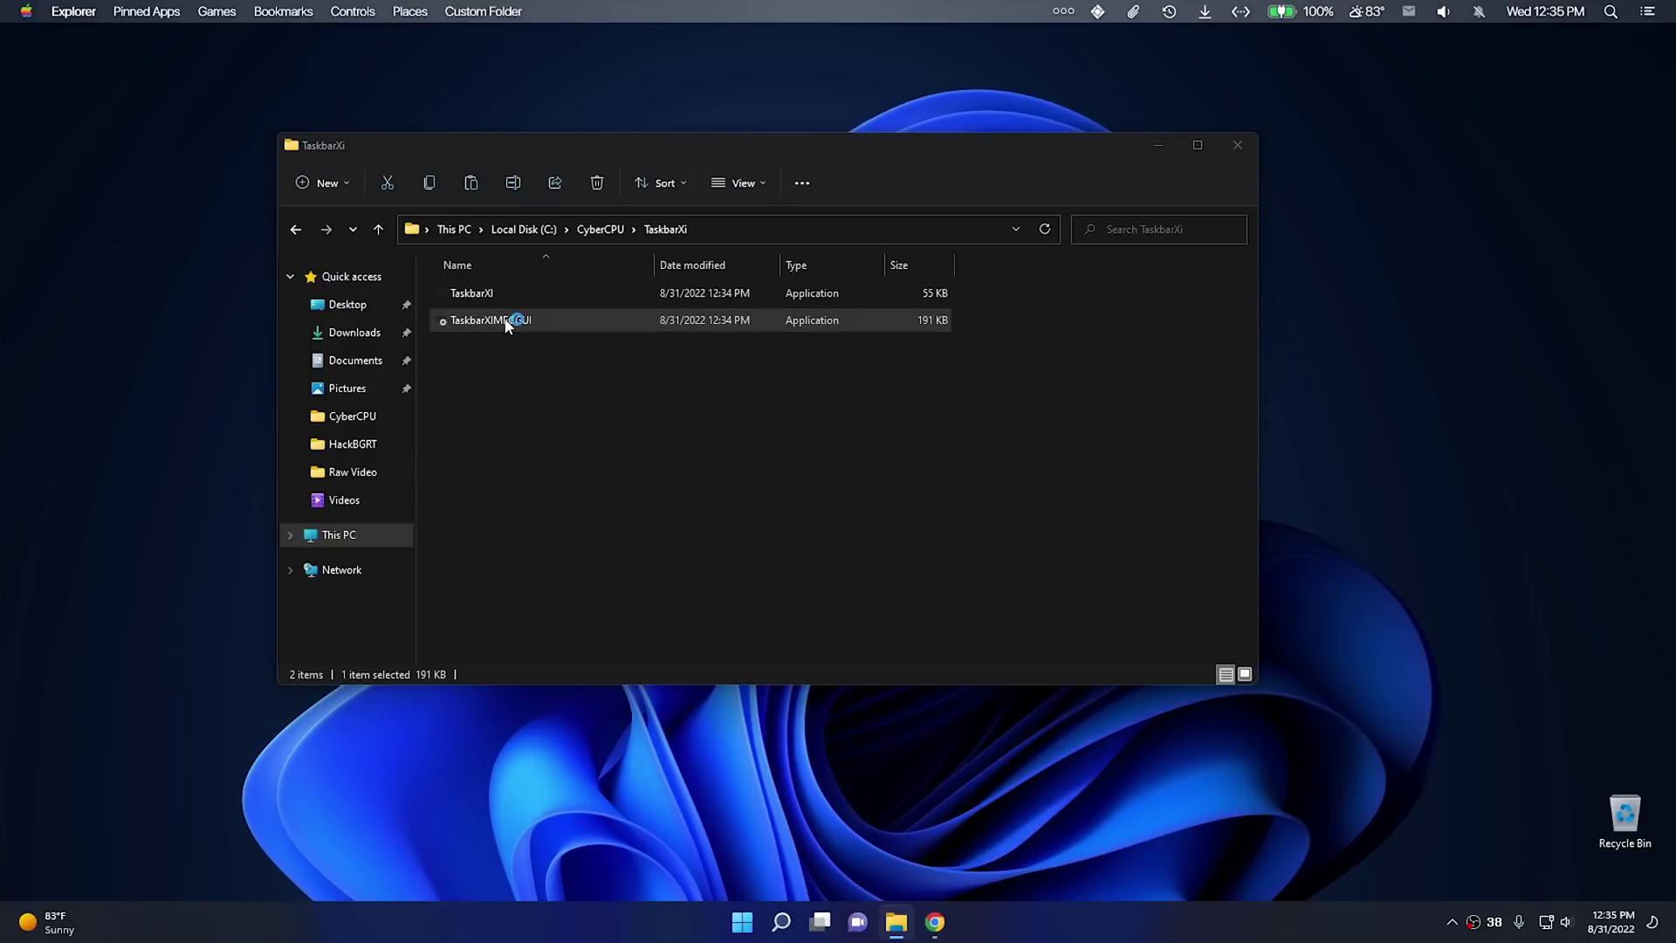
{"action": "left_click", "coordinate": [657, 333]}
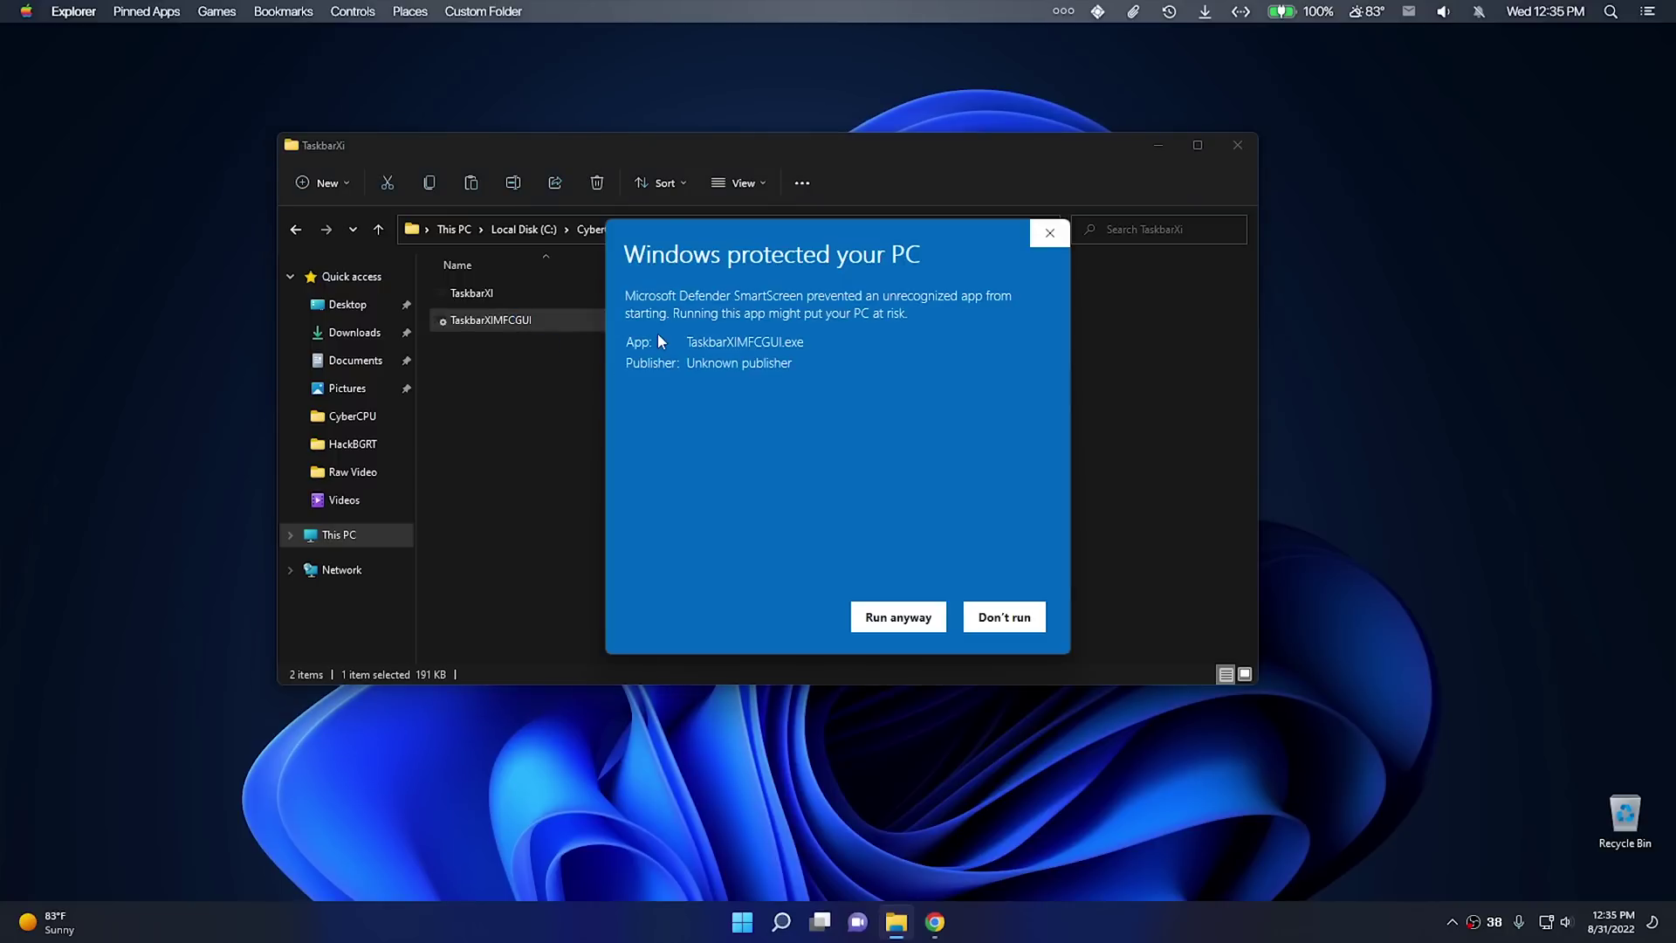
{"action": "left_click", "coordinate": [899, 620]}
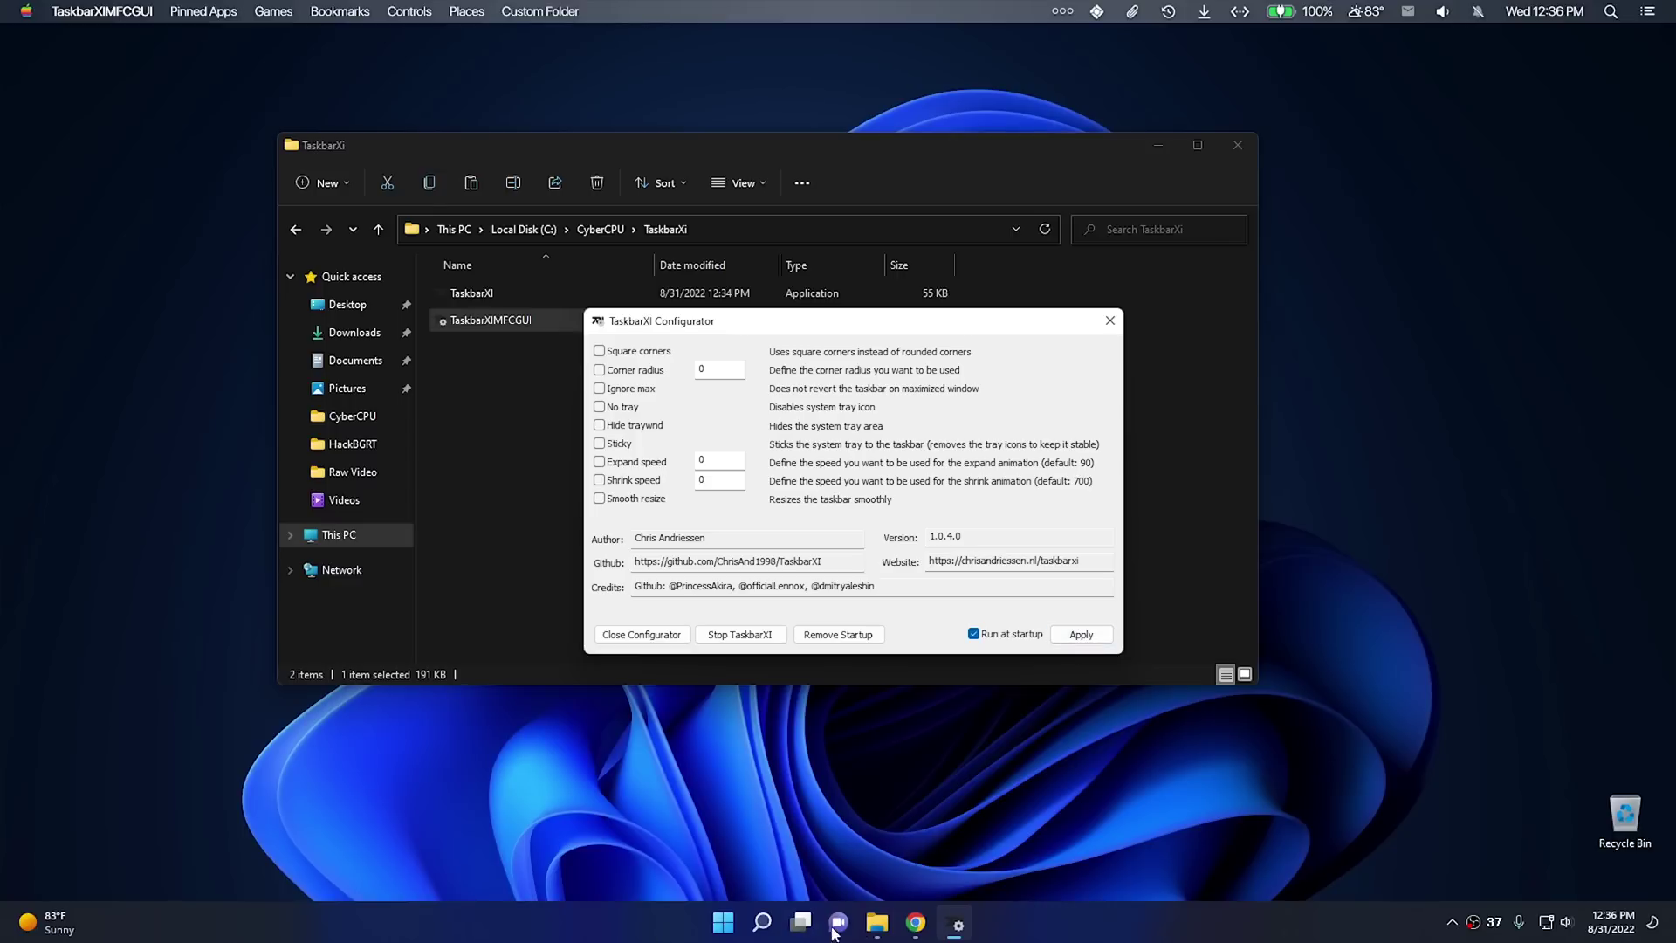
- Apply the centered dock layout, then apply No tray and Hide traywnd
{"action": "left_click", "coordinate": [1082, 634]}
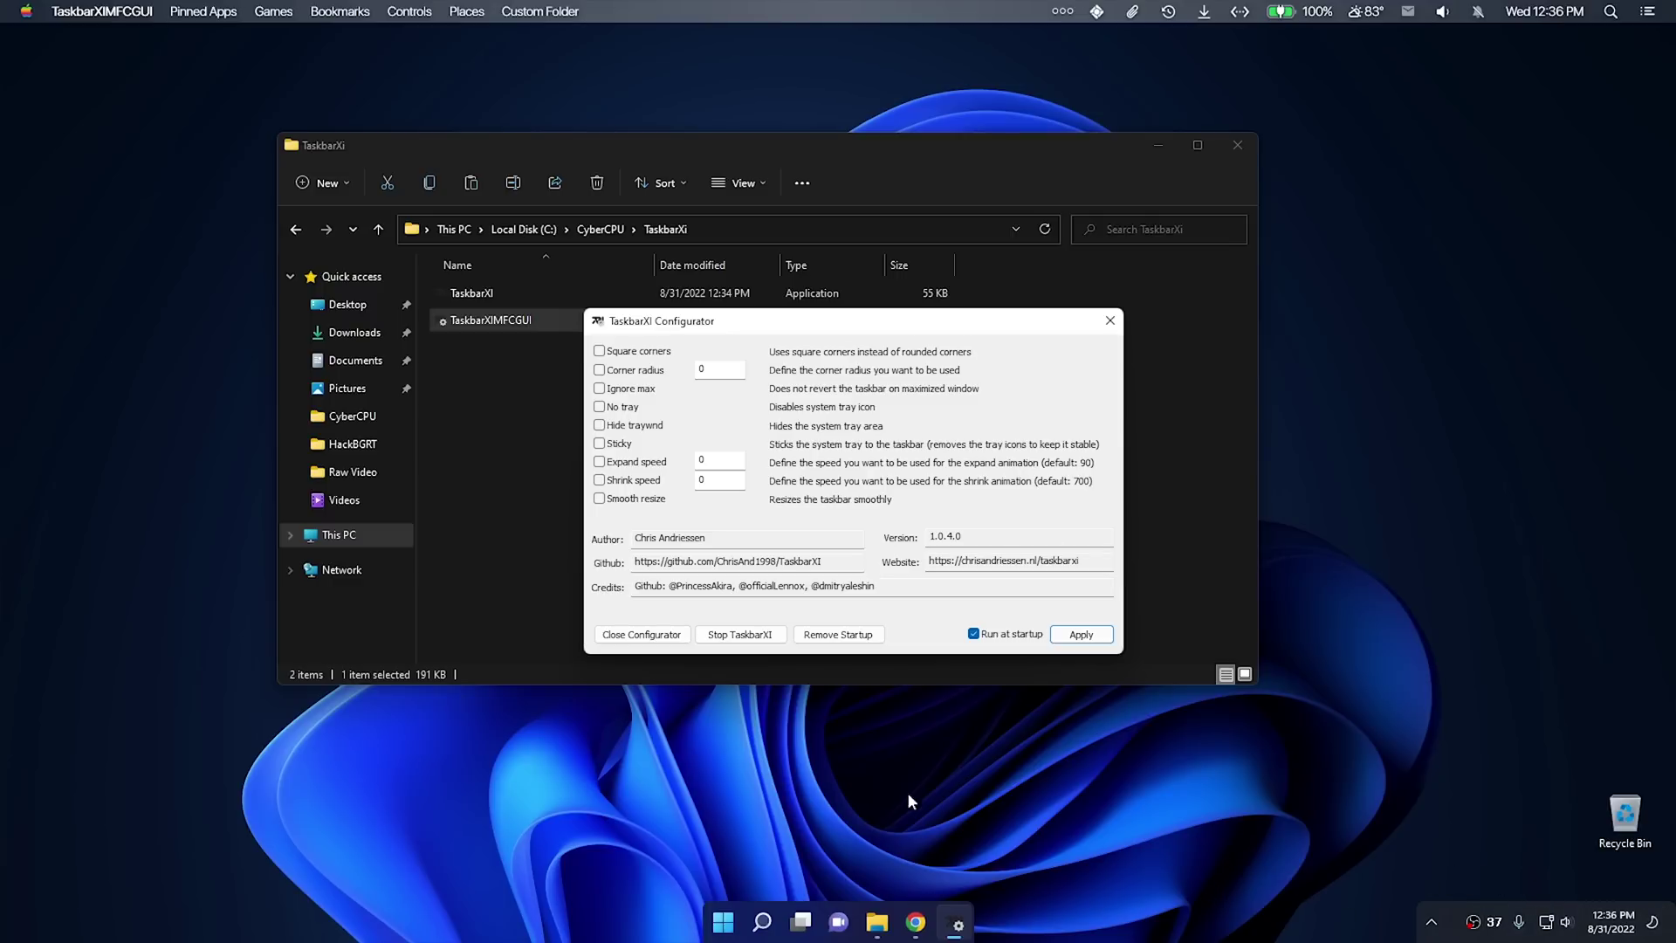
{"action": "left_click", "coordinate": [600, 406]}
{"action": "left_click", "coordinate": [600, 426]}
{"action": "left_click", "coordinate": [1092, 635]}
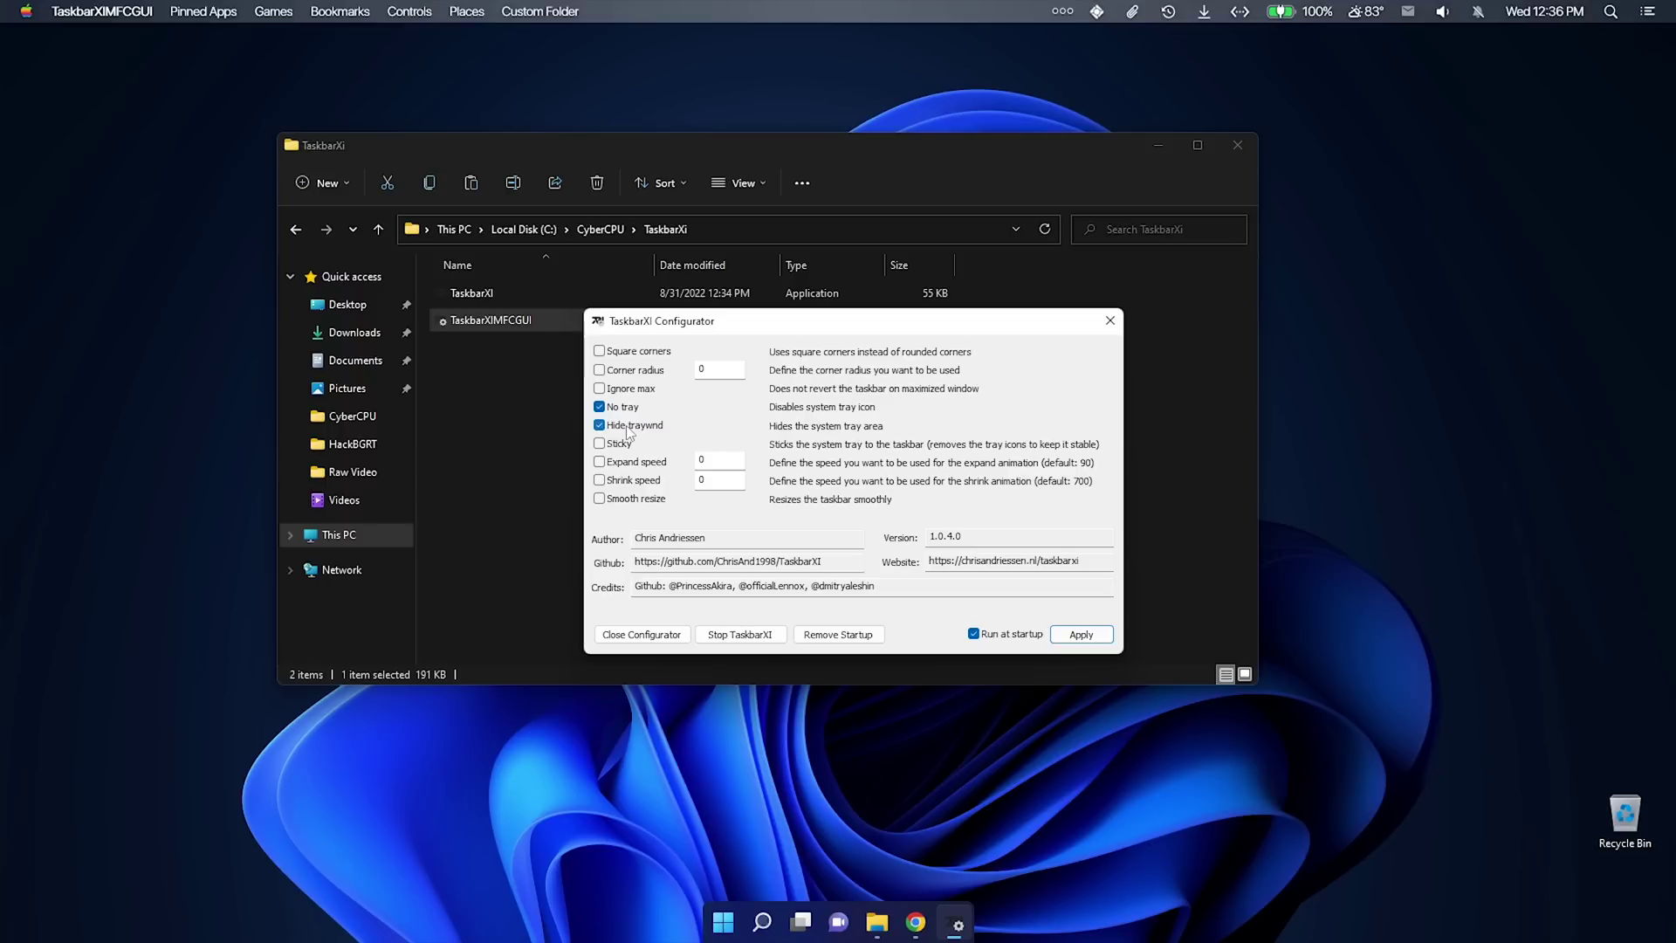
- Uncheck Hide traywnd and No tray, apply Sticky, then show the top bar's hidden tray icons
{"action": "left_click", "coordinate": [599, 425]}
{"action": "left_click", "coordinate": [599, 407]}
{"action": "left_click", "coordinate": [599, 444]}
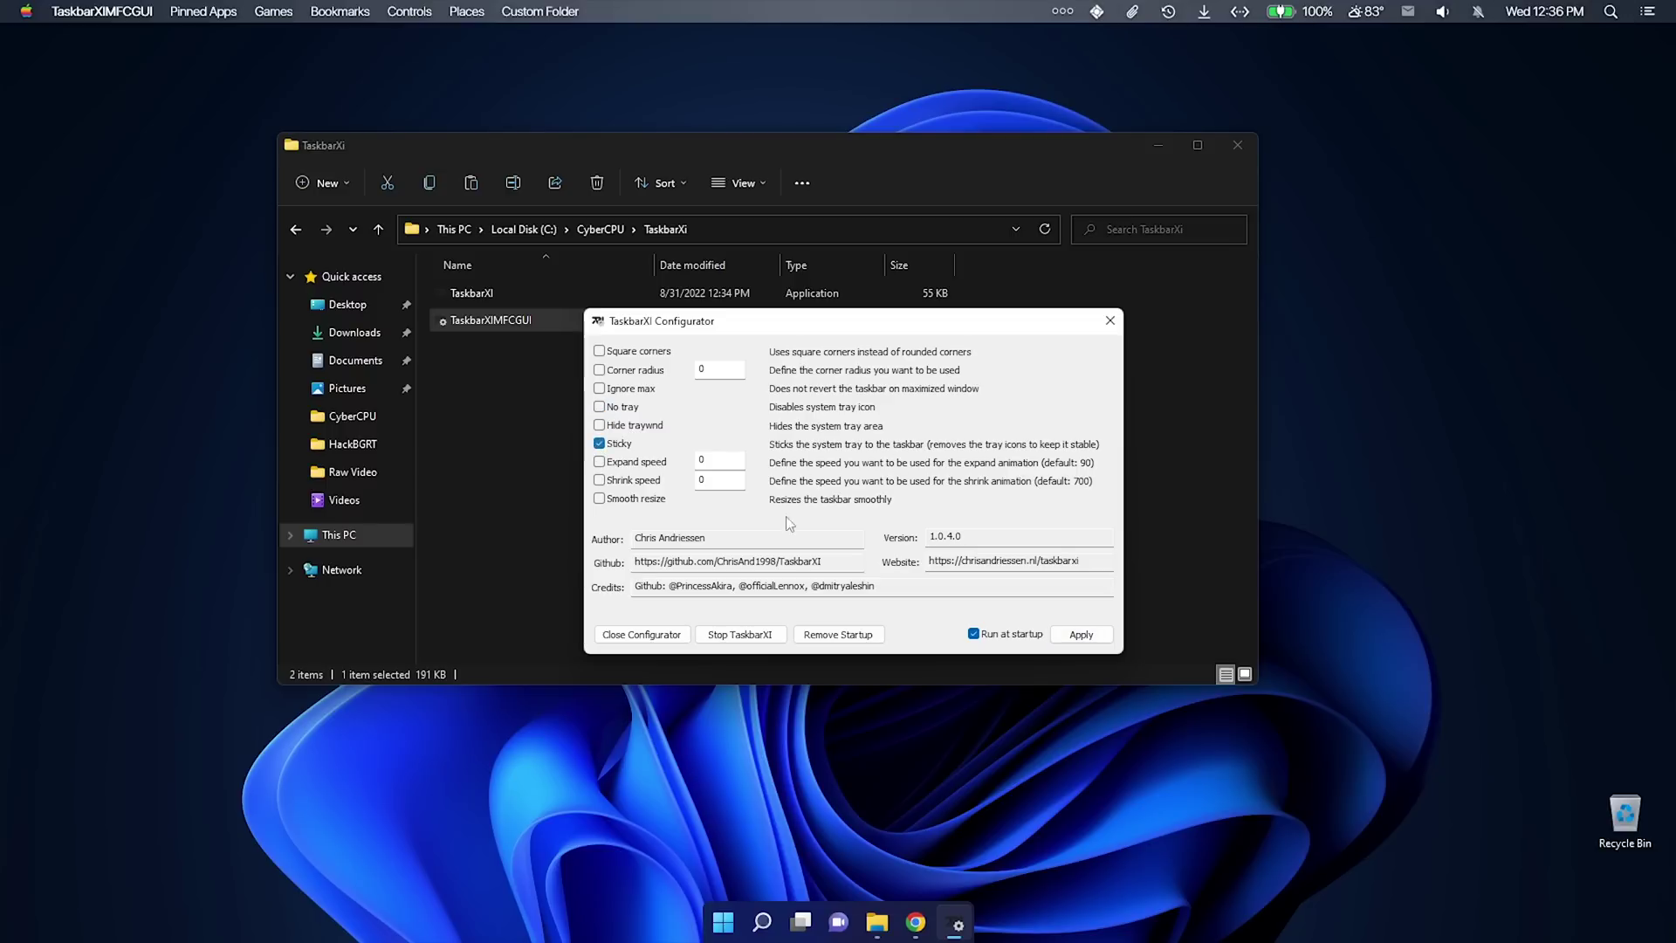
{"action": "left_click", "coordinate": [1079, 636]}
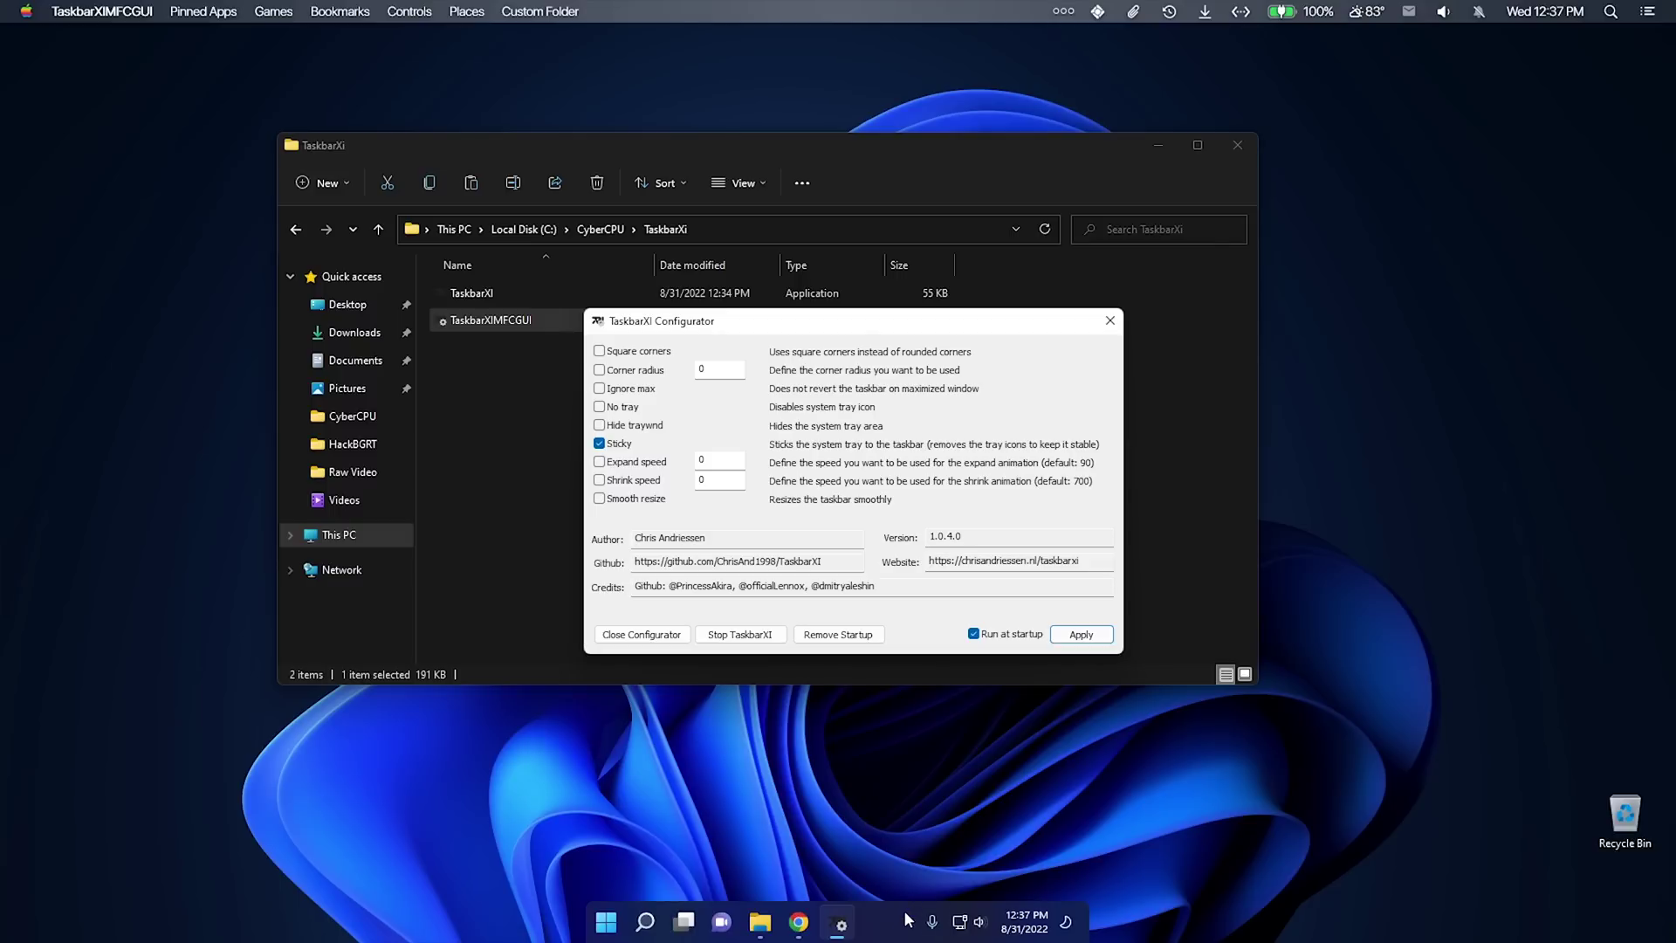
{"action": "left_click", "coordinate": [1057, 16]}
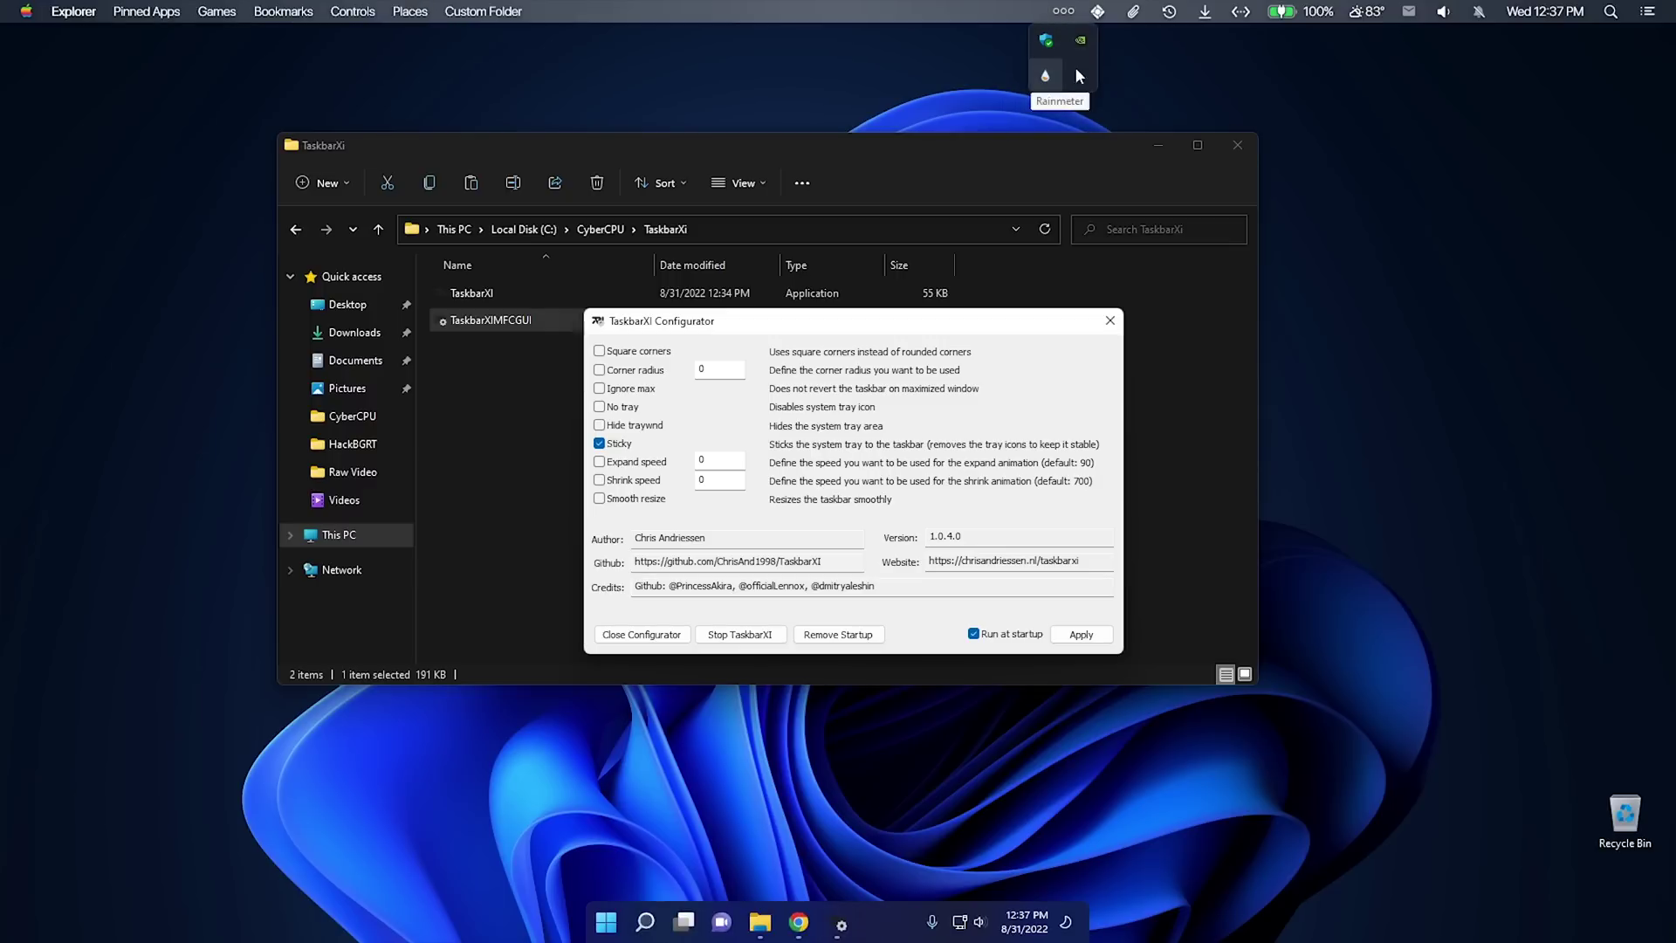
- Test Ignore max by maximizing and restoring Explorer twice, then bring the configurator forward
{"action": "left_click", "coordinate": [826, 323]}
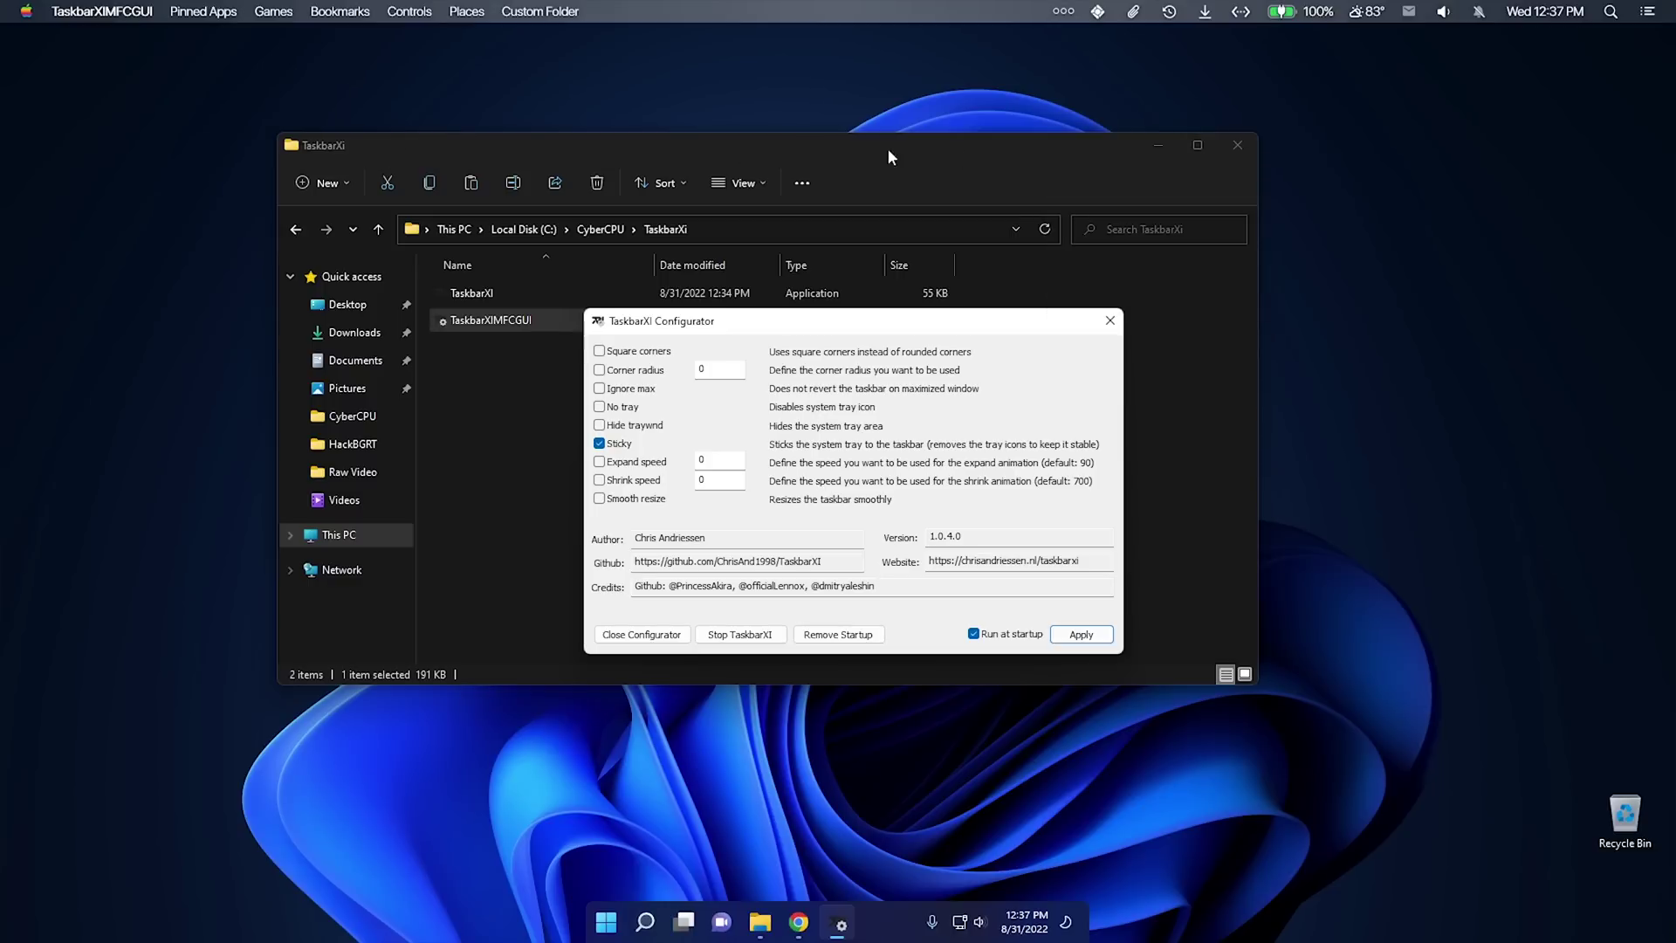
{"action": "left_click", "coordinate": [1199, 146]}
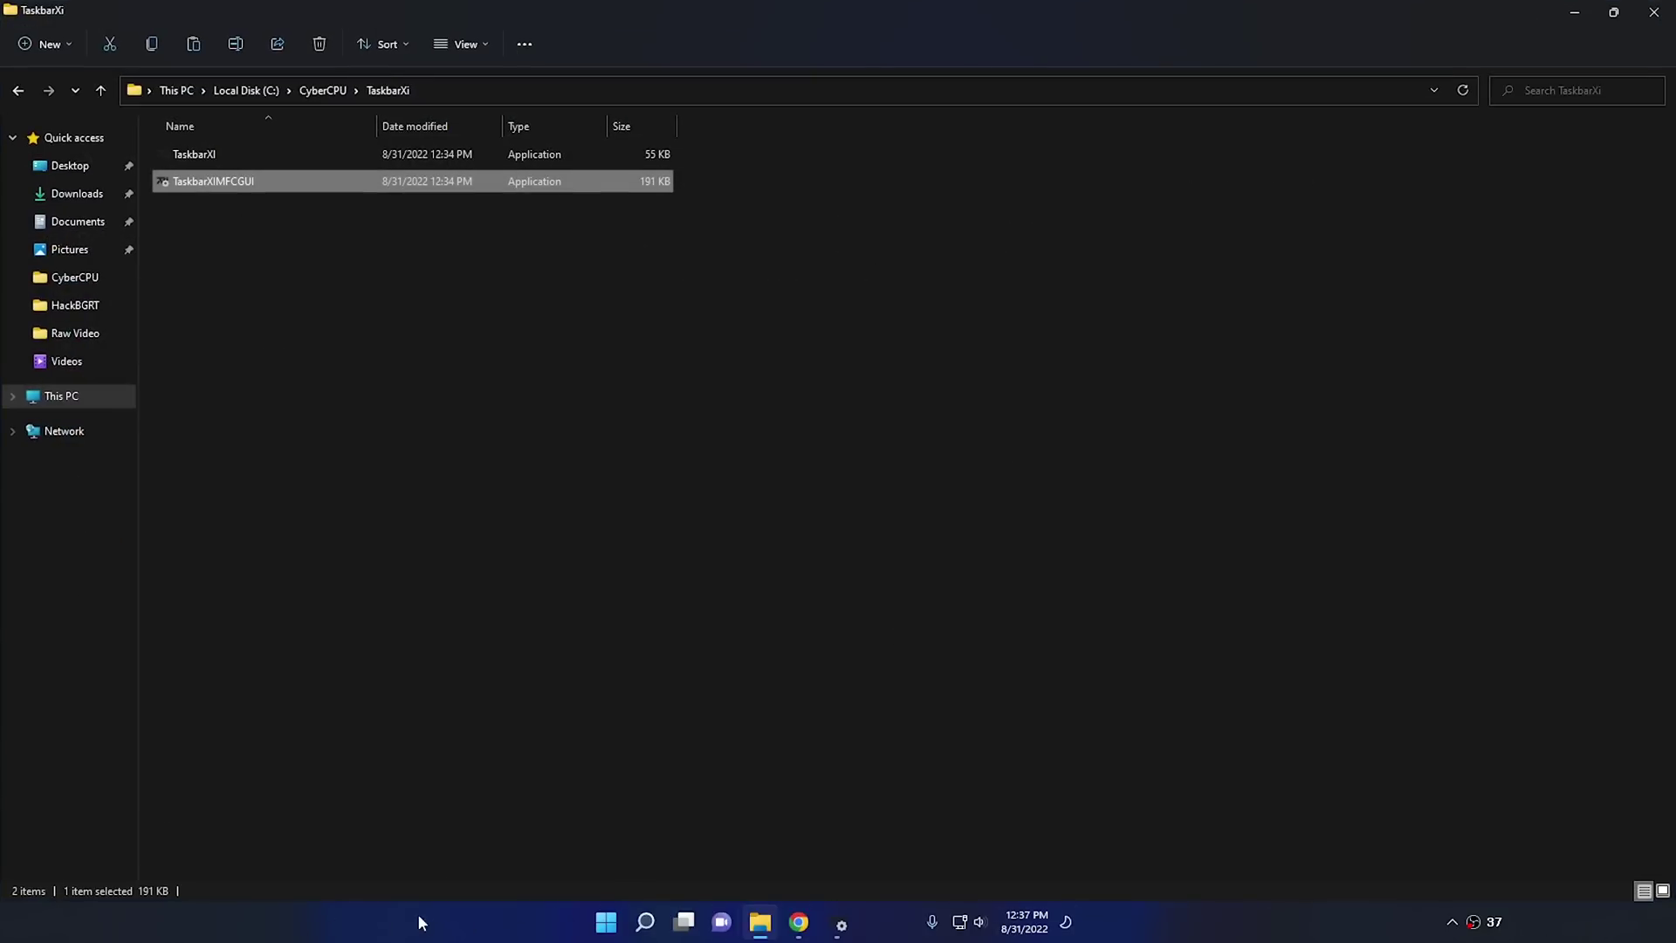
{"action": "left_click", "coordinate": [1613, 12]}
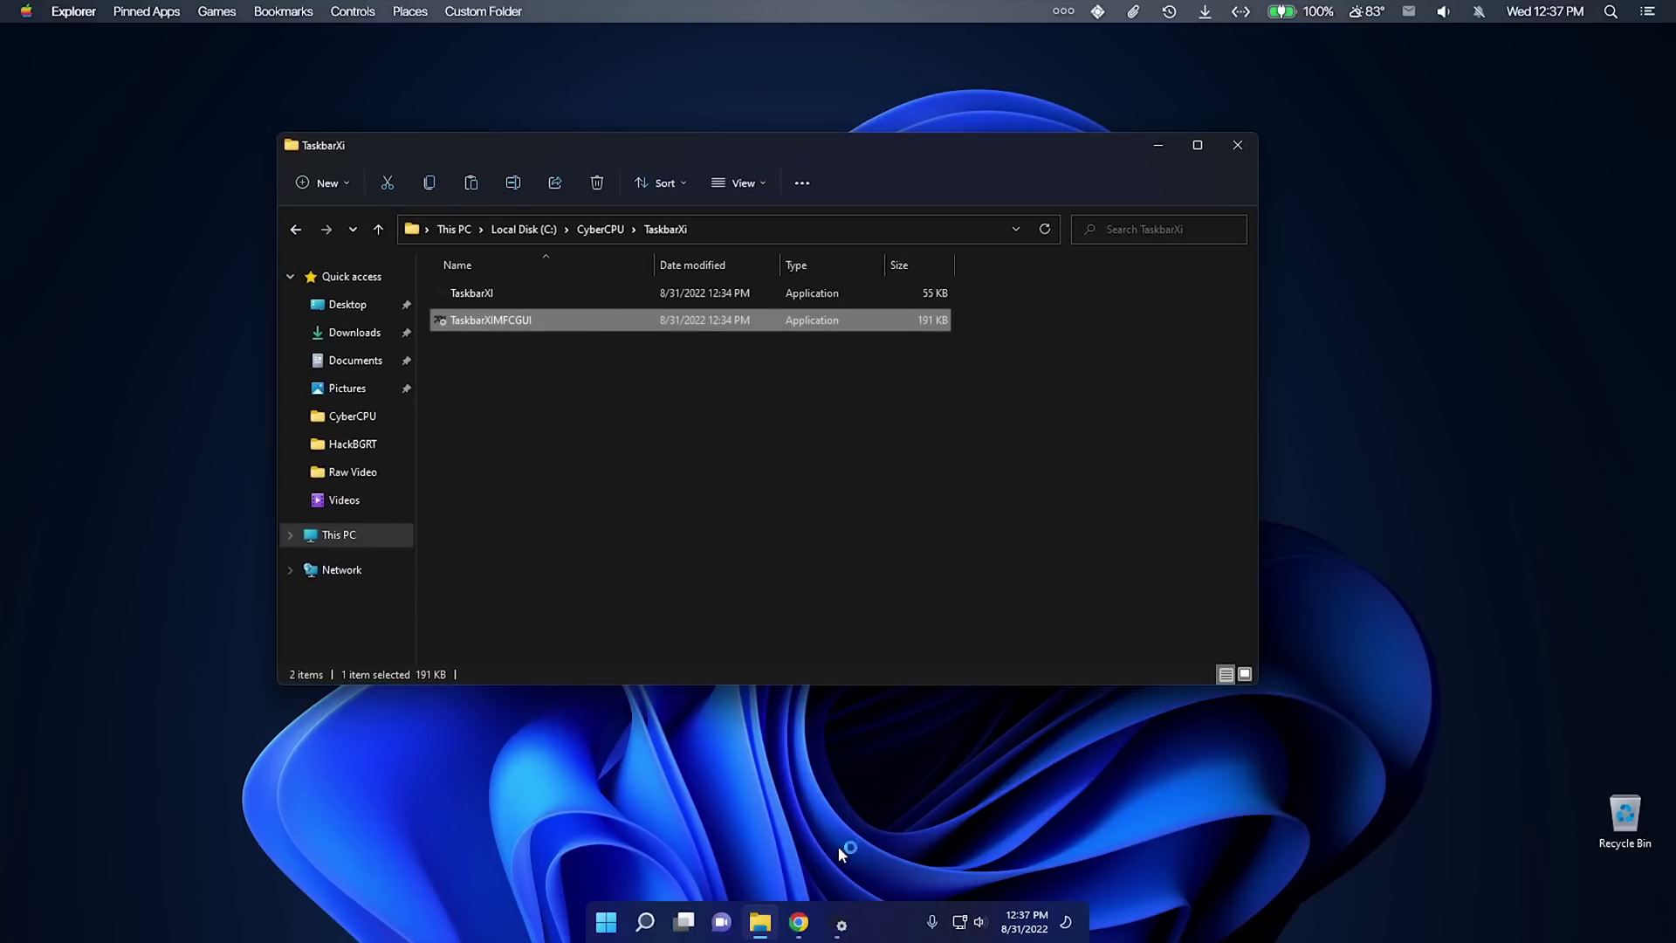
{"action": "left_click", "coordinate": [841, 927]}
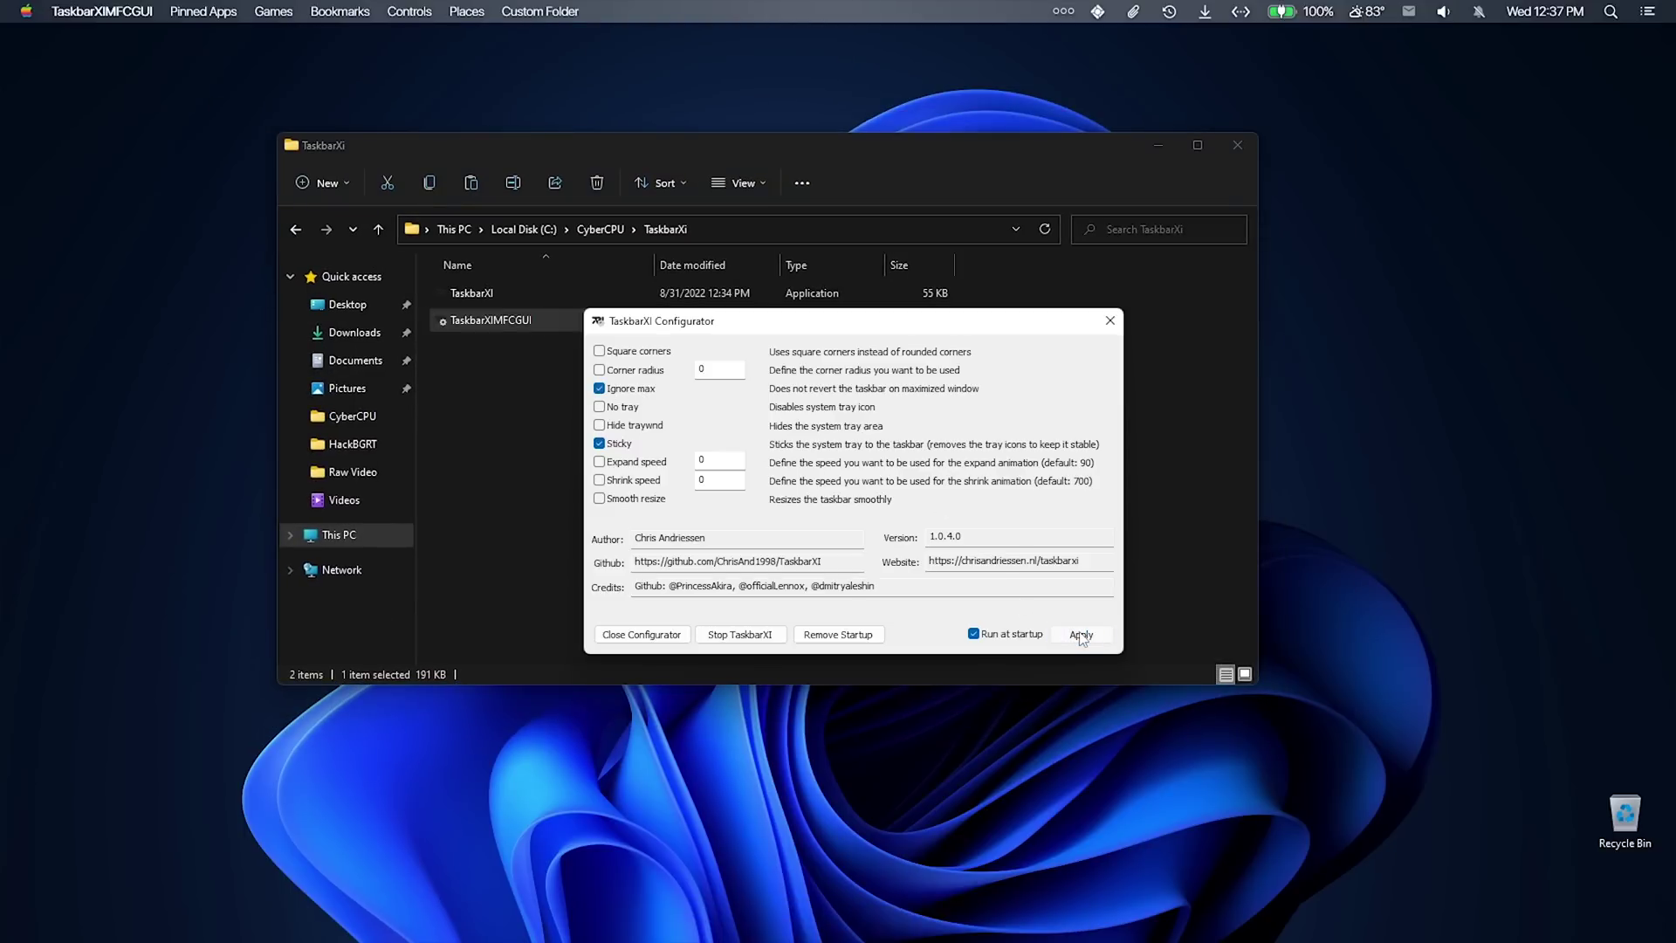
{"action": "left_click", "coordinate": [1200, 146]}
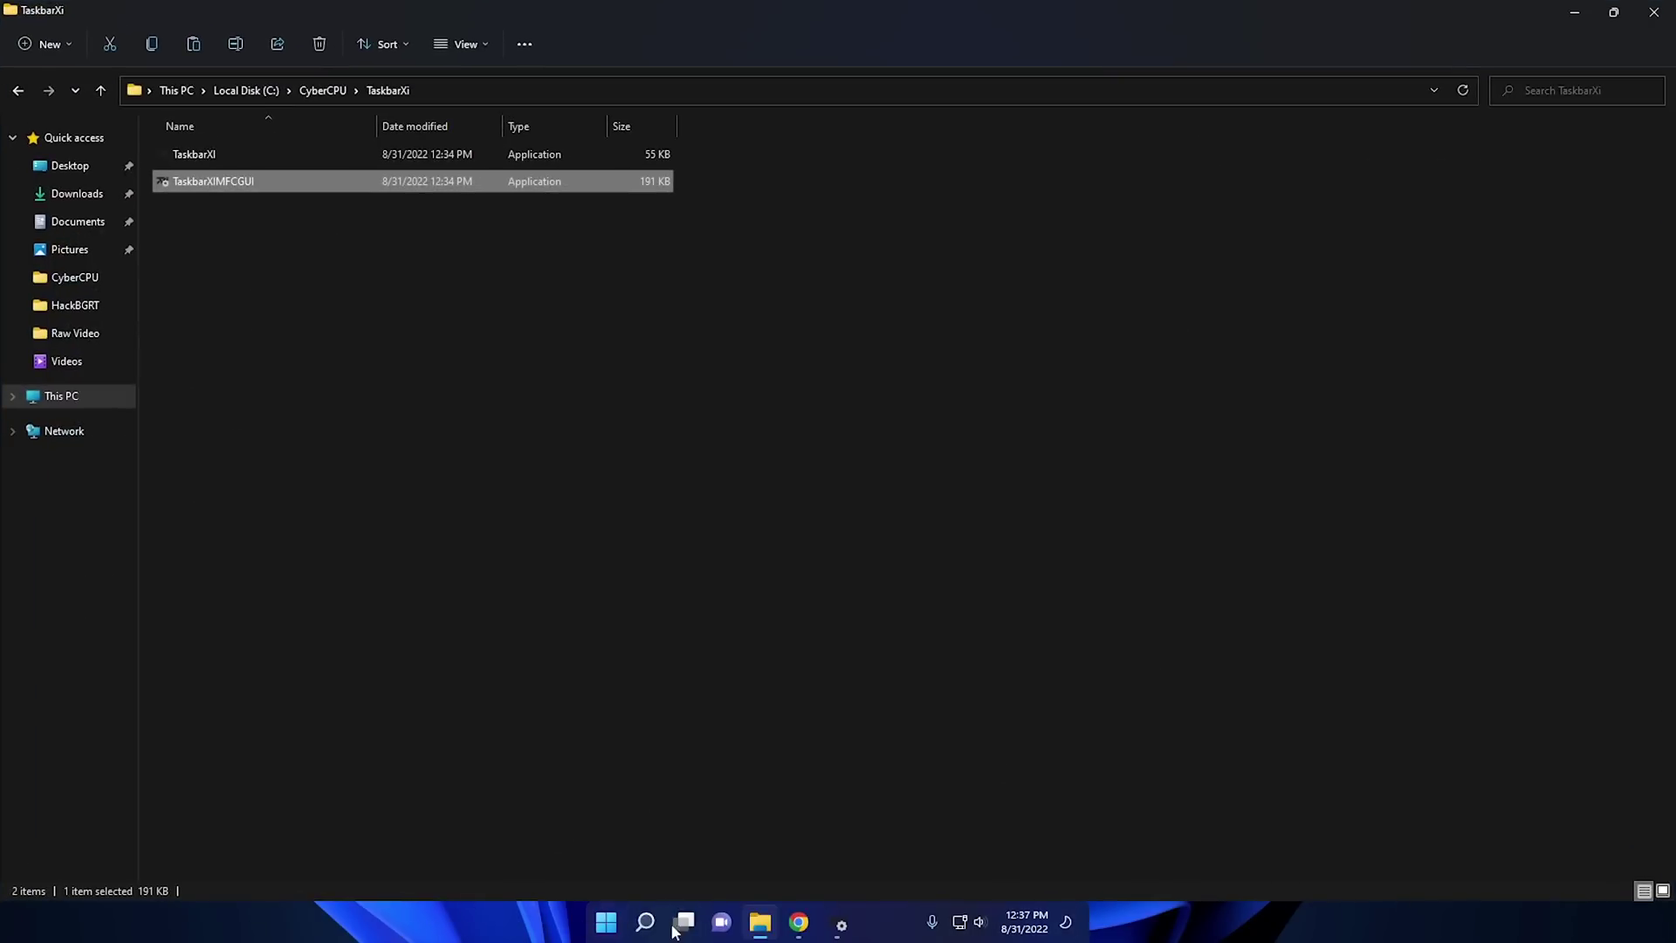
{"action": "left_click", "coordinate": [1612, 13]}
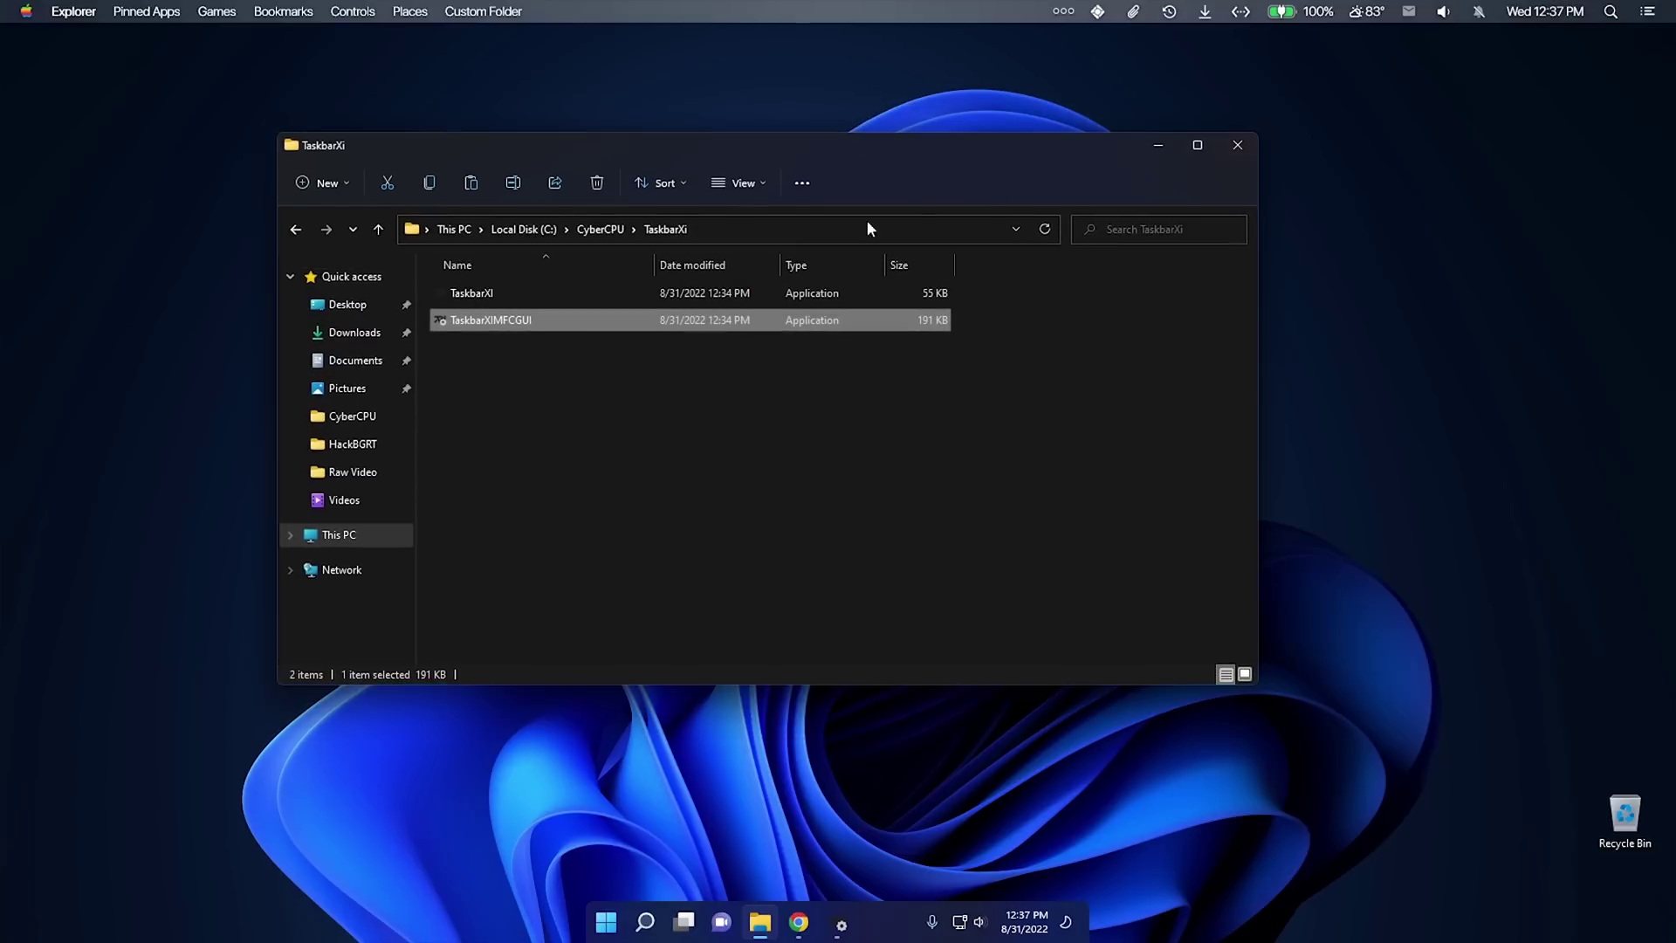
{"action": "left_click_drag", "start_coordinate": [609, 153], "coordinate": [465, 120]}
{"action": "left_click", "coordinate": [1120, 504]}
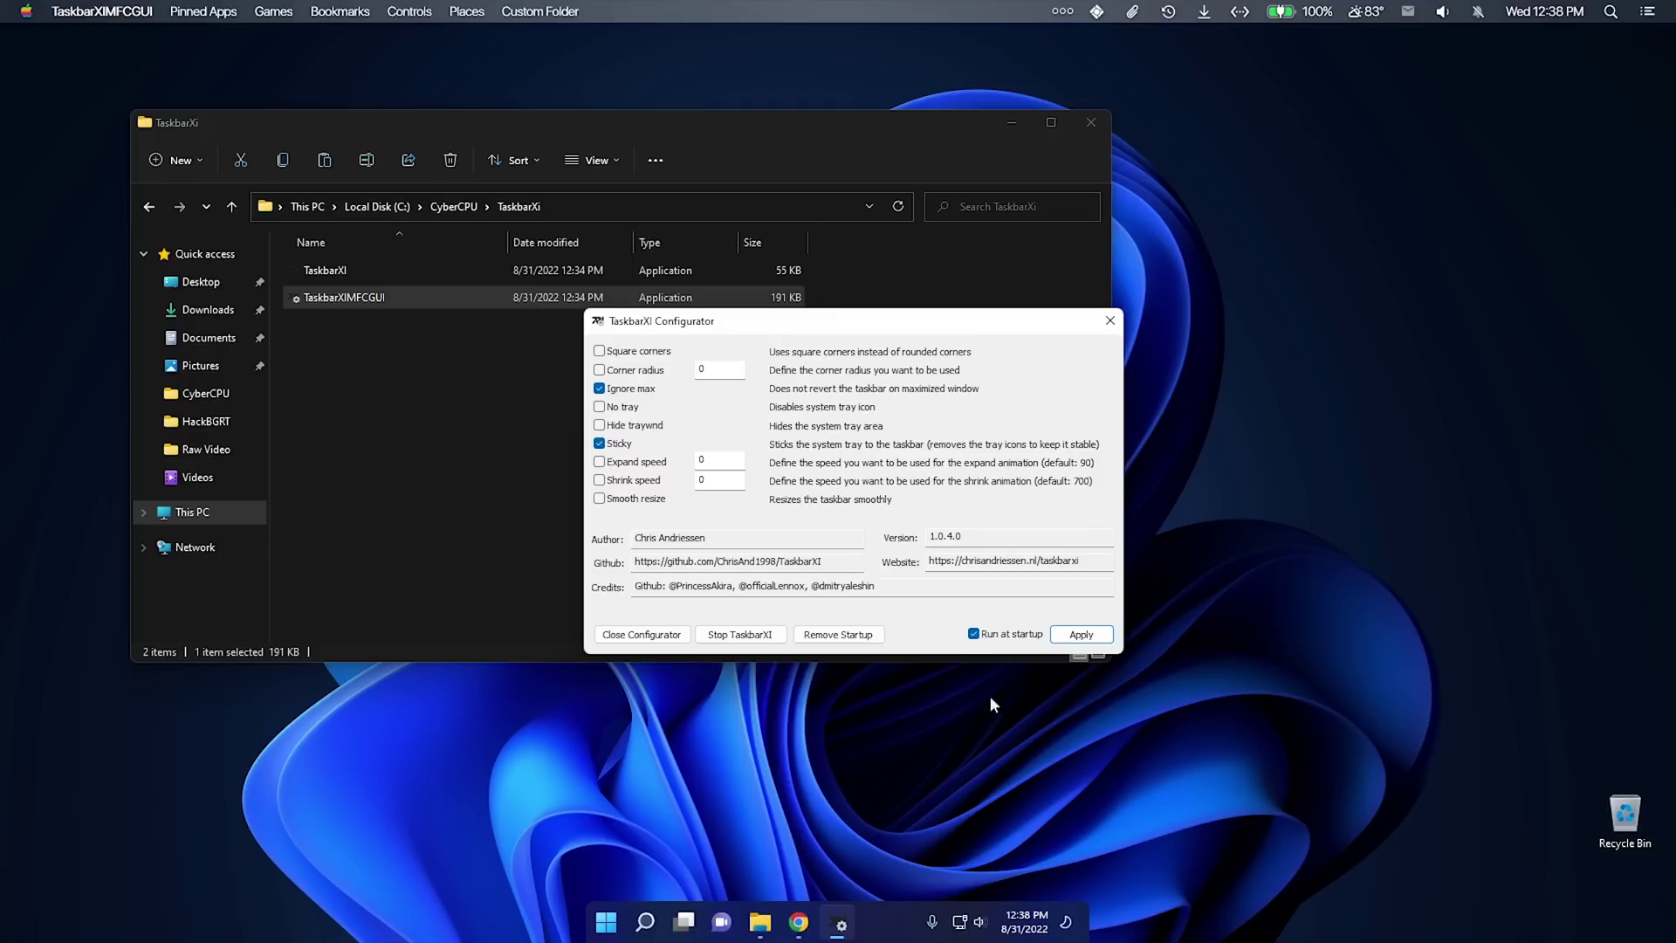
- Close the TaskbarXI Configurator and the TaskbarXi Explorer window
{"action": "left_click", "coordinate": [1110, 320]}
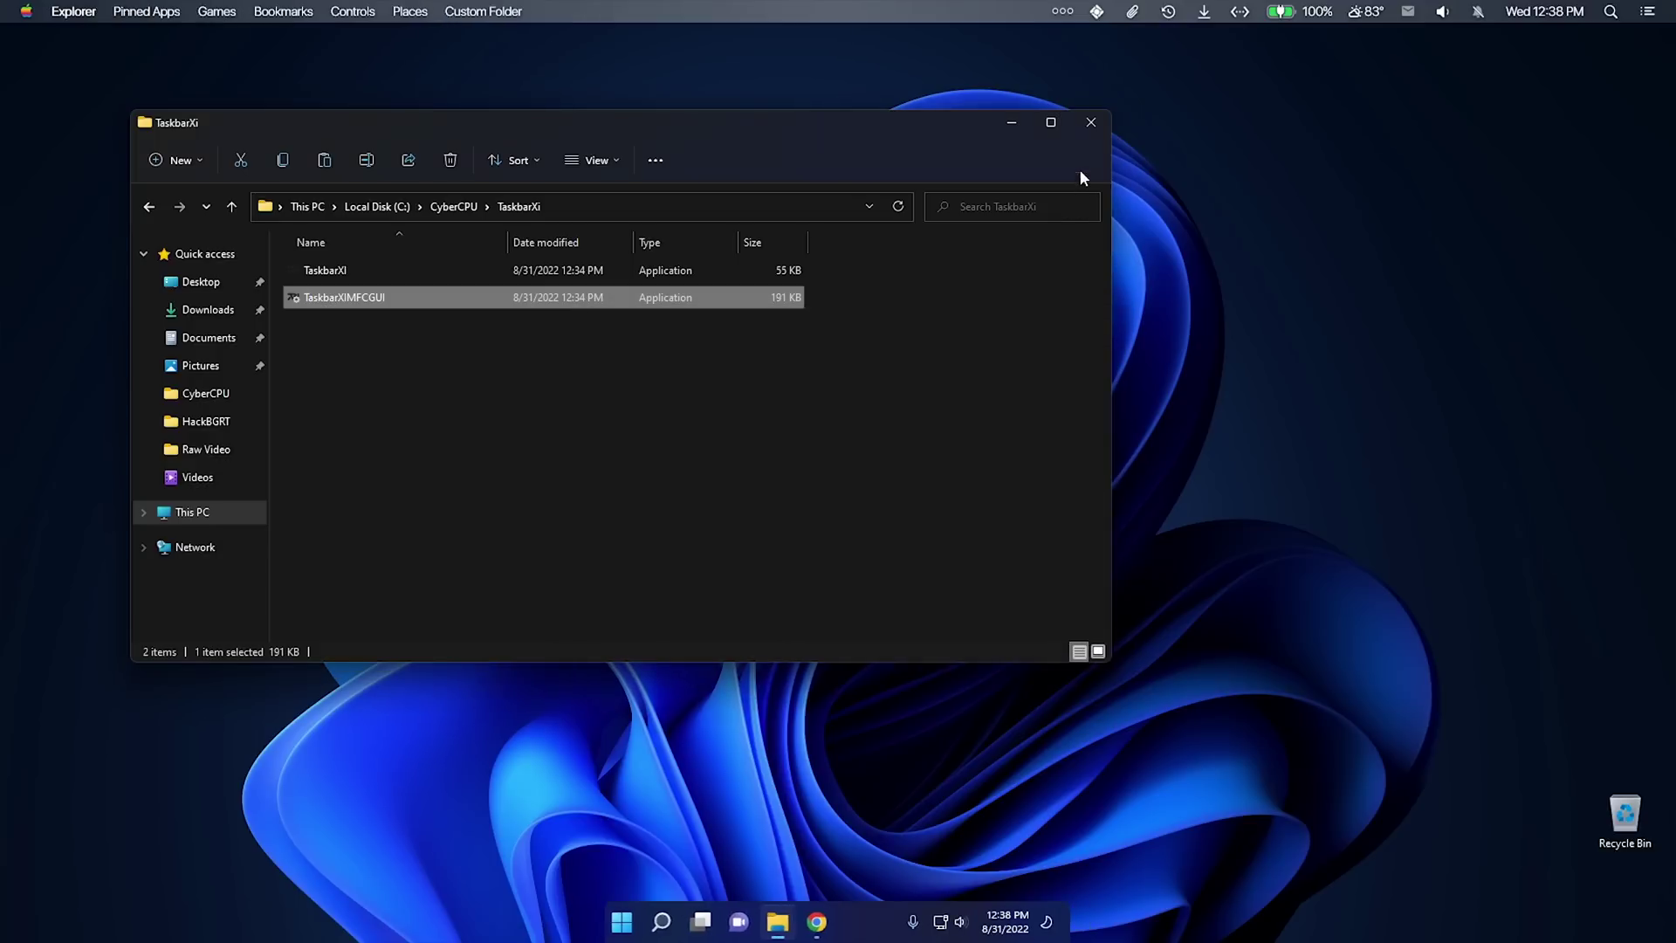
{"action": "left_click", "coordinate": [1091, 124]}
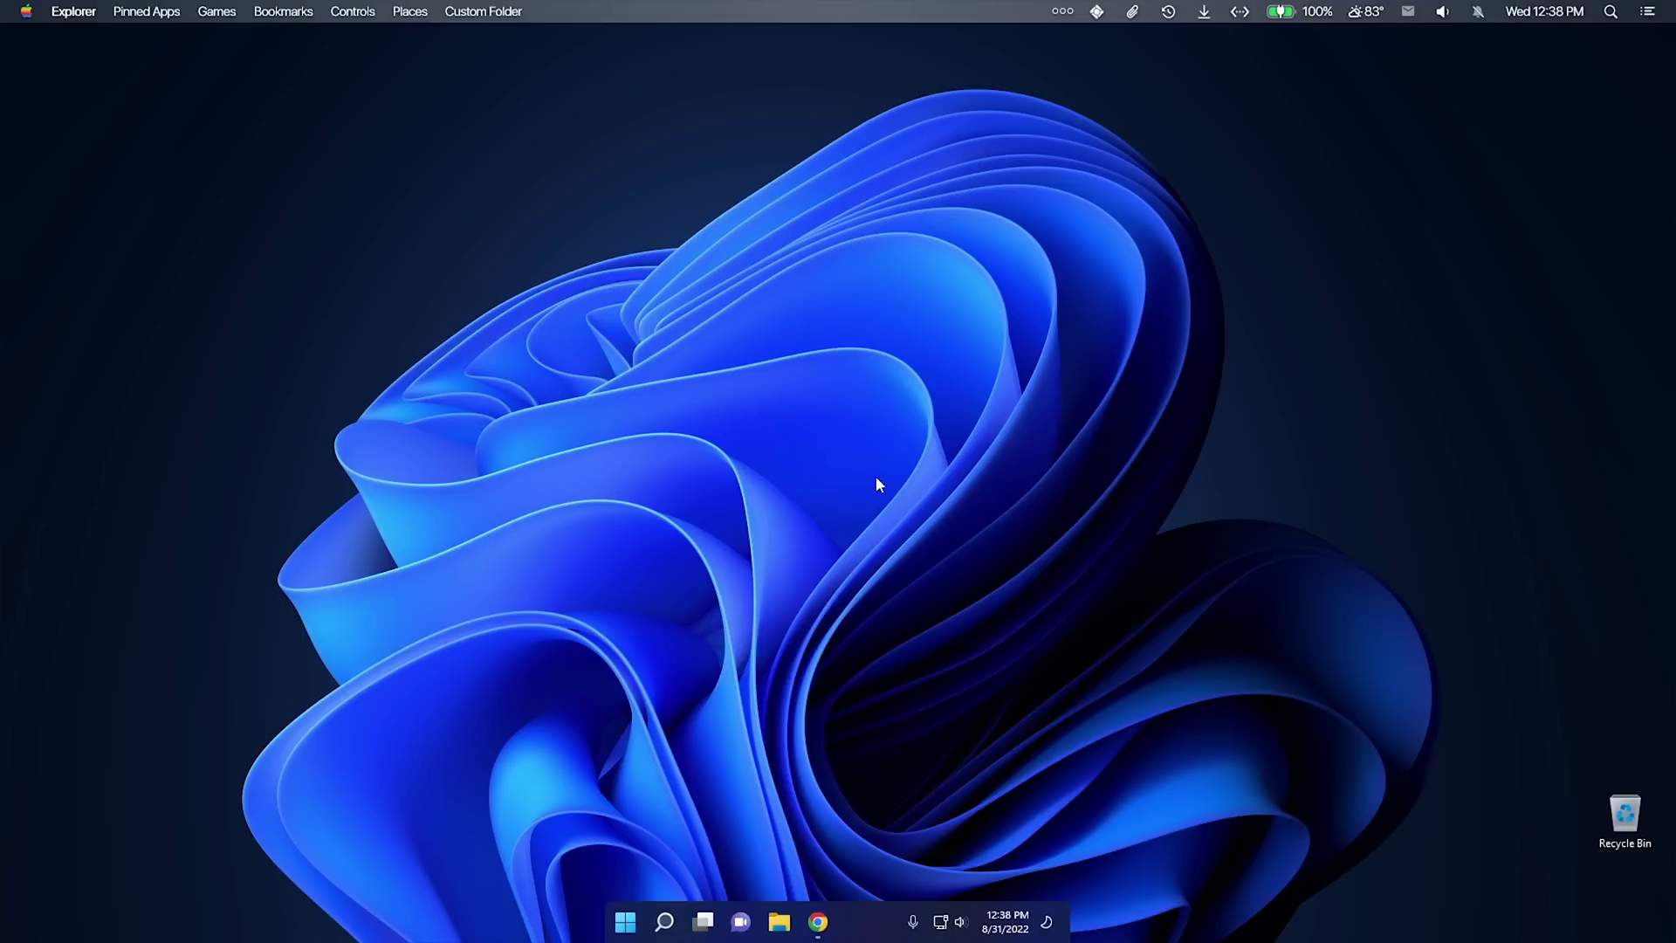
- Set the recent mountain-lake photo as the desktop background via Personalize > Background
{"action": "right_click", "coordinate": [772, 413]}
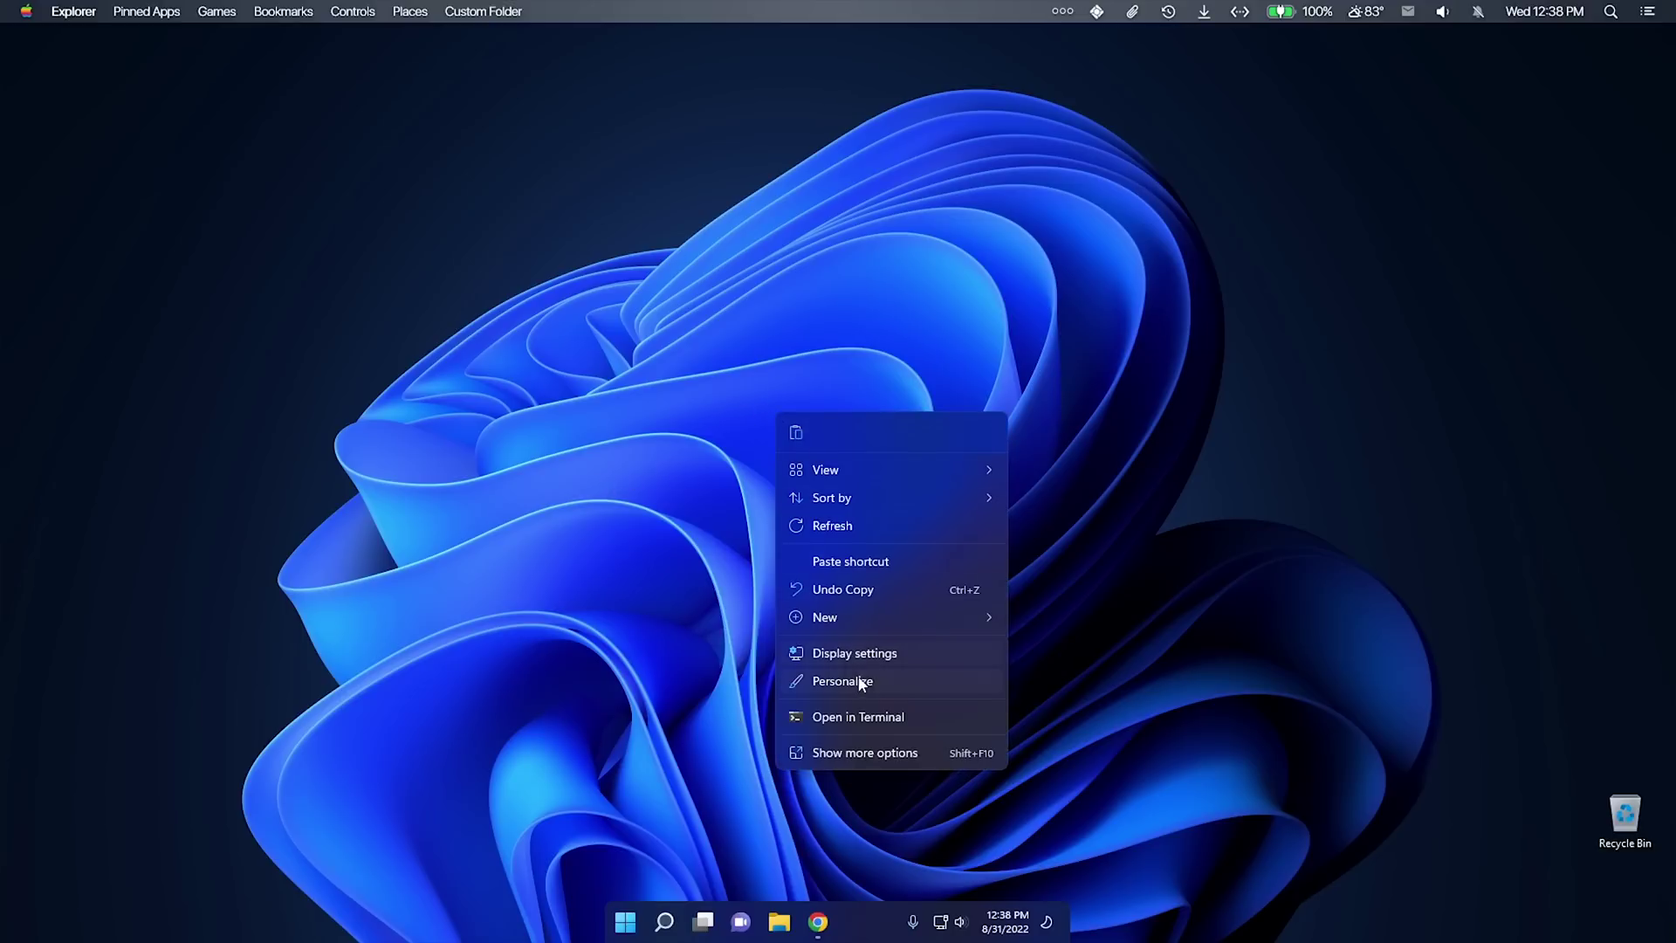
{"action": "left_click", "coordinate": [858, 680]}
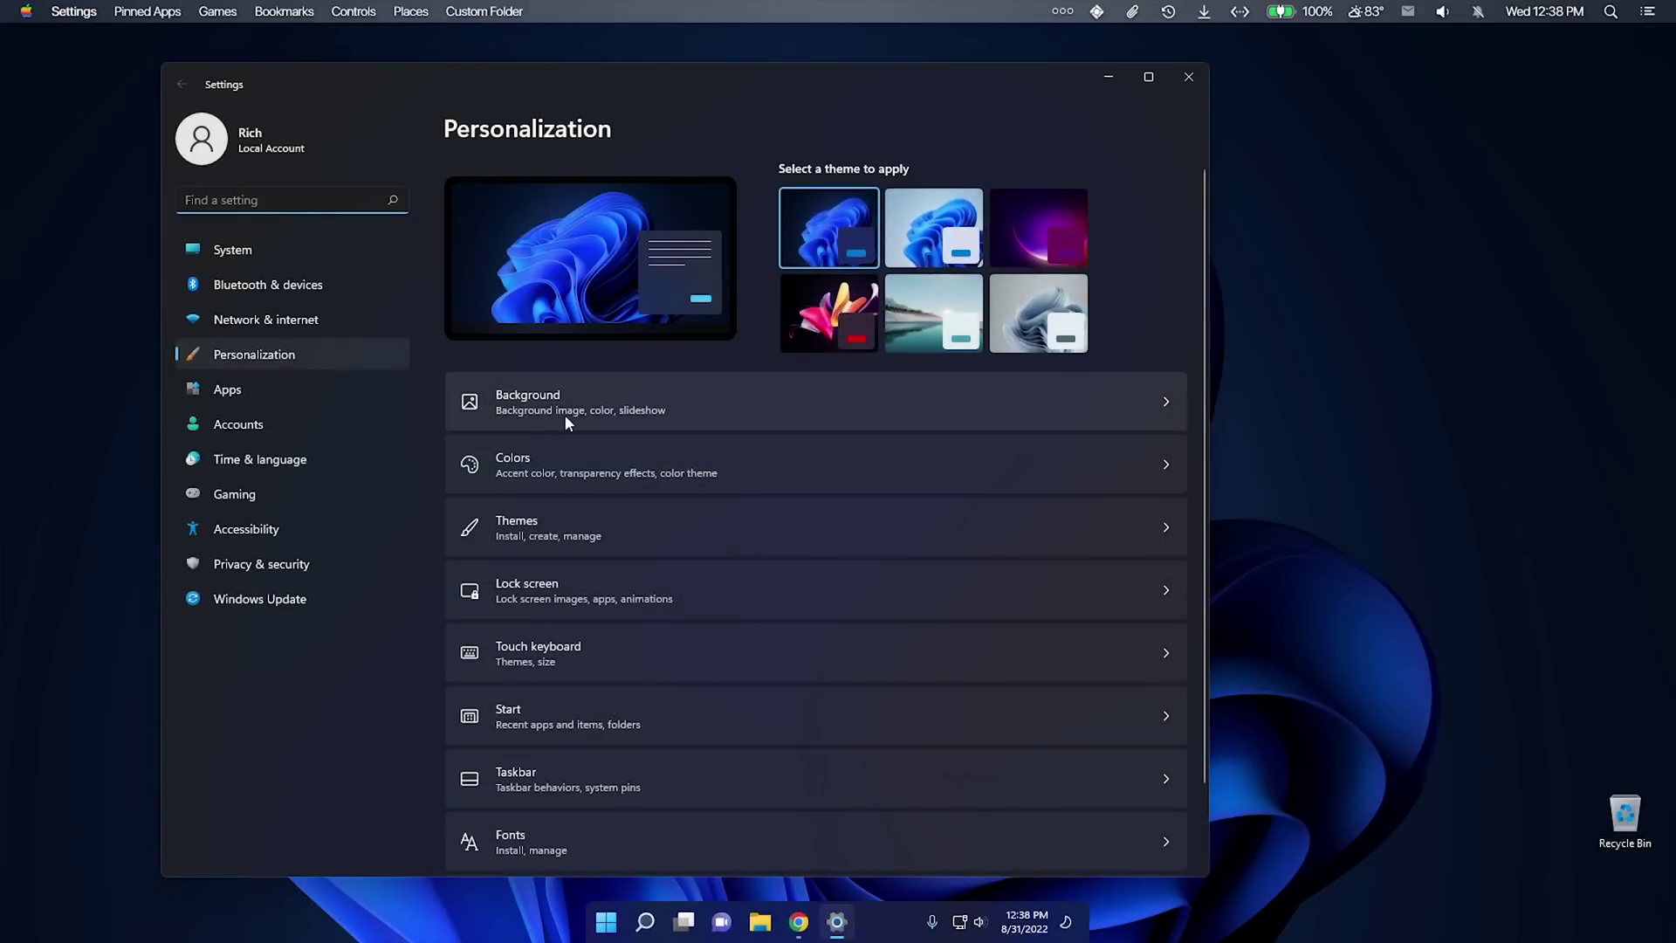
{"action": "left_click", "coordinate": [571, 420]}
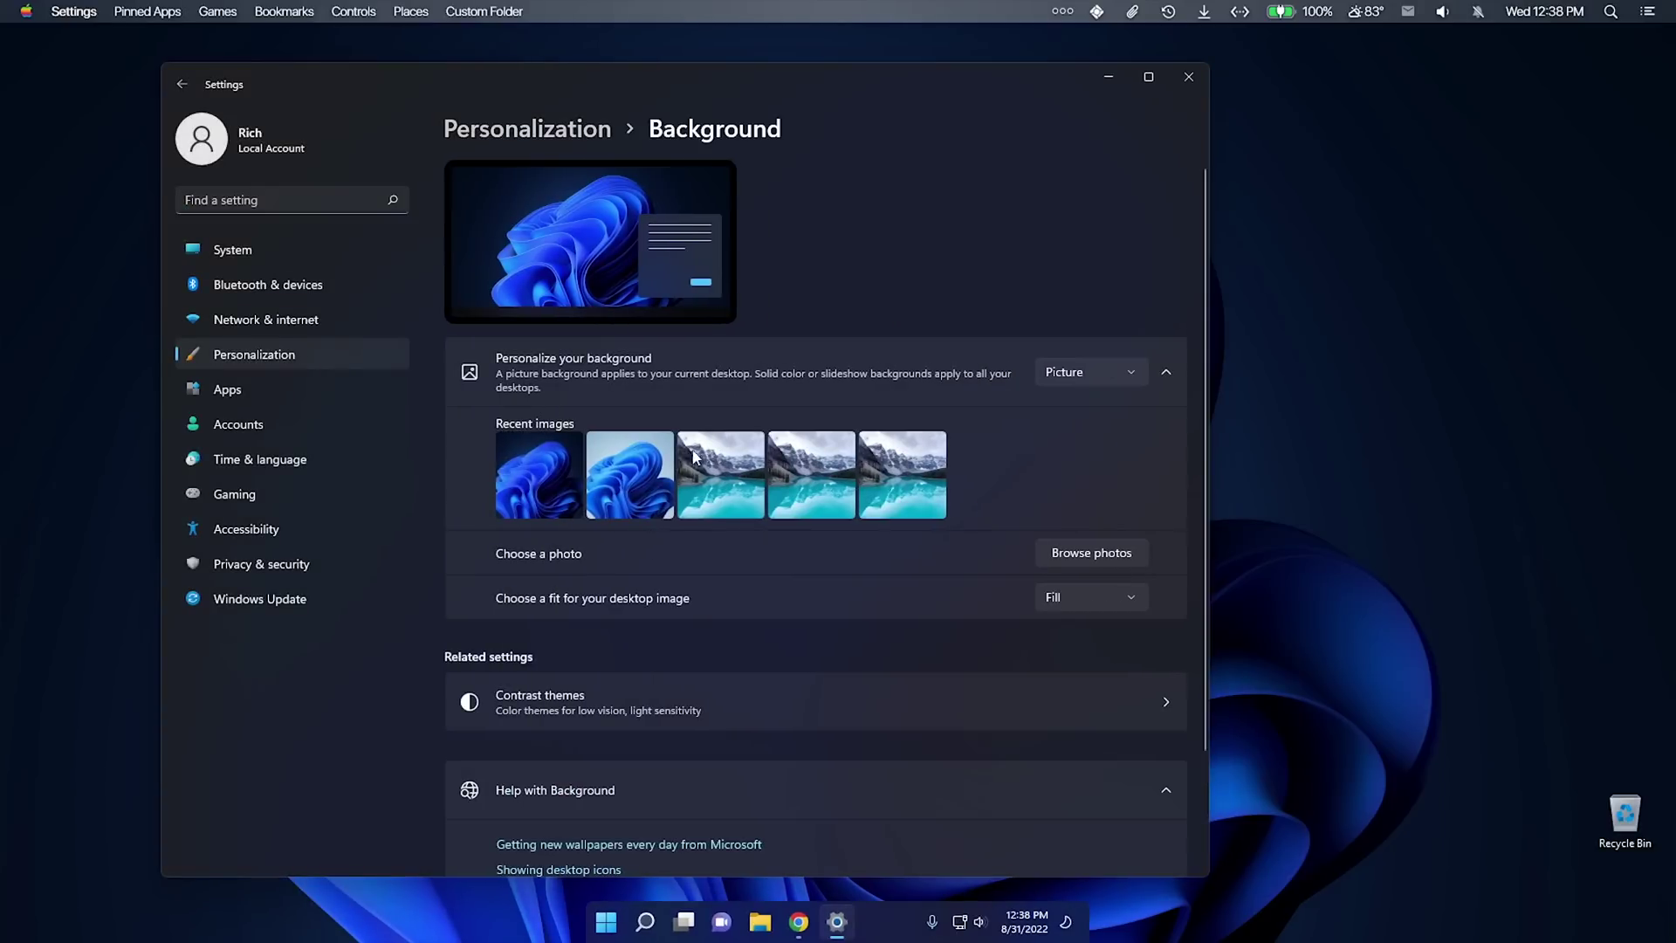
{"action": "left_click", "coordinate": [715, 465]}
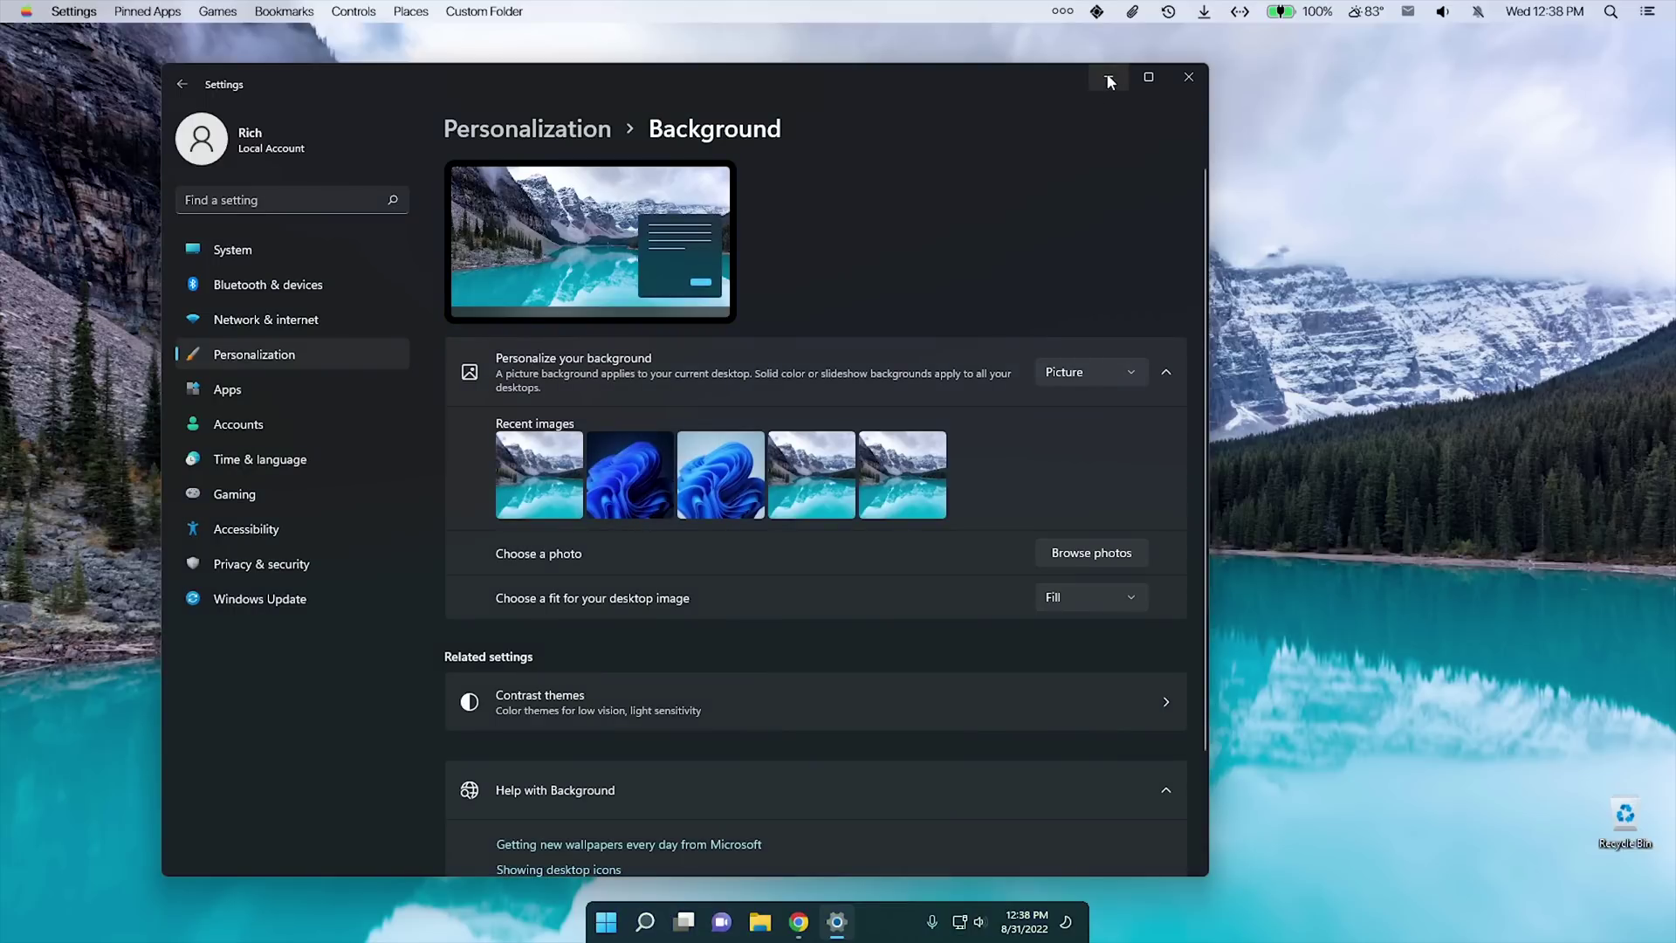
{"action": "left_click", "coordinate": [1188, 77]}
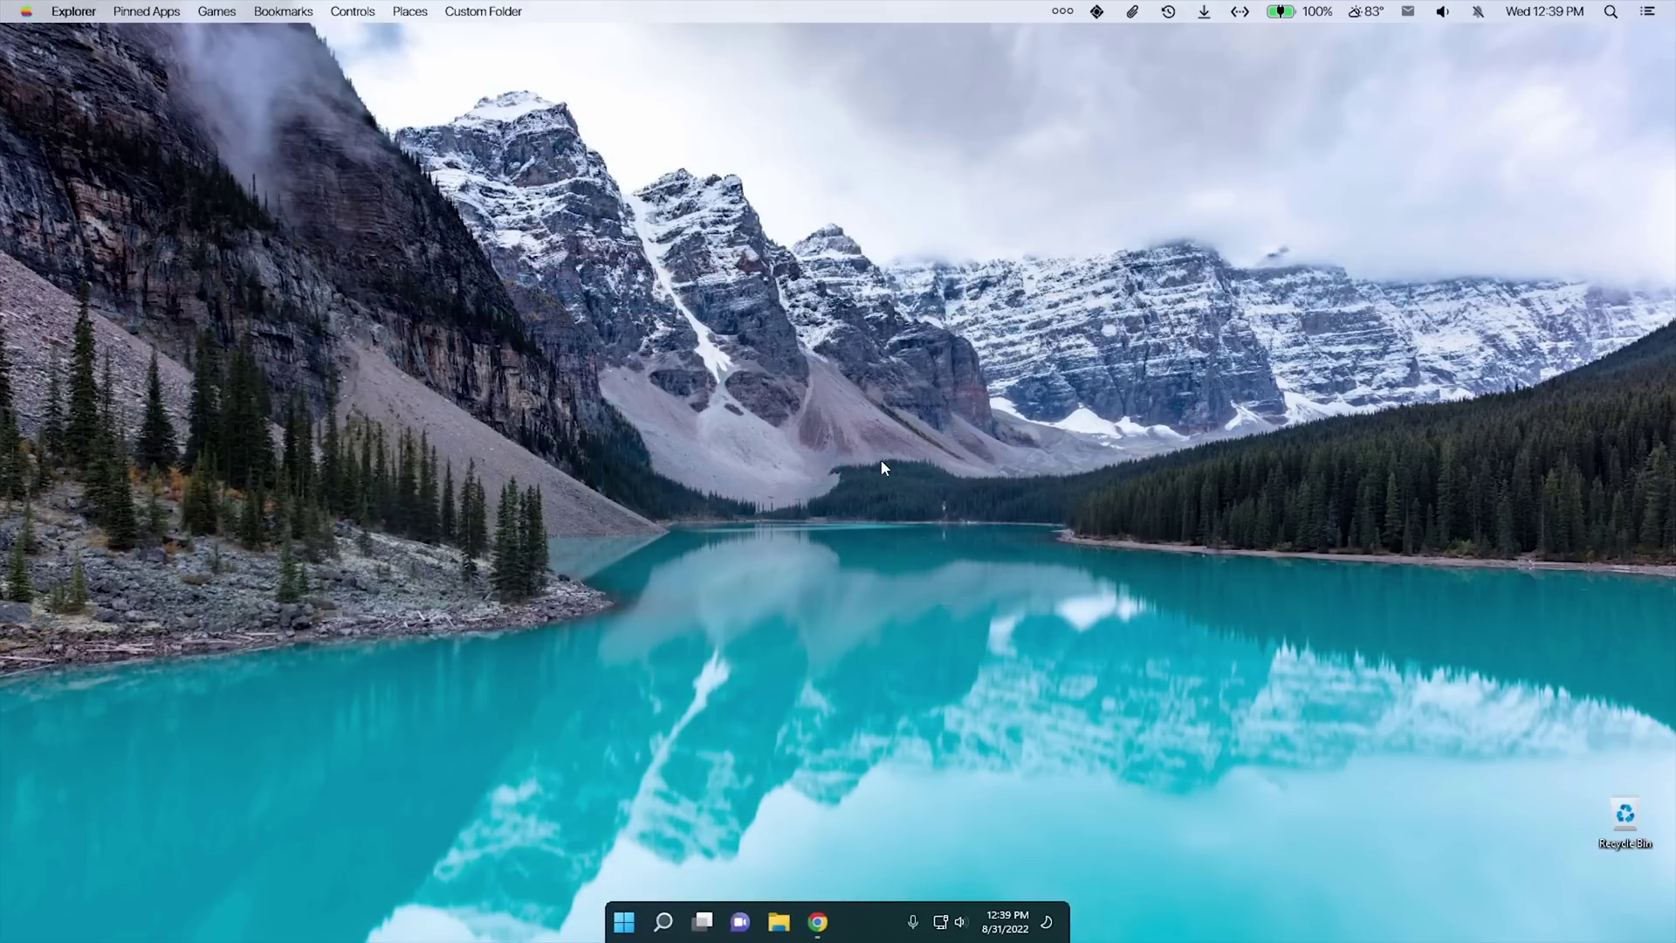